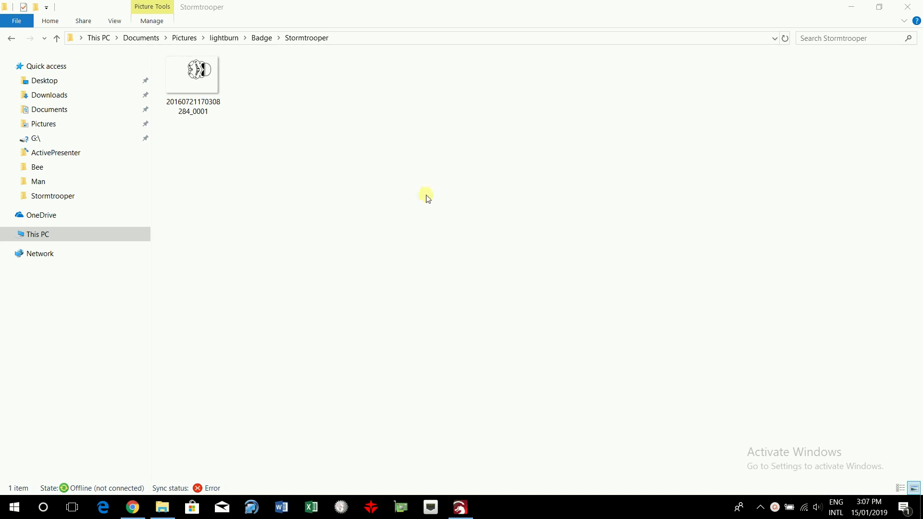
Step: Check the Stormtrooper TIF scan's file properties and preview it in the image viewer
right_click(190, 72)
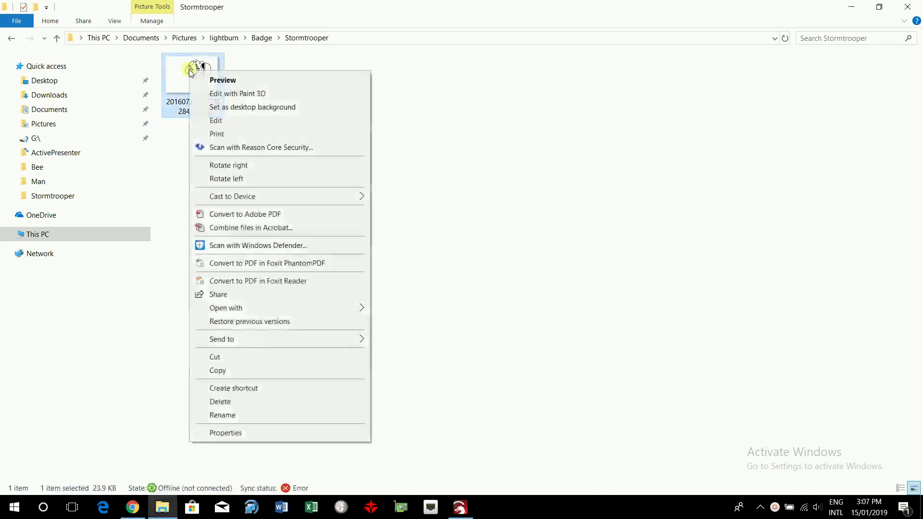
left_click(223, 432)
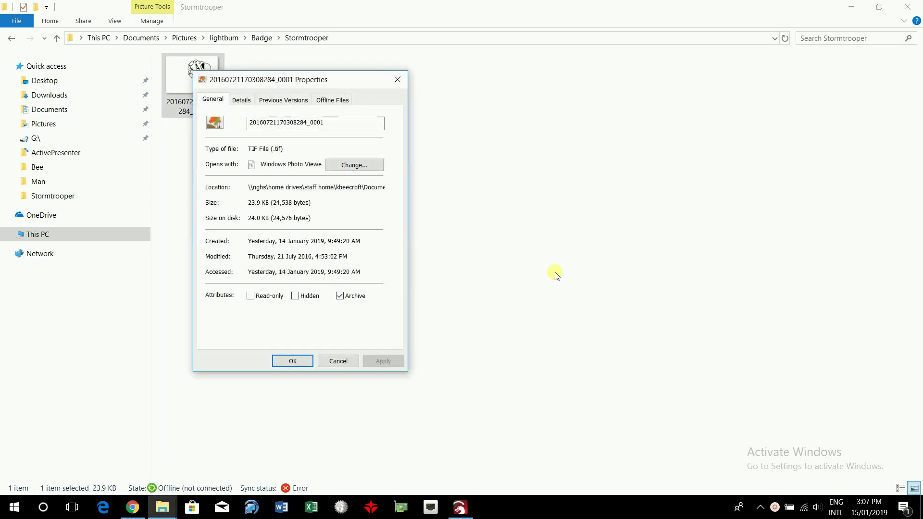
left_click(309, 364)
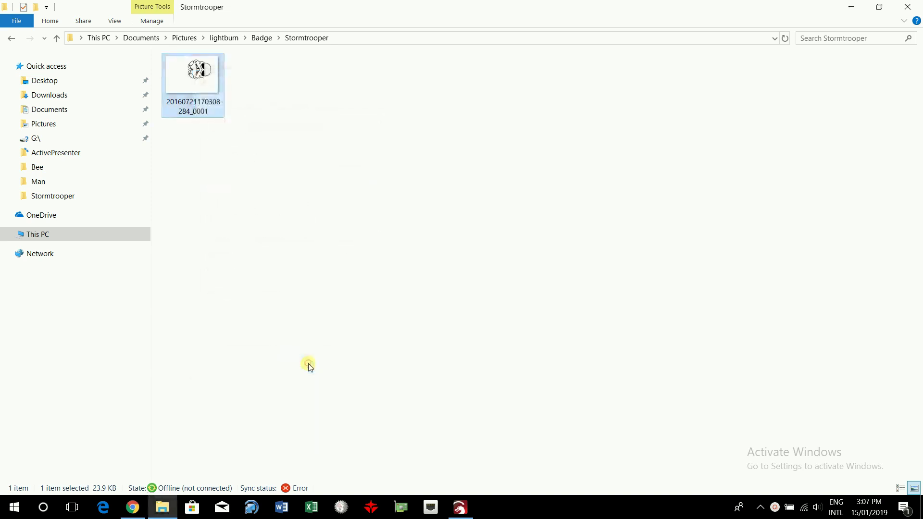
double_click(198, 86)
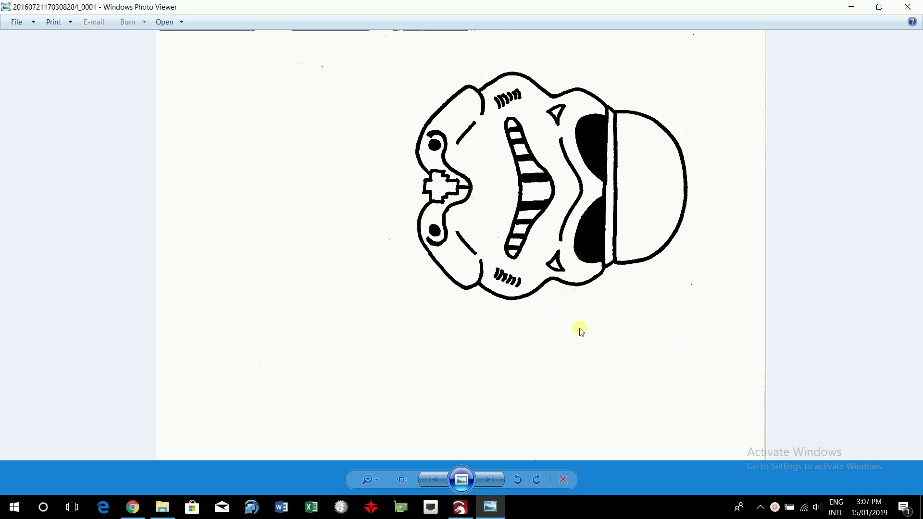
left_click(854, 6)
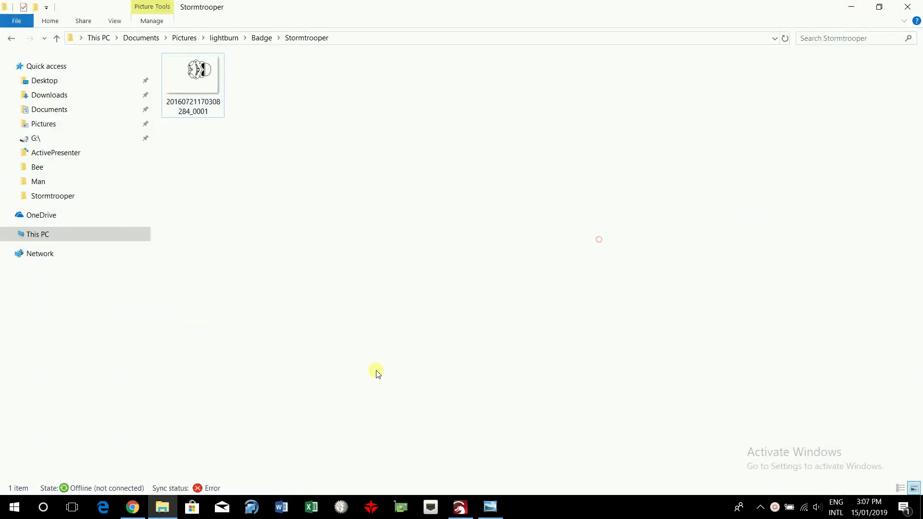
left_click(137, 511)
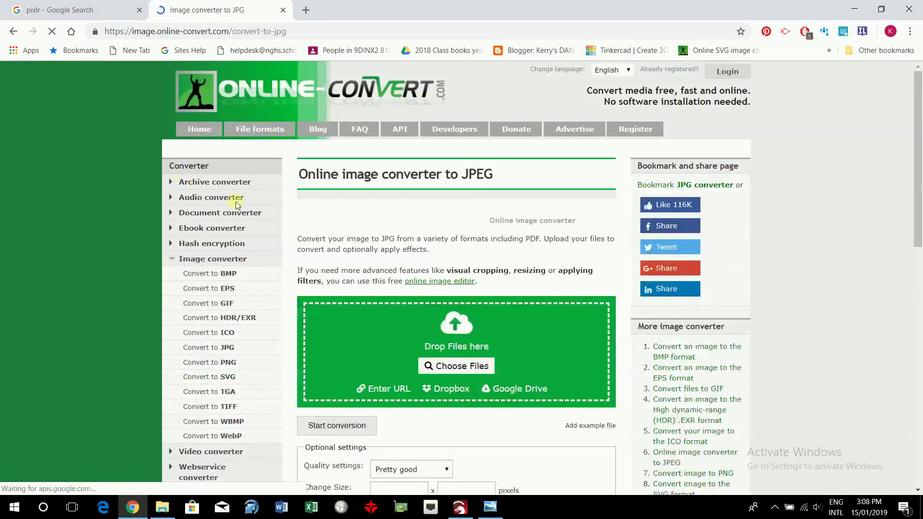
left_click(457, 366)
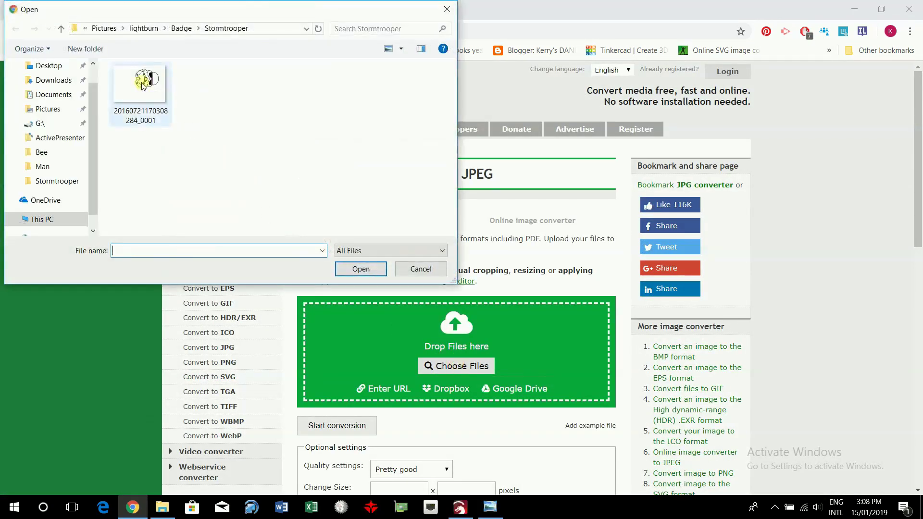
left_click(141, 91)
left_click(363, 270)
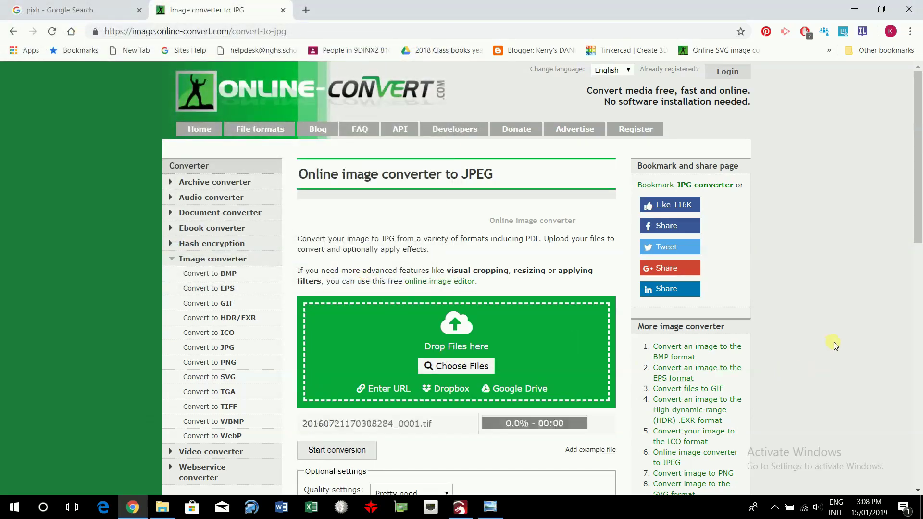
scroll(835, 345, "down", 2)
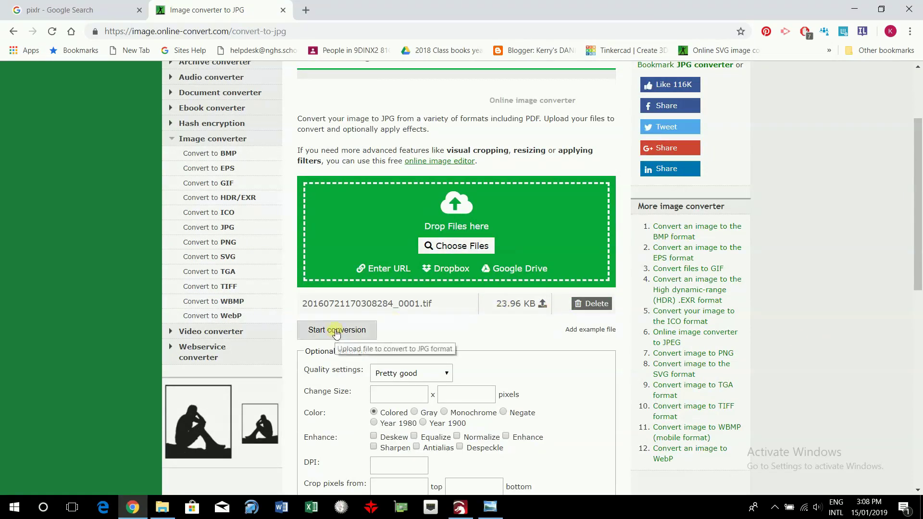
left_click(330, 330)
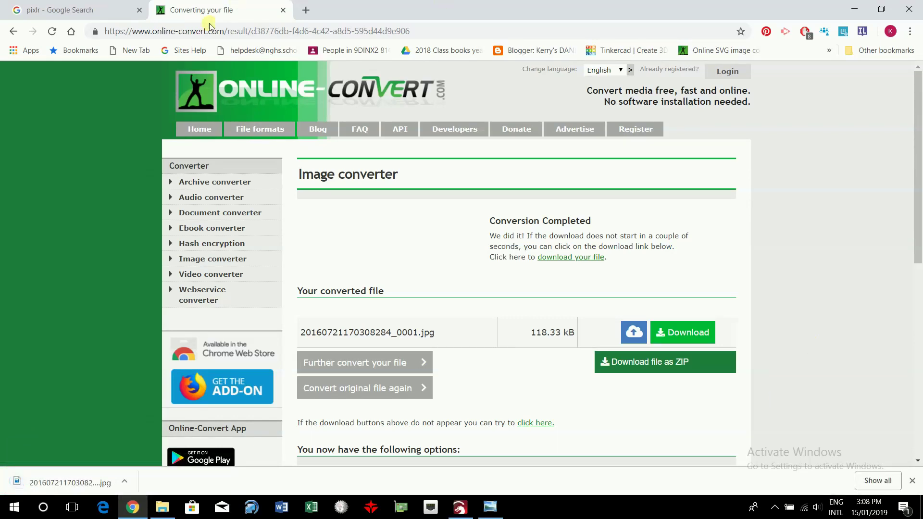
Step: Copy the 118 KB badge JPG from Downloads into the Stormtrooper folder beside the scan
left_click(162, 507)
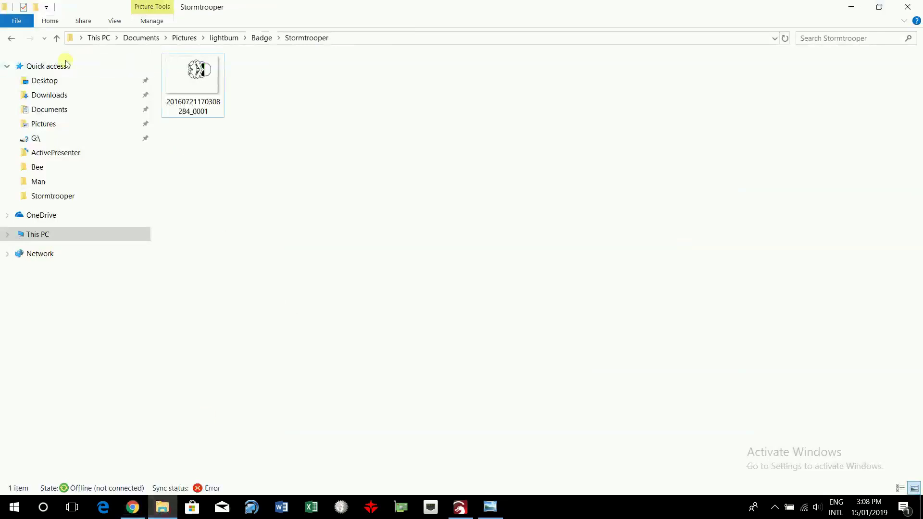
left_click(62, 97)
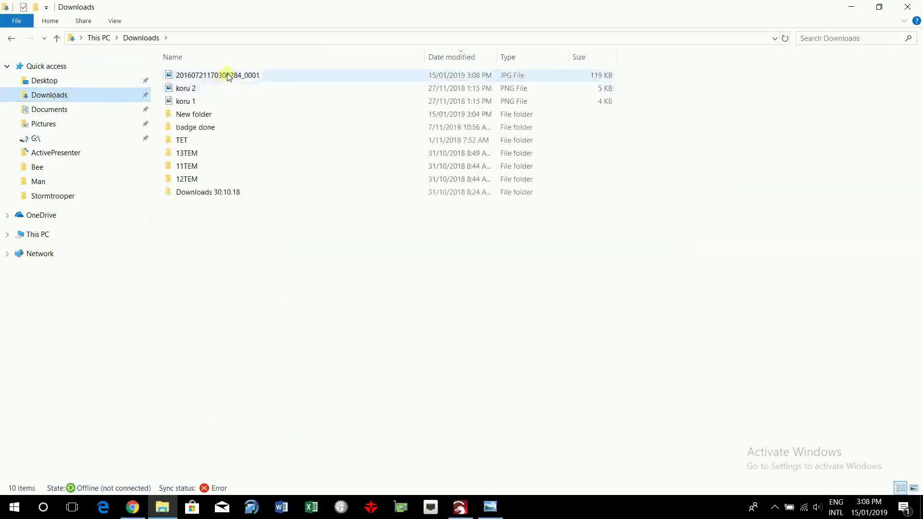
left_click(228, 76)
right_click(228, 76)
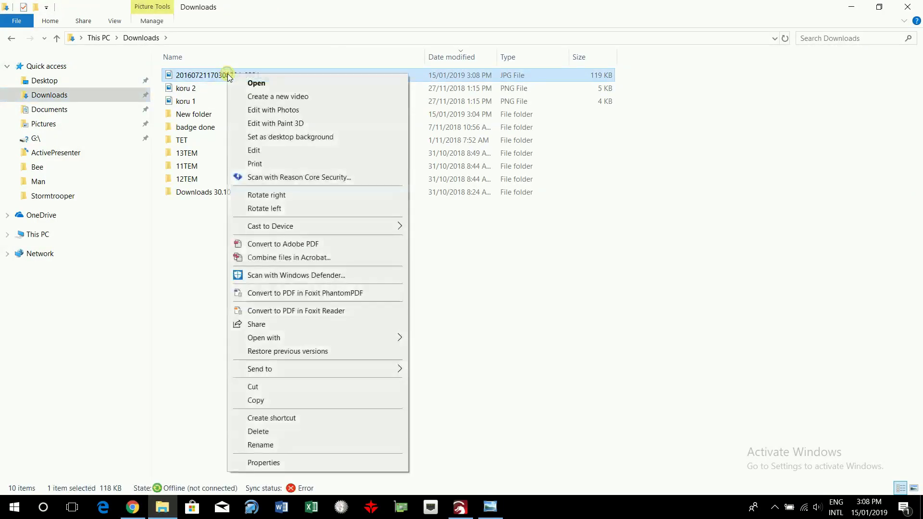
left_click(256, 400)
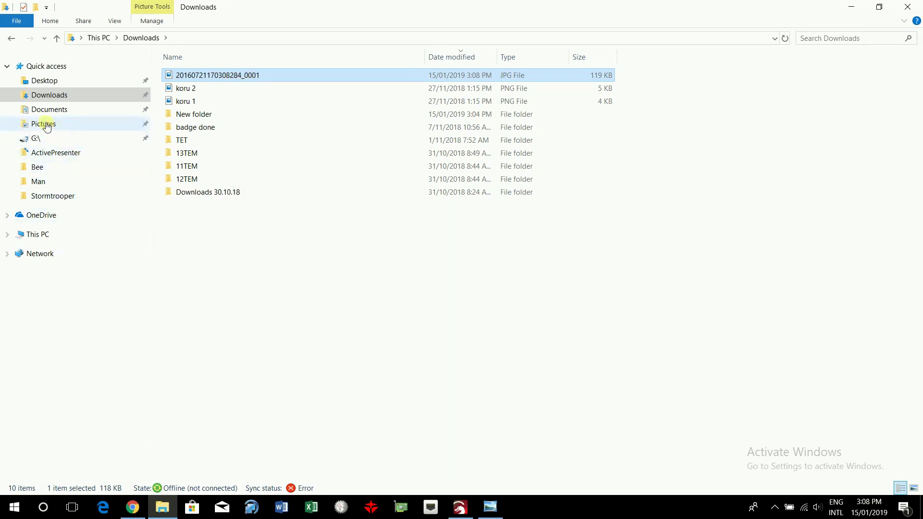
left_click(54, 197)
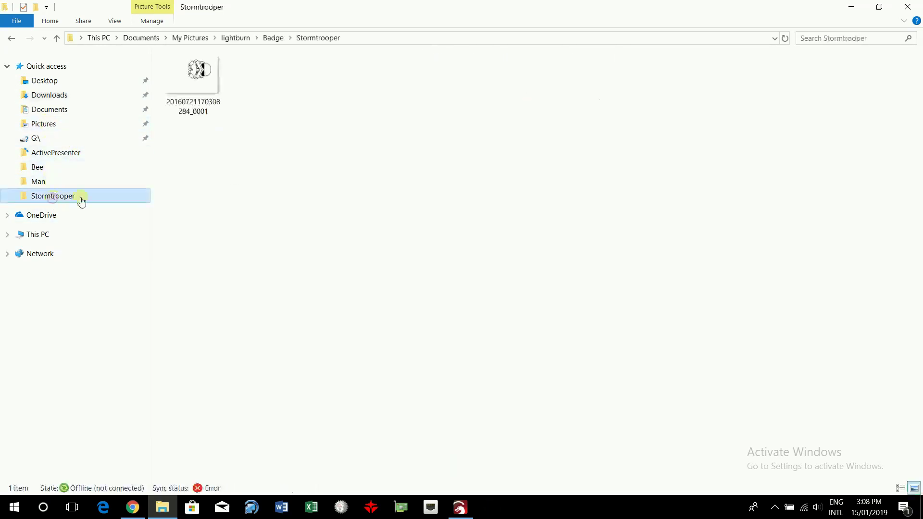
right_click(384, 208)
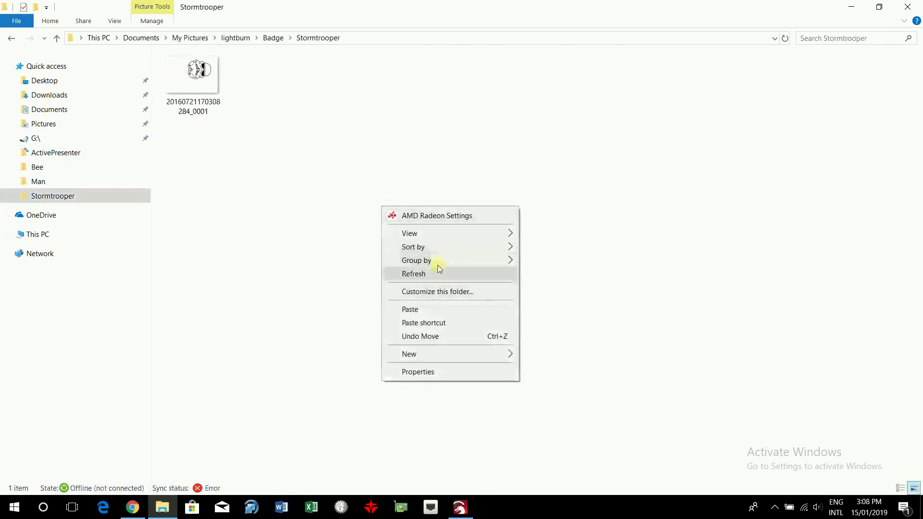
left_click(436, 311)
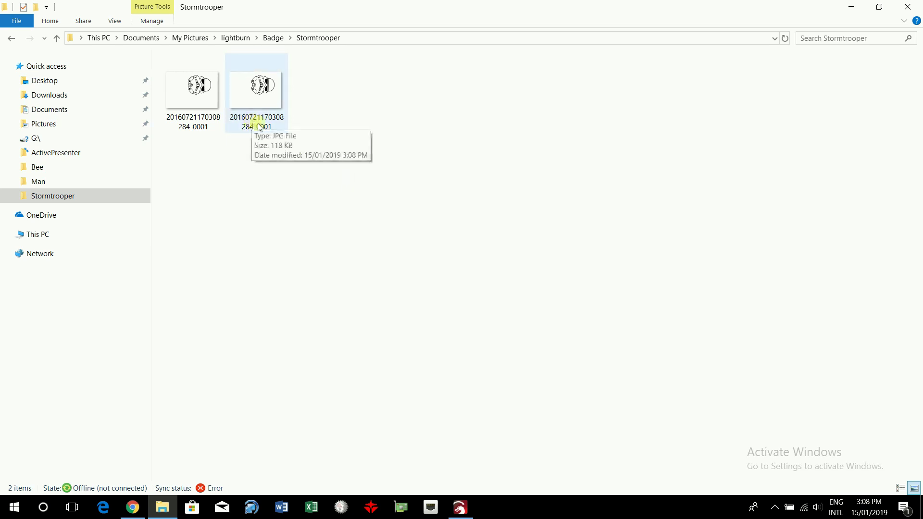
left_click(133, 508)
Step: Open Pixlr Editor from the 'pixlr editor' search and allow Flash to run
left_click(130, 12)
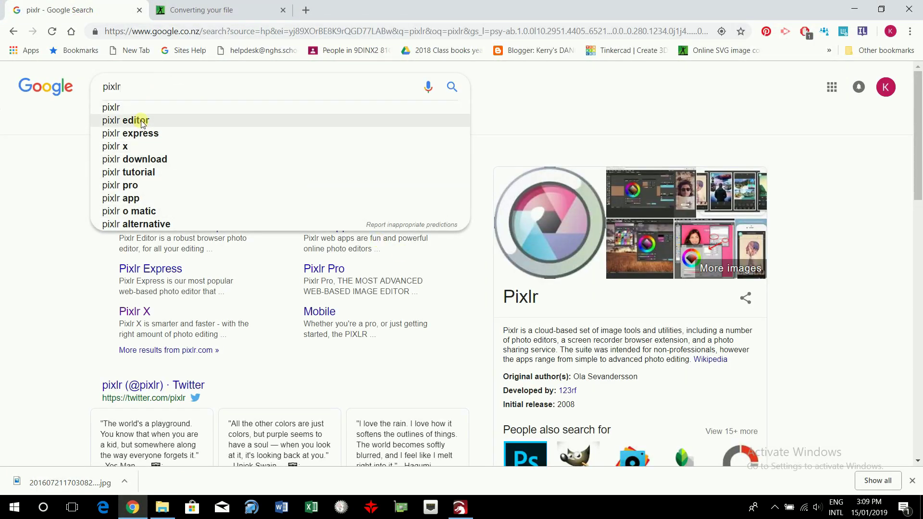
left_click(143, 124)
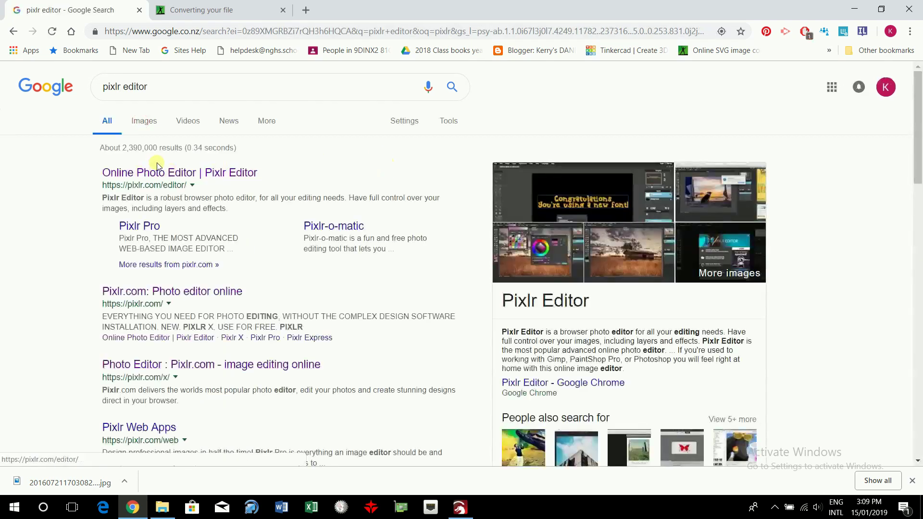
left_click(153, 174)
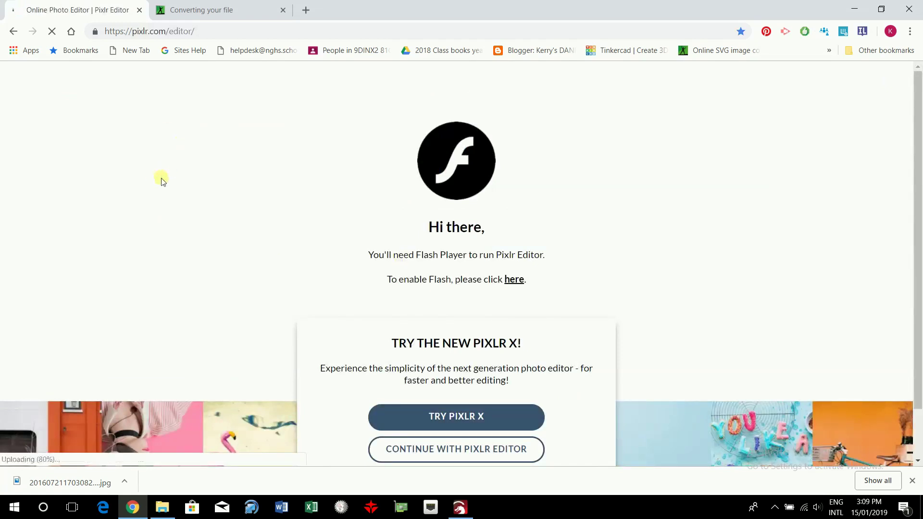
left_click(514, 282)
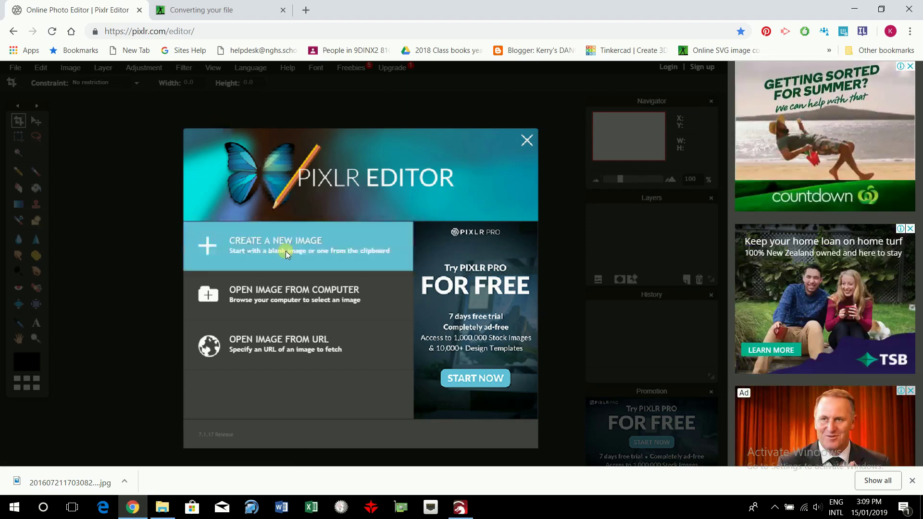
Step: Open the 2344x1654 badge JPG from the computer in Pixlr Editor
left_click(283, 297)
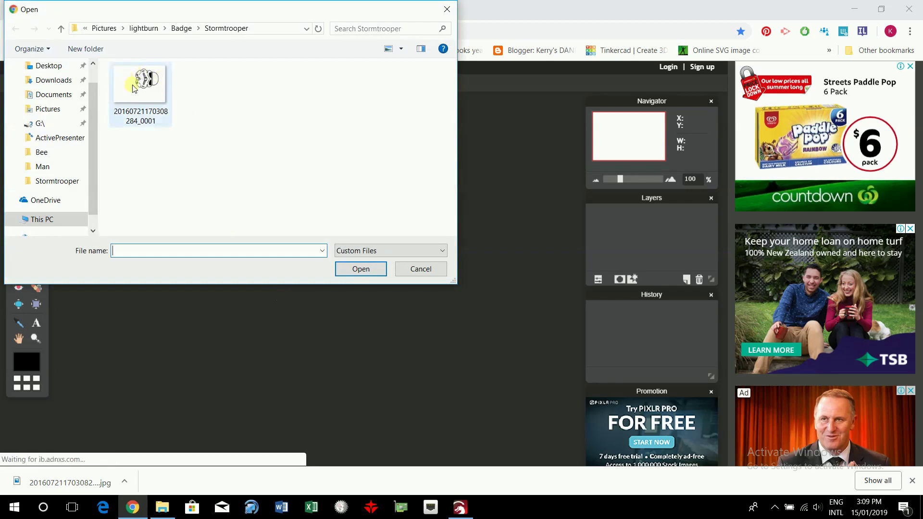
left_click(139, 90)
left_click(347, 269)
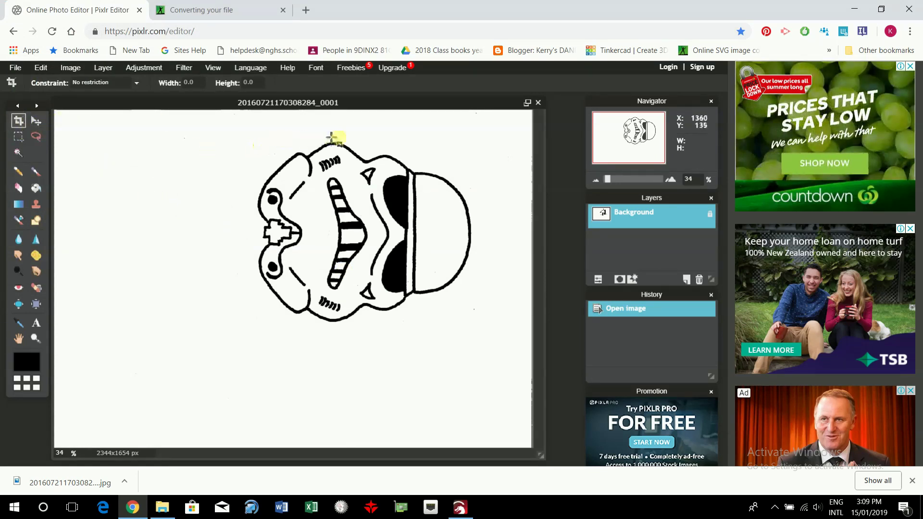
Step: Draw a 1076x907 crop box tightly around the helmet drawing
mouse_move(253, 139)
left_mouse_down()
mouse_move(323, 252)
mouse_move(412, 322)
mouse_move(479, 323)
mouse_move(507, 343)
mouse_move(474, 324)
left_mouse_up()
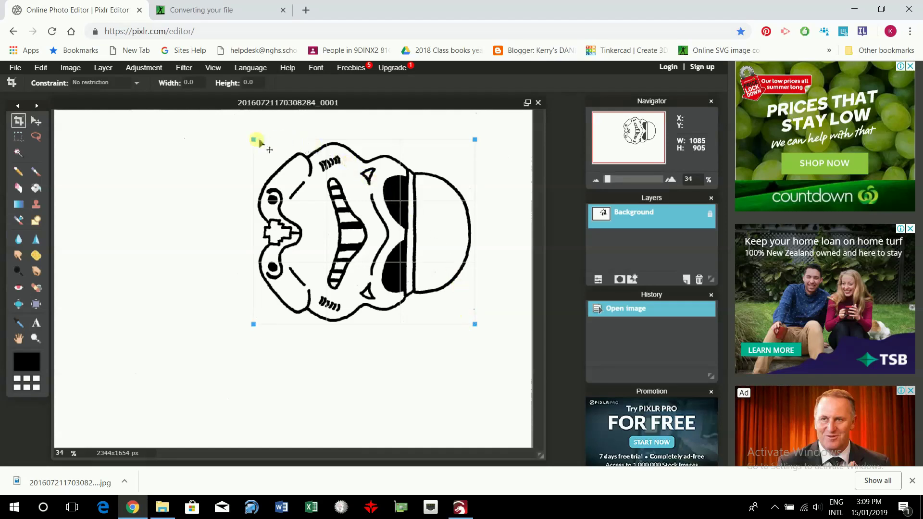
left_click_drag(253, 139, 256, 139)
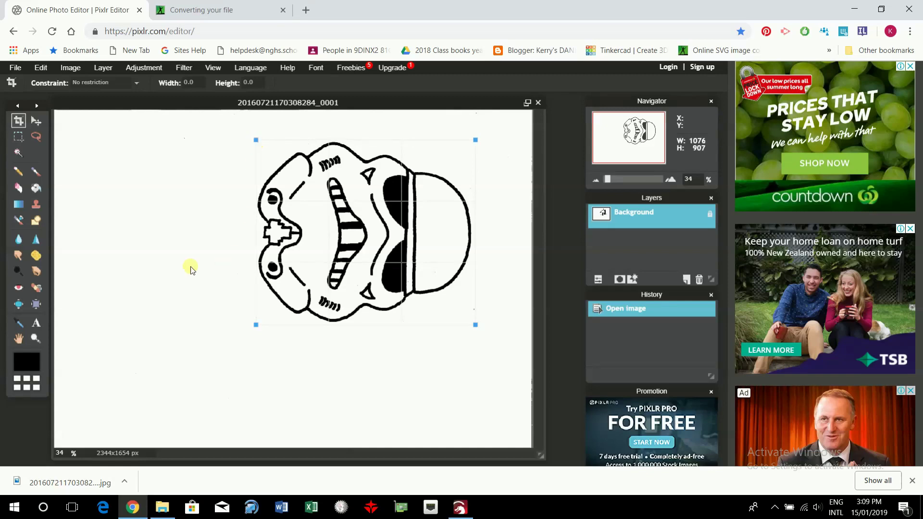
left_click(193, 294)
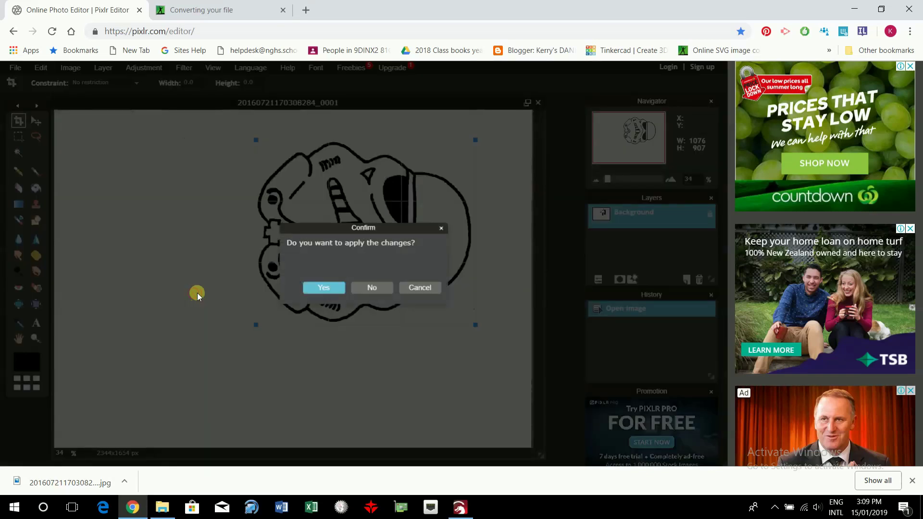
left_click(338, 288)
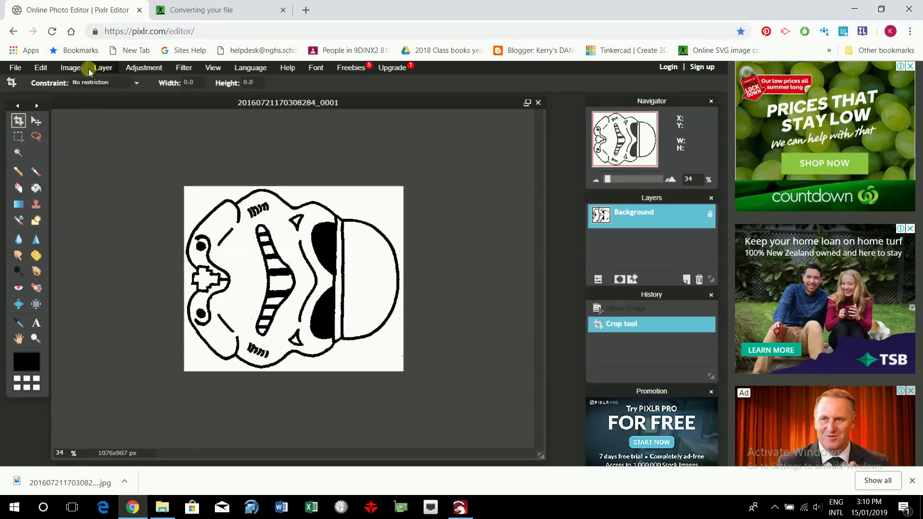
left_click(72, 71)
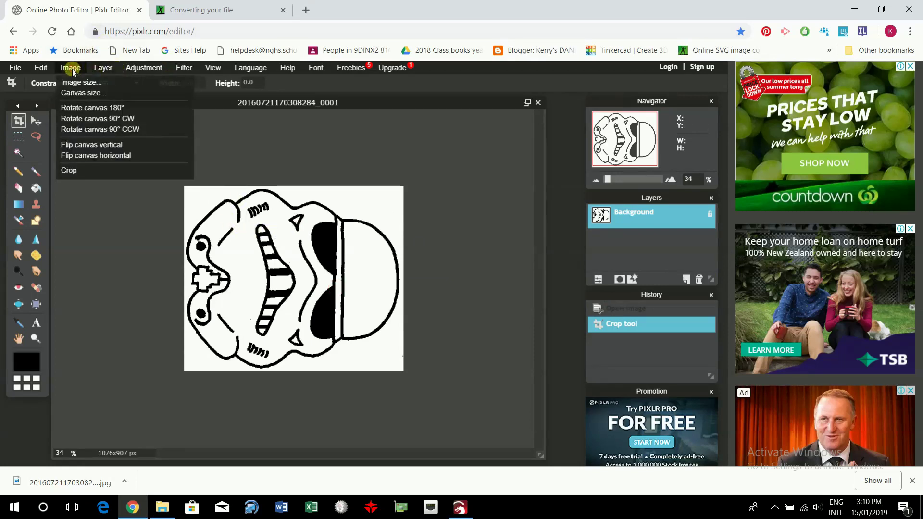
left_click(100, 130)
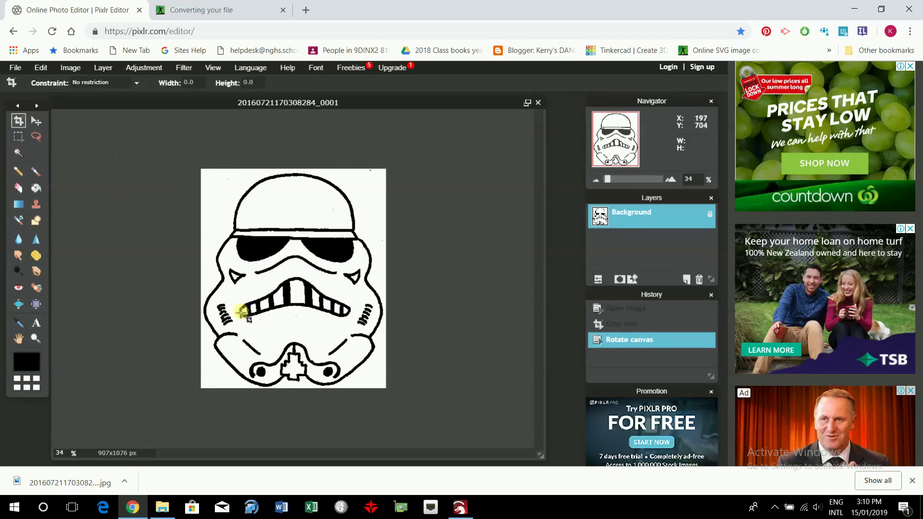
scroll(256, 384, "down", 2)
scroll(332, 347, "up", 1)
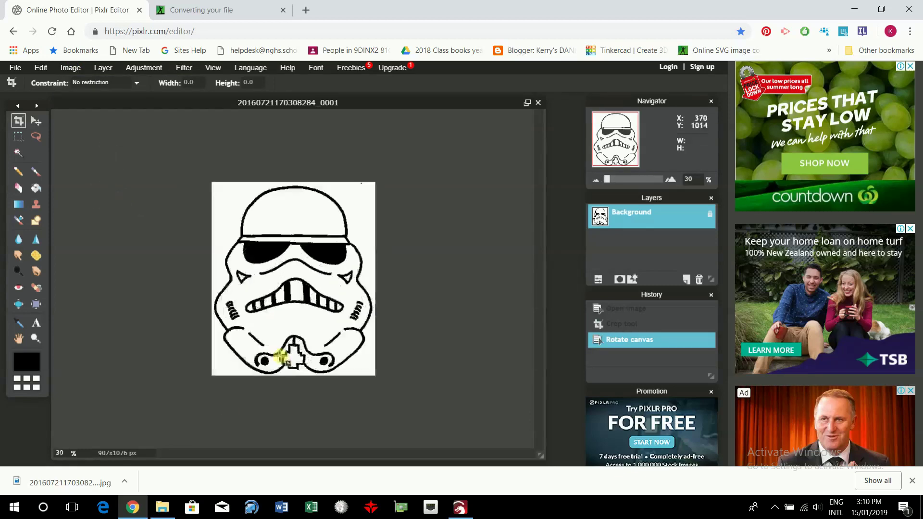
scroll(356, 336, "up", 1)
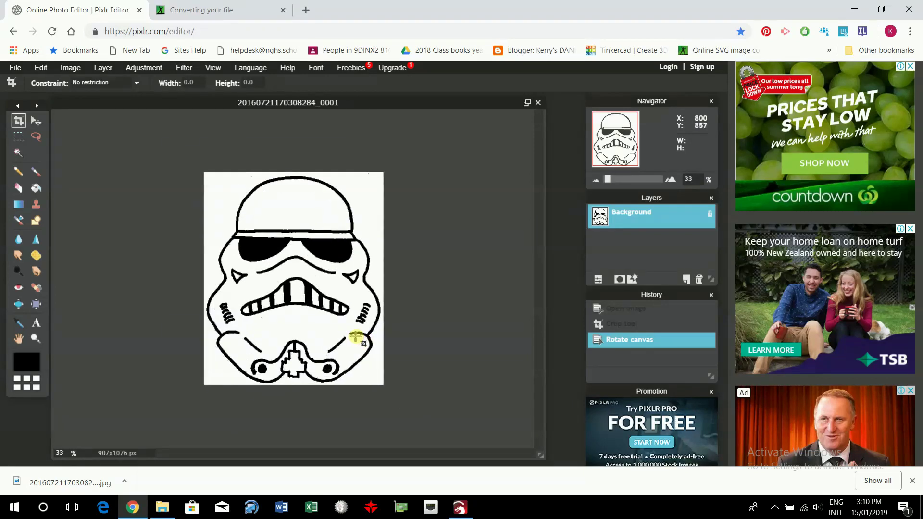
scroll(363, 327, "down", 1)
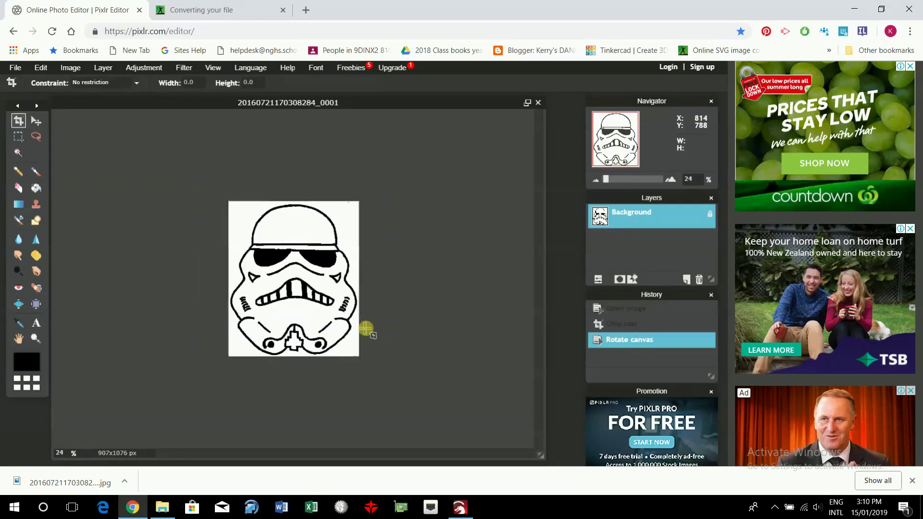
scroll(362, 332, "up", 2)
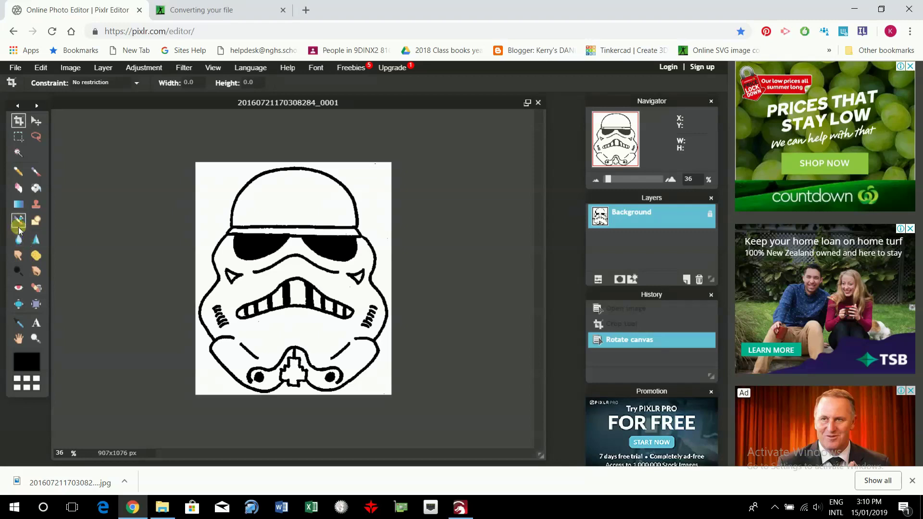
Step: Select the Eraser tool with a 7 px hard brush
left_click(20, 194)
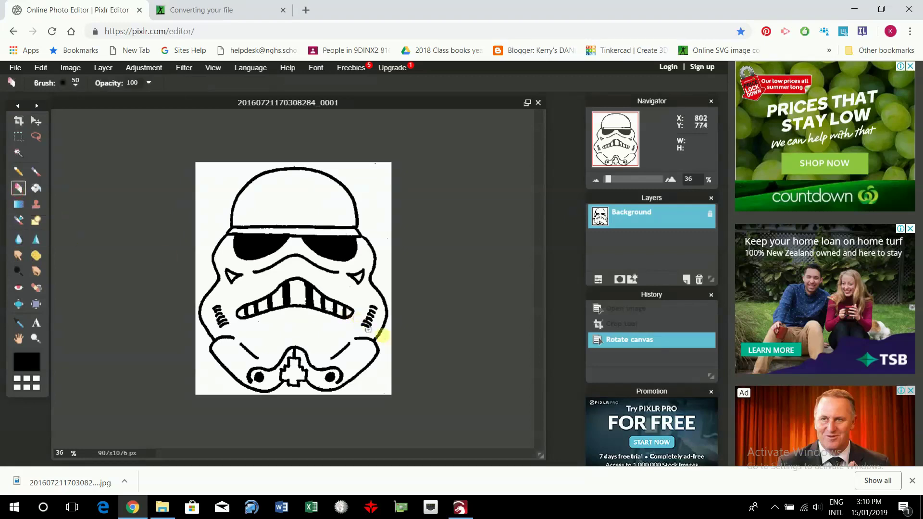
scroll(370, 327, "down", 1)
scroll(370, 327, "up", 3)
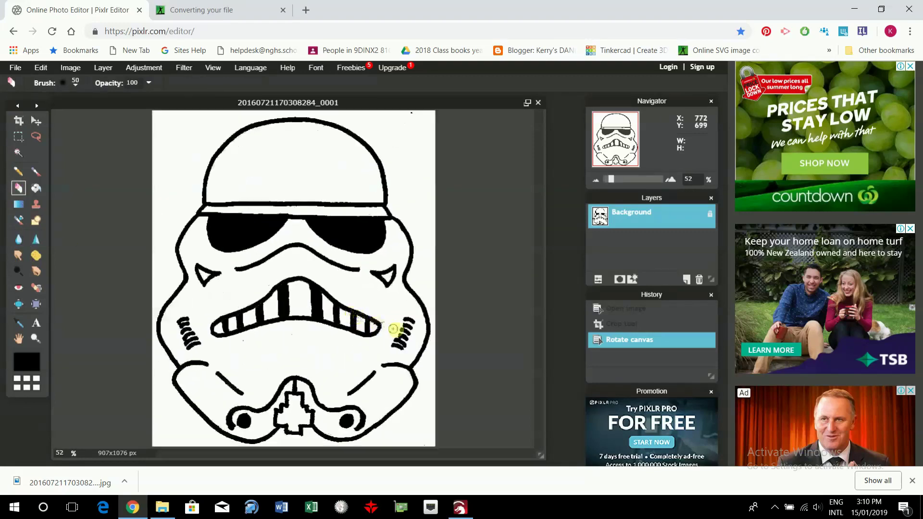
scroll(415, 342, "up", 2)
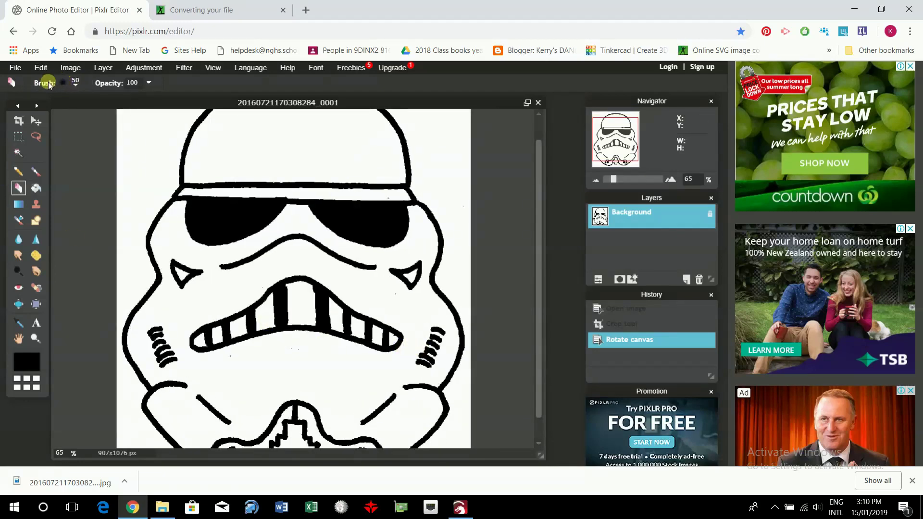
left_click(76, 84)
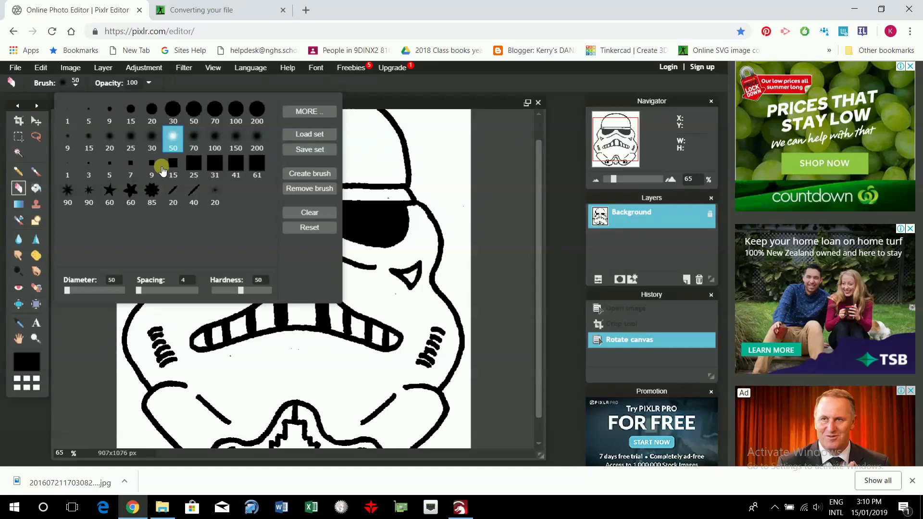
left_click(139, 171)
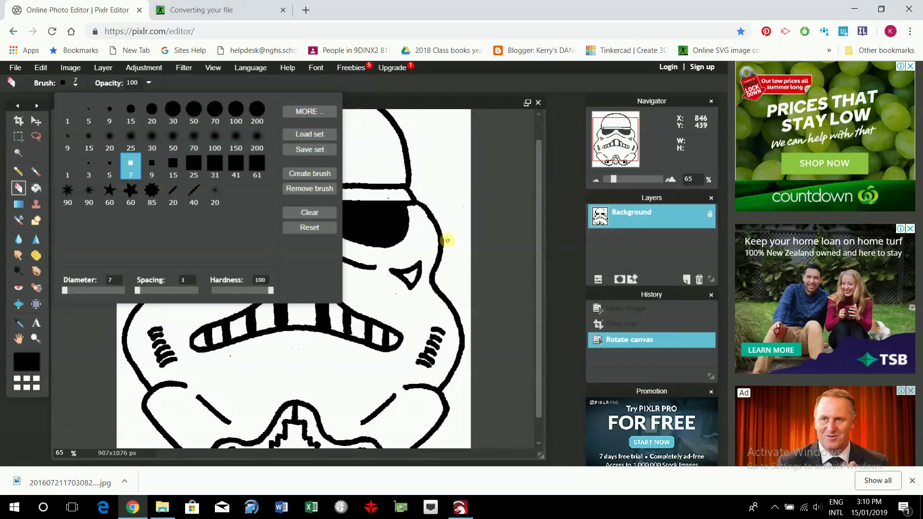
Step: Erase stray specks near the right ear marks and below the mouth, undoing the accidental cheek erase
left_click(414, 325)
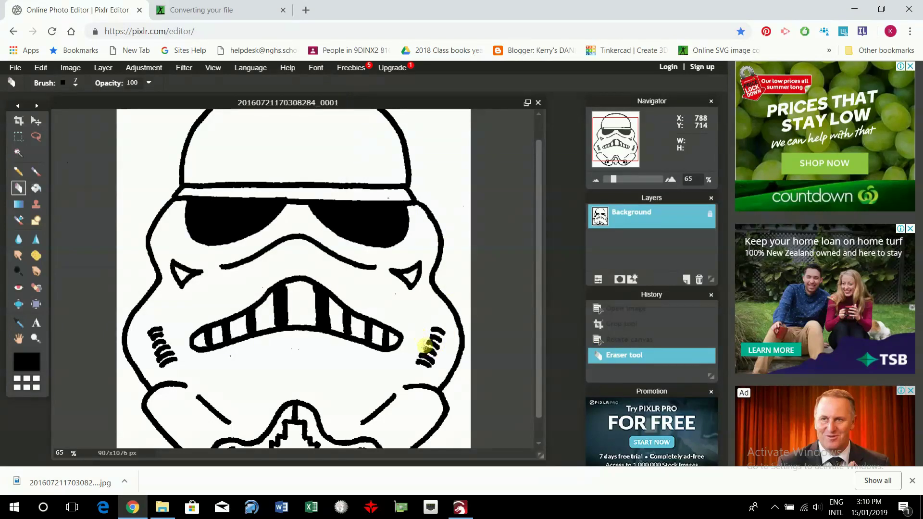
scroll(413, 346, "up", 1)
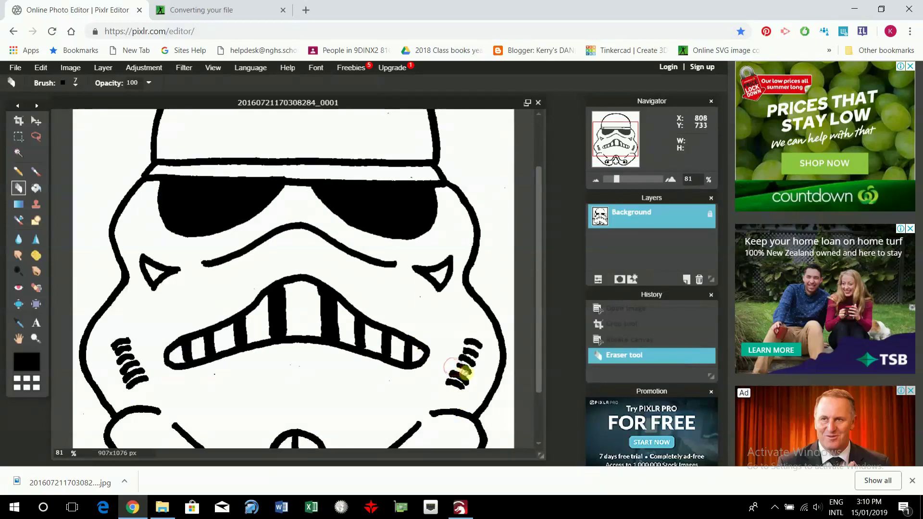
left_click_drag(468, 374, 472, 379)
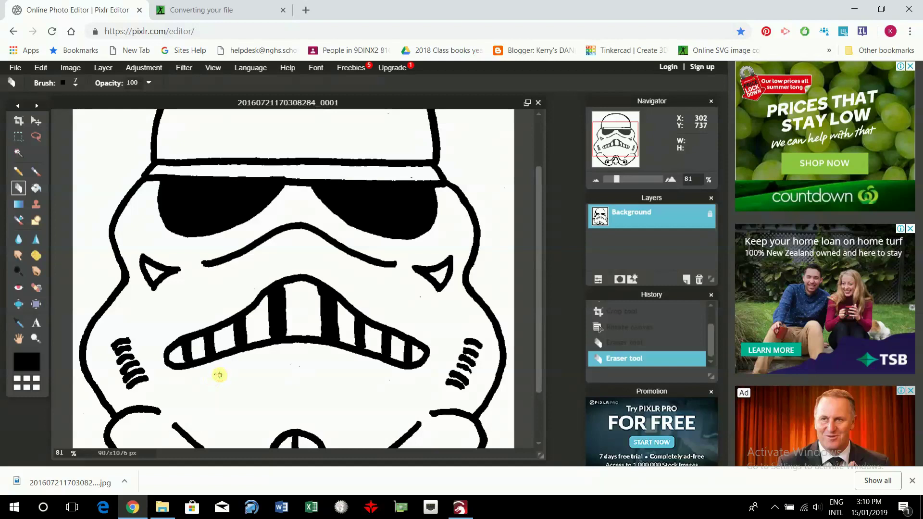
mouse_move(207, 372)
left_mouse_down()
mouse_move(153, 393)
mouse_move(219, 400)
left_mouse_up()
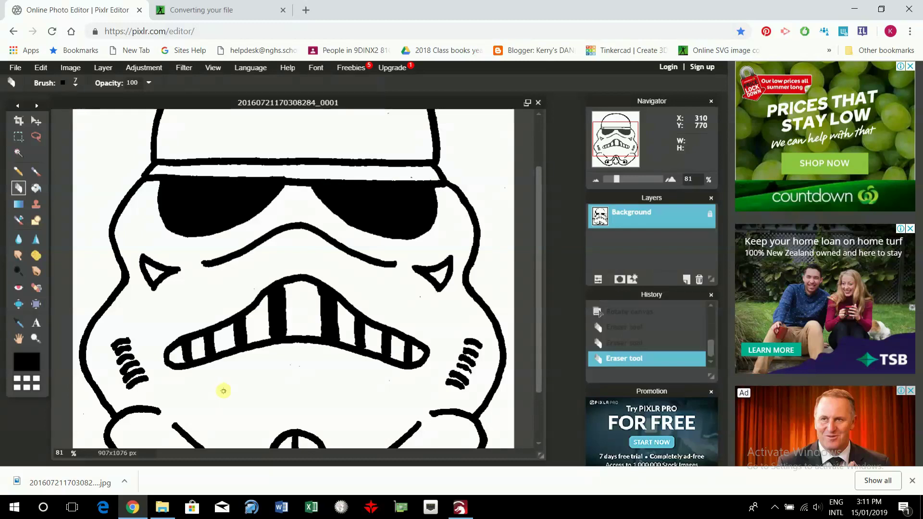
mouse_move(469, 509)
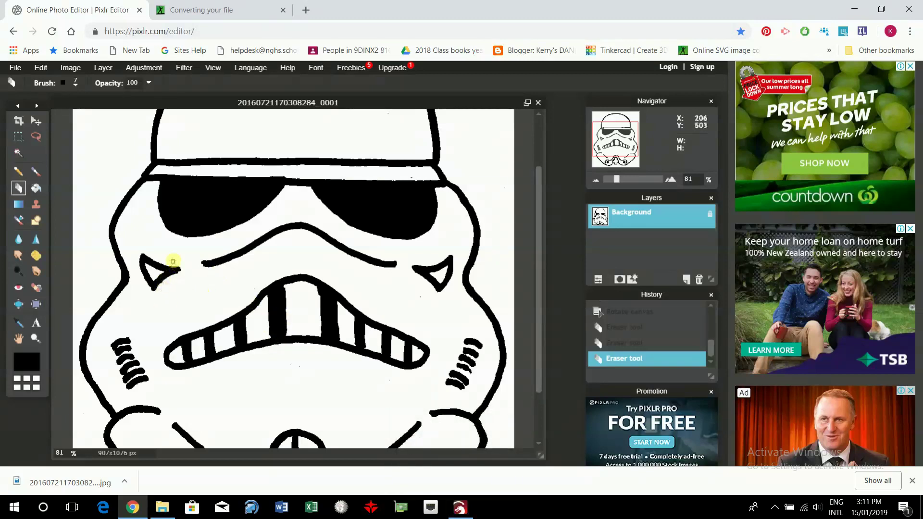
left_click(178, 262)
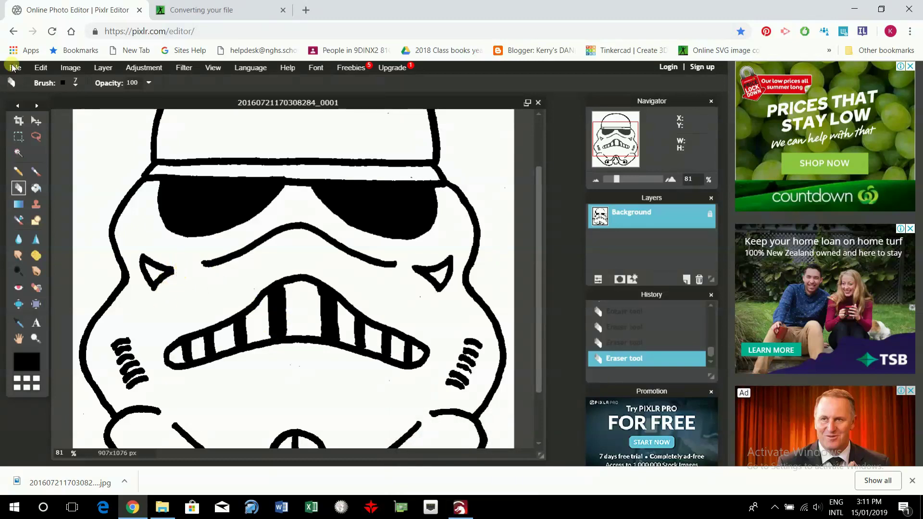
left_click(38, 68)
left_click(42, 82)
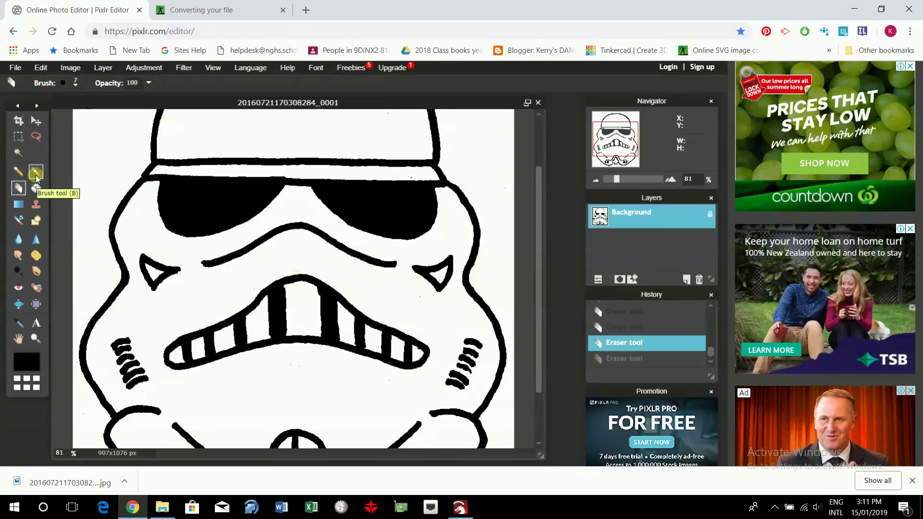
scroll(303, 279, "down", 4)
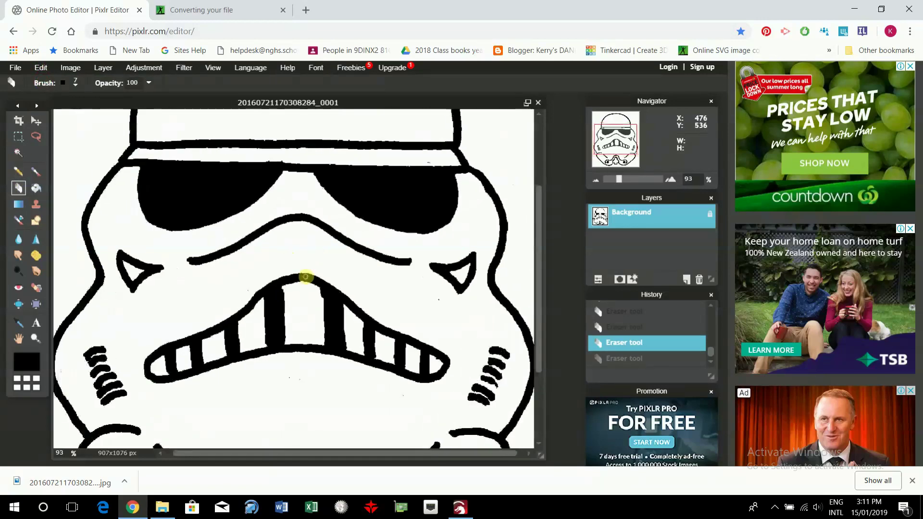
scroll(306, 279, "down", 3)
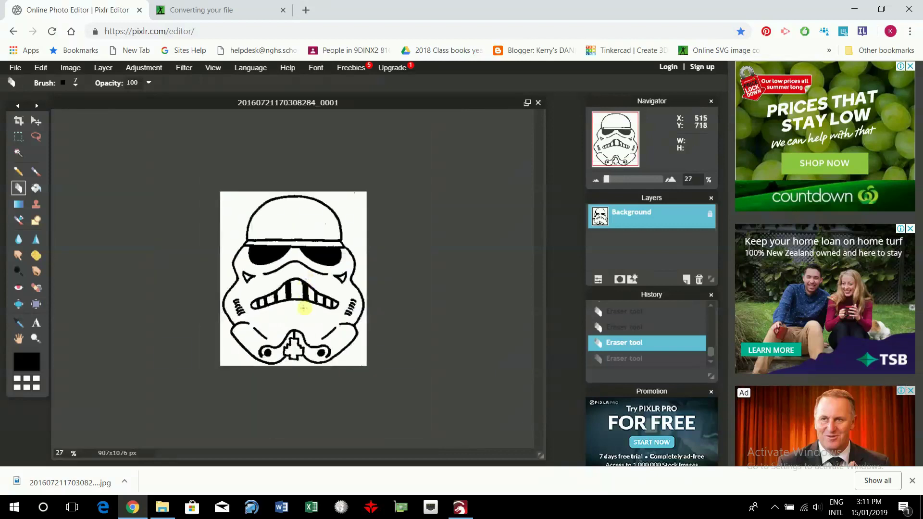
Step: Save the cleaned image as JPEG 'Stormtrooper' in the Stormtrooper badge folder
left_click(16, 67)
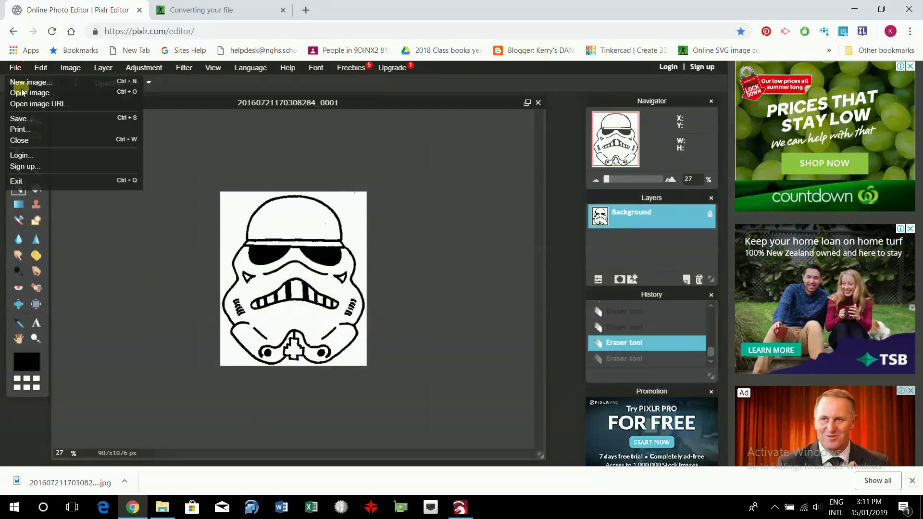
left_click(20, 118)
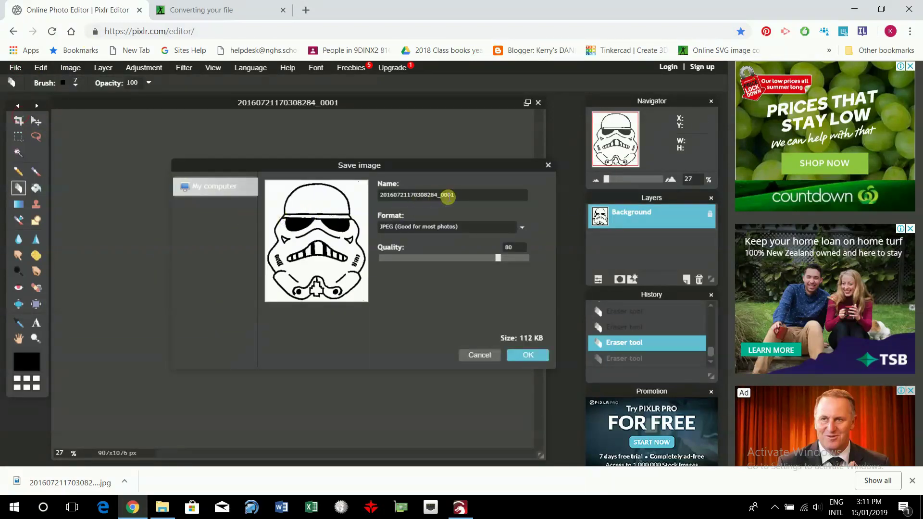
left_click(460, 192)
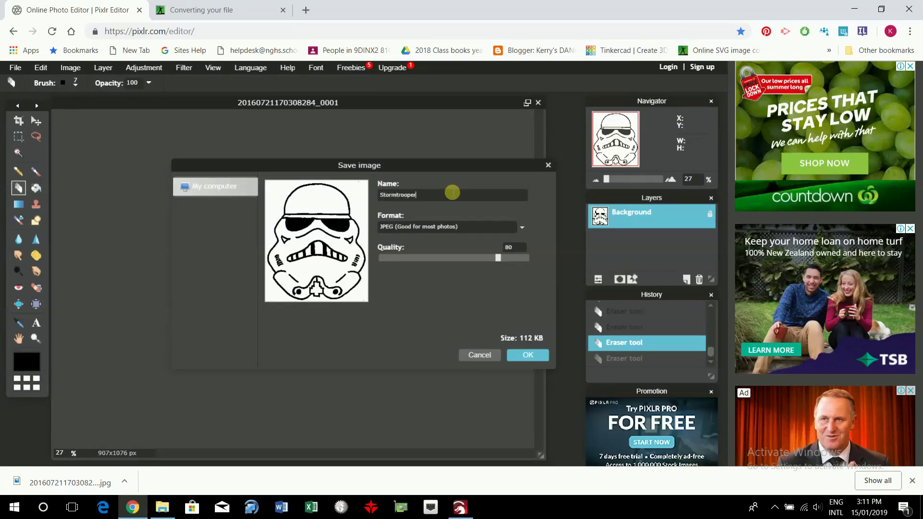
left_click(526, 356)
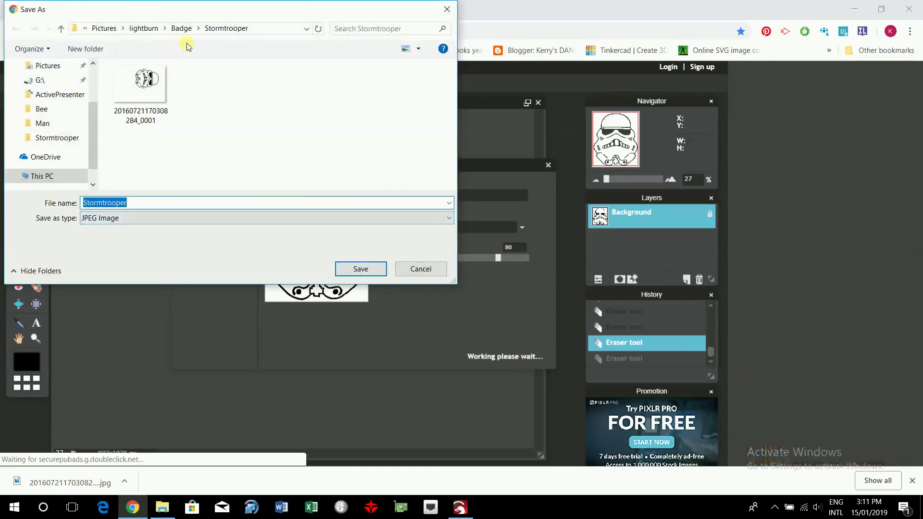
left_click(361, 270)
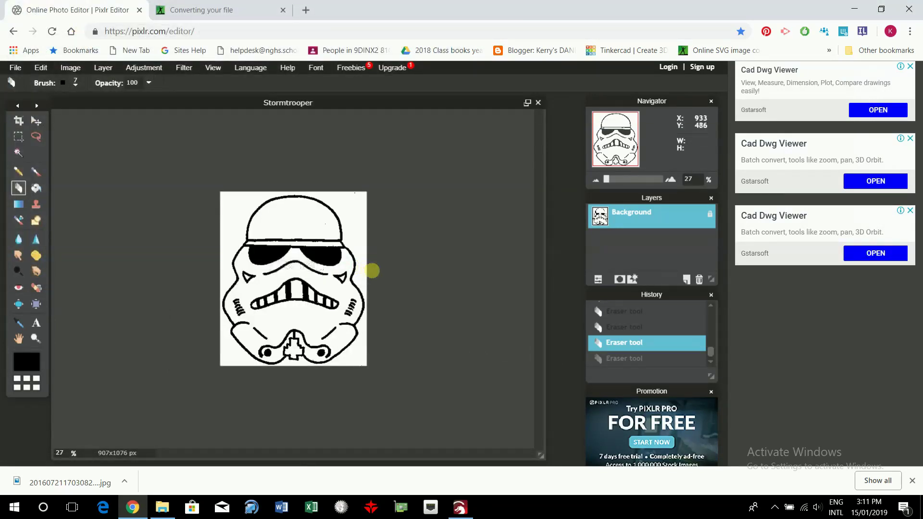
left_click(855, 9)
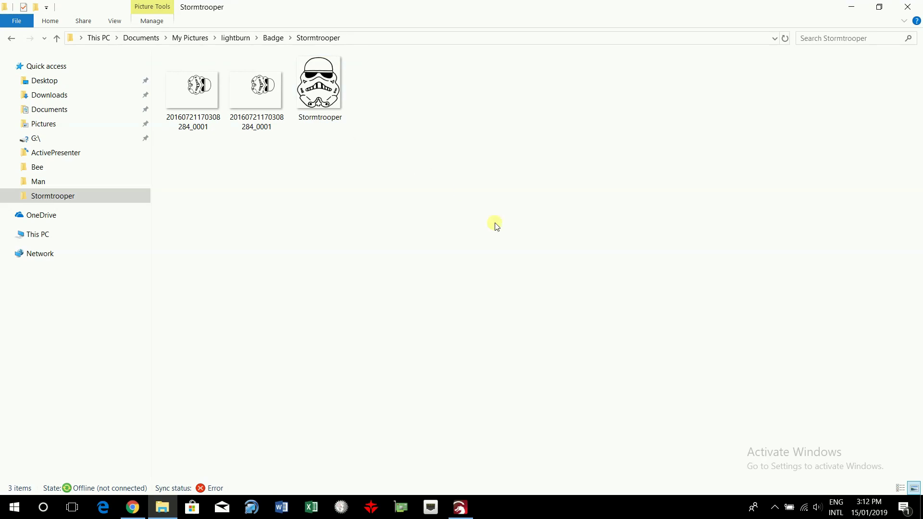
Step: In LightBurn, show the Laser panel and set Grid Snap Distance to 0.0 mm in Settings
left_click(460, 507)
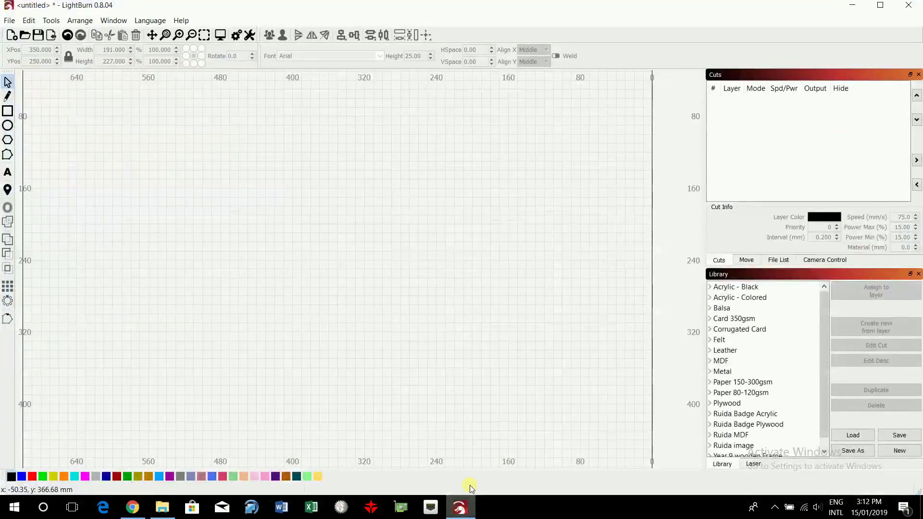
left_click(753, 465)
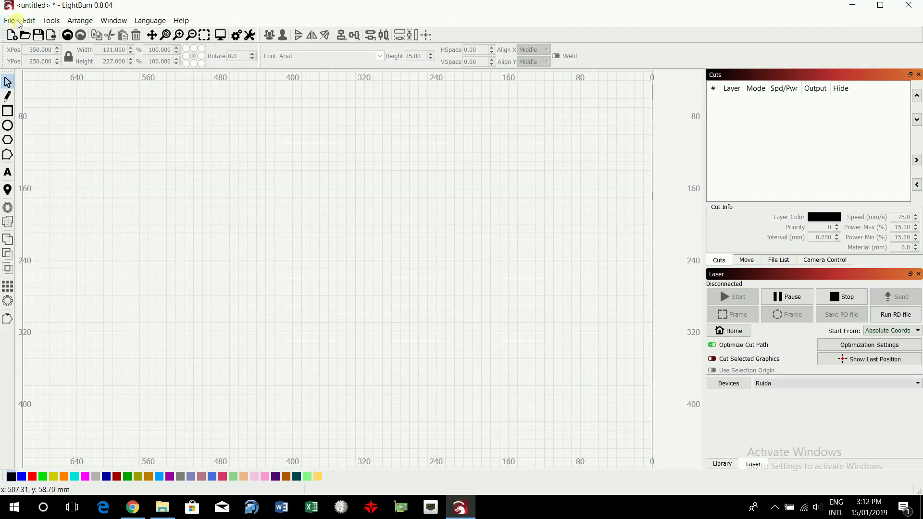
left_click(108, 20)
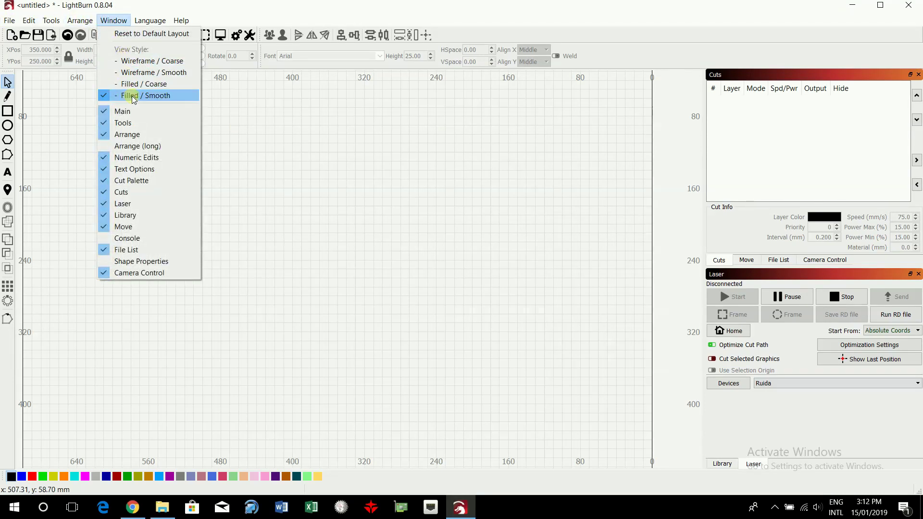
mouse_move(56, 22)
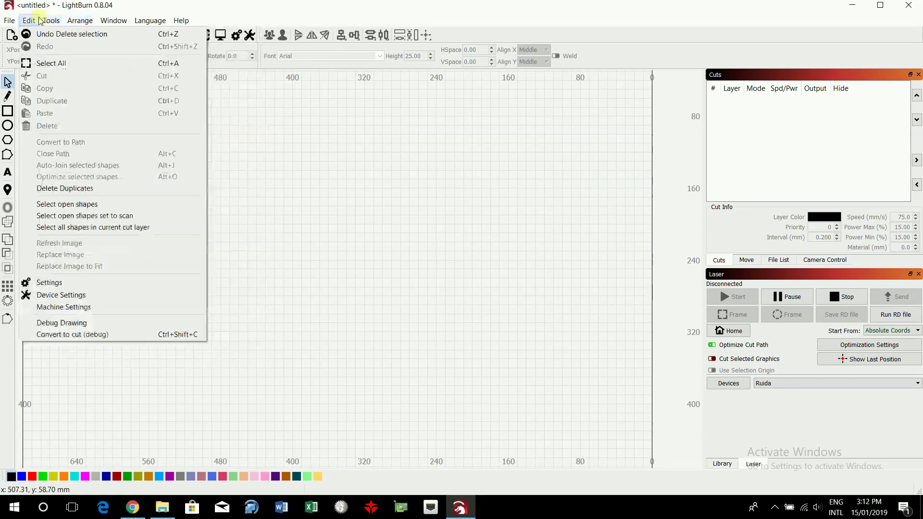
left_click(58, 283)
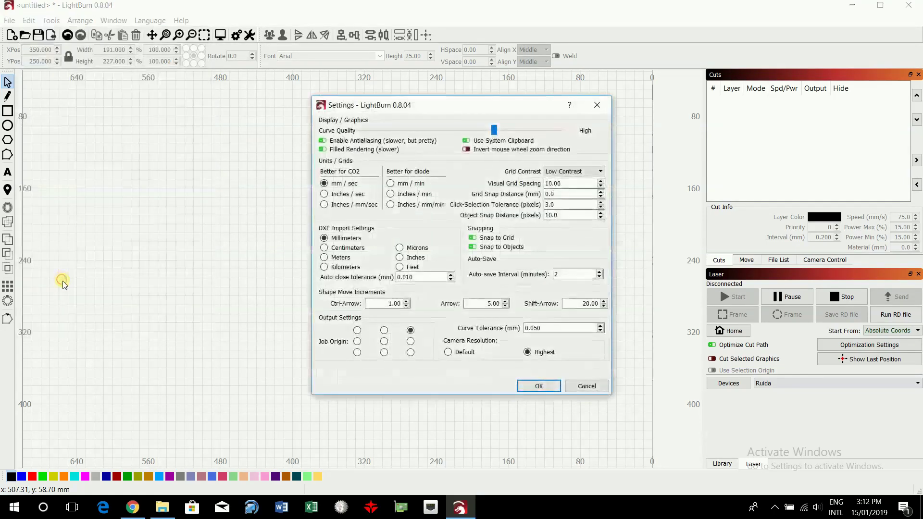
left_click(553, 194)
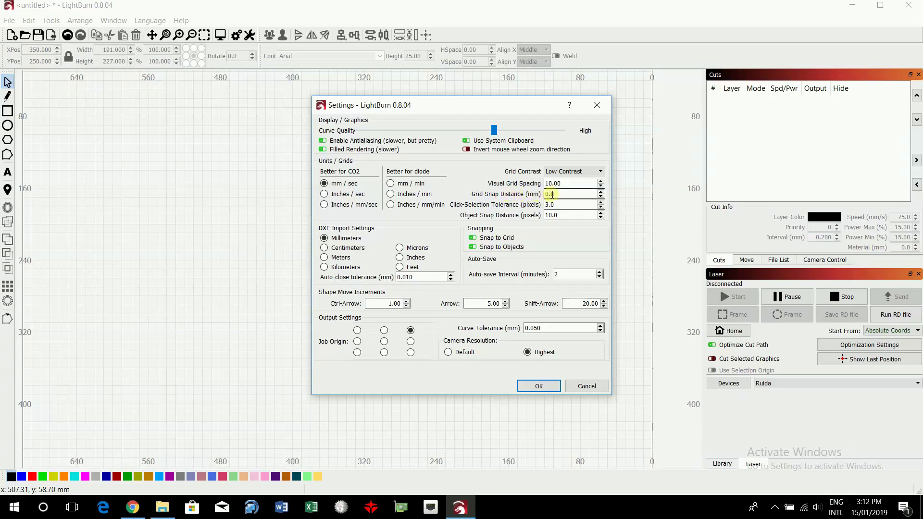
left_click(552, 388)
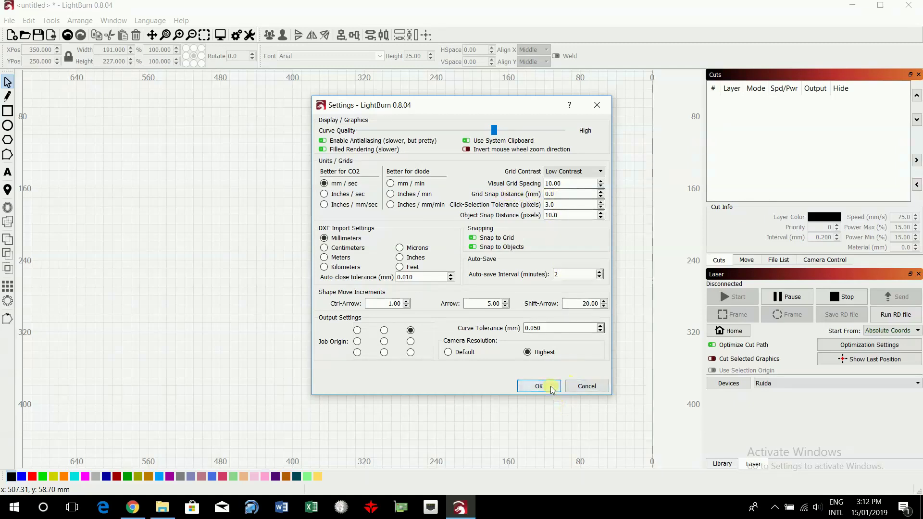
Step: Import the Stormtrooper image into the LightBurn project
left_click(9, 20)
left_click(9, 75)
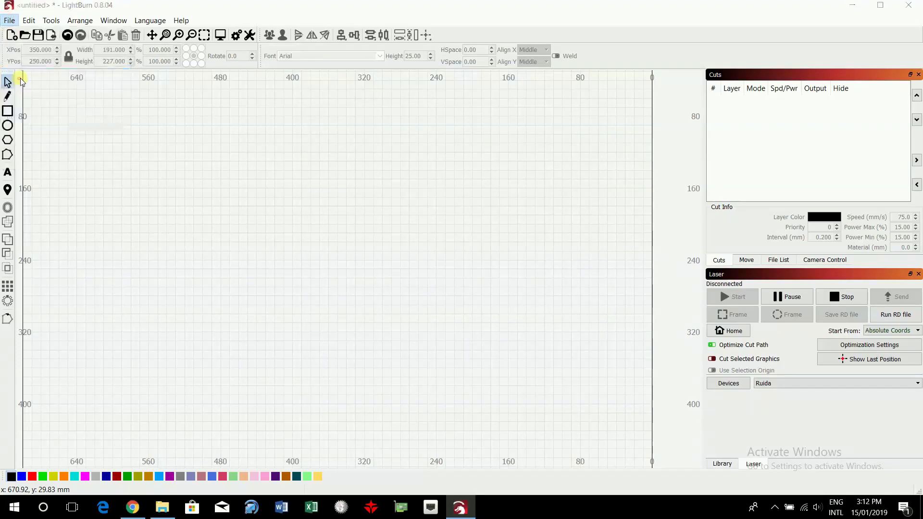
left_click(222, 105)
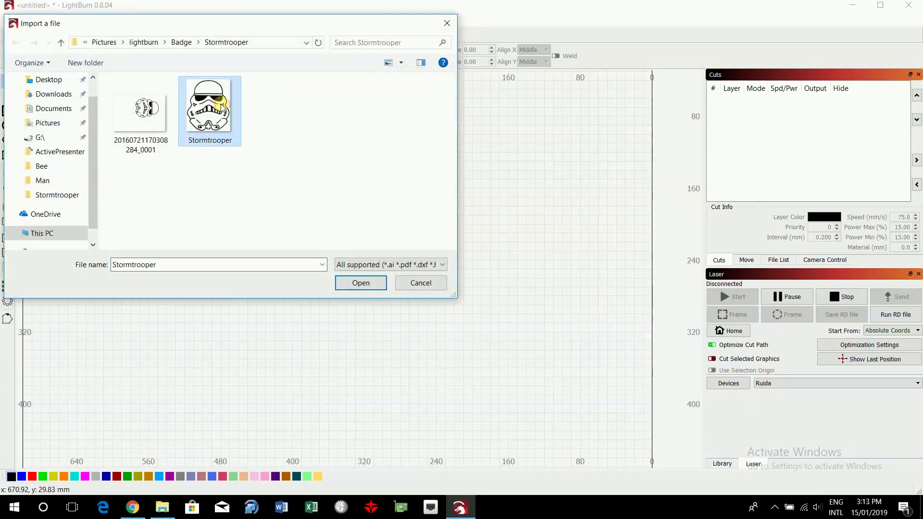
left_click(352, 282)
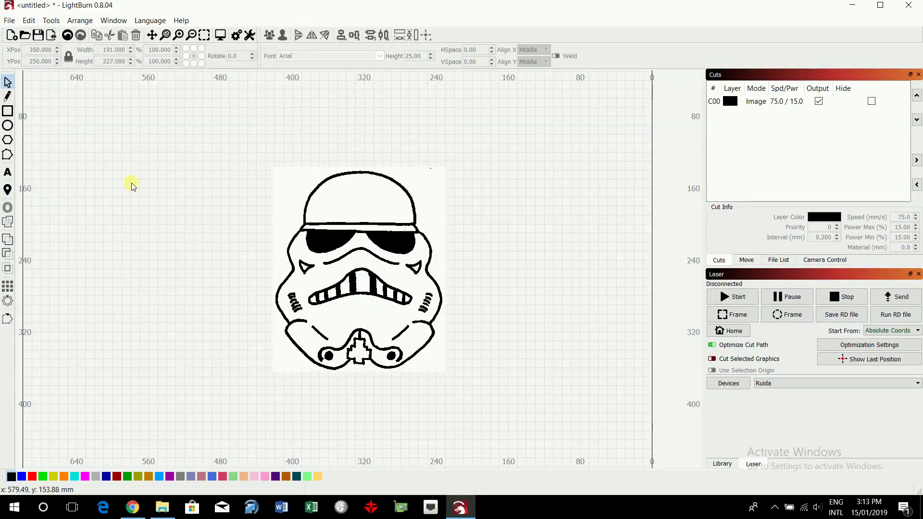
left_click(556, 209)
Step: Set the helmet image width to 60 mm, giving 60 x 71.25 mm
left_click(316, 233)
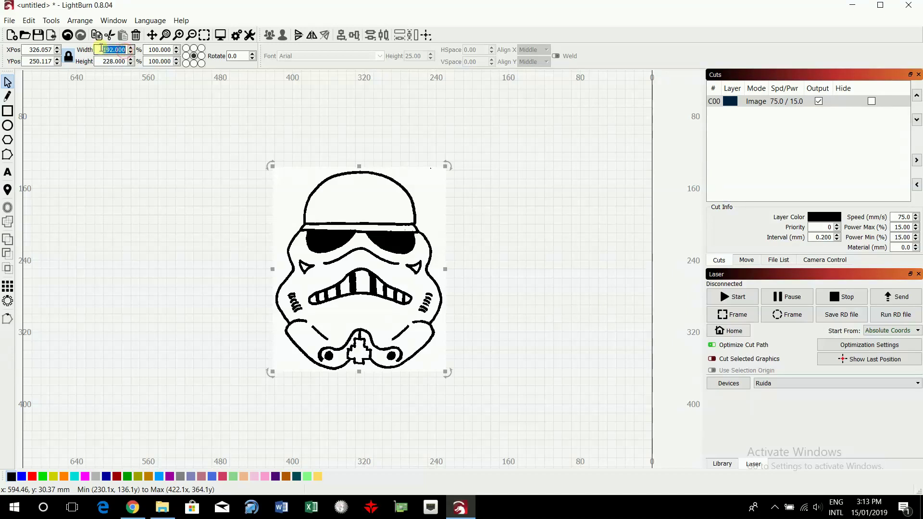
type("60")
key("Return")
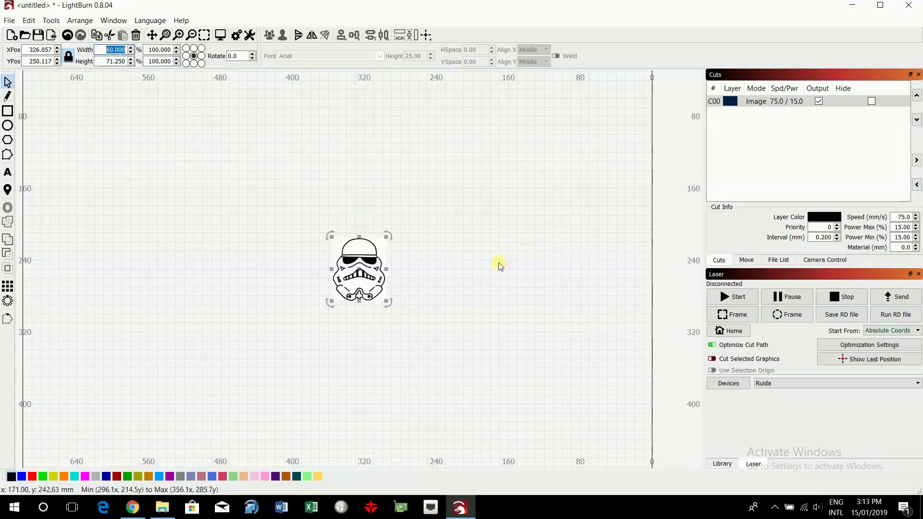
scroll(470, 264, "up", 3)
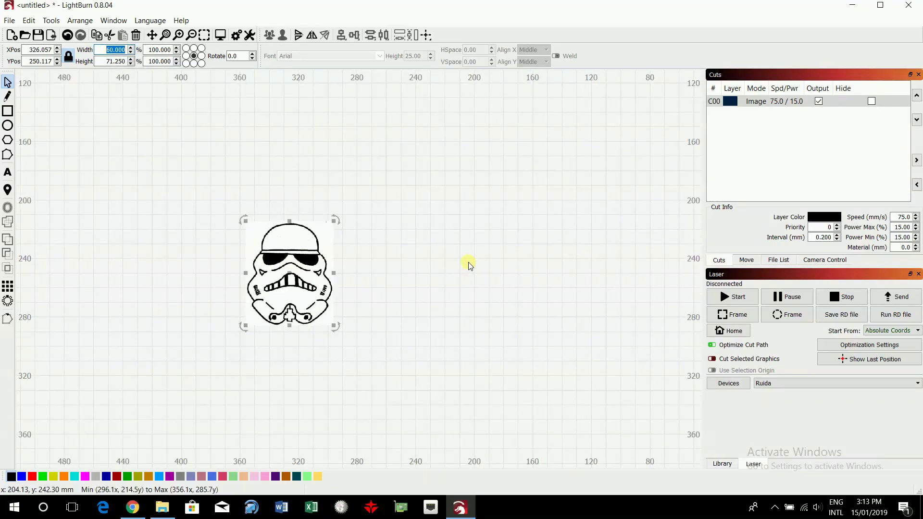
scroll(469, 264, "down", 2)
scroll(466, 264, "up", 2)
left_click(462, 261)
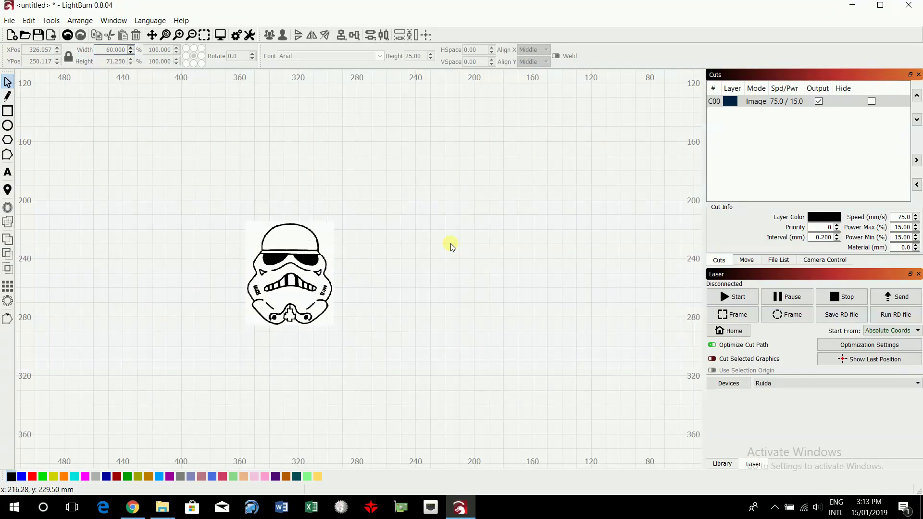
scroll(279, 327, "up", 2)
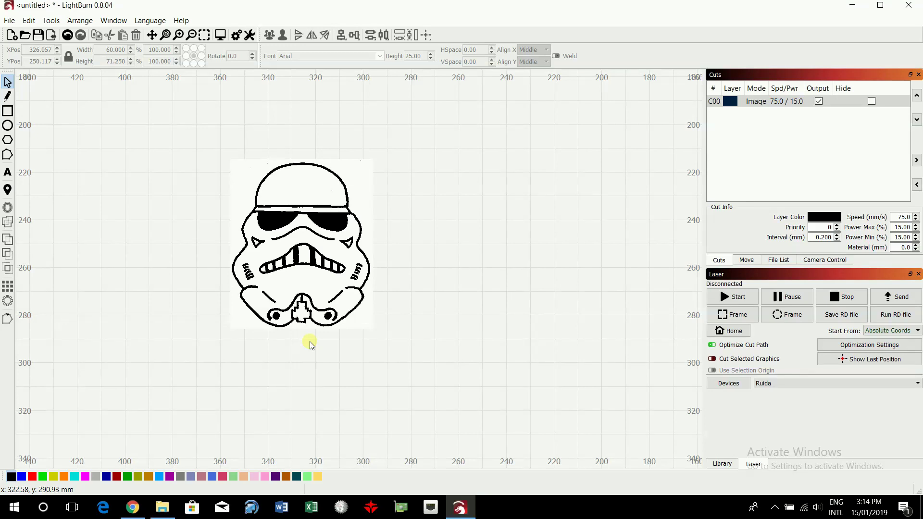
Step: Trace the Stormtrooper image into vector cut outlines with Trace Image
left_click(299, 262)
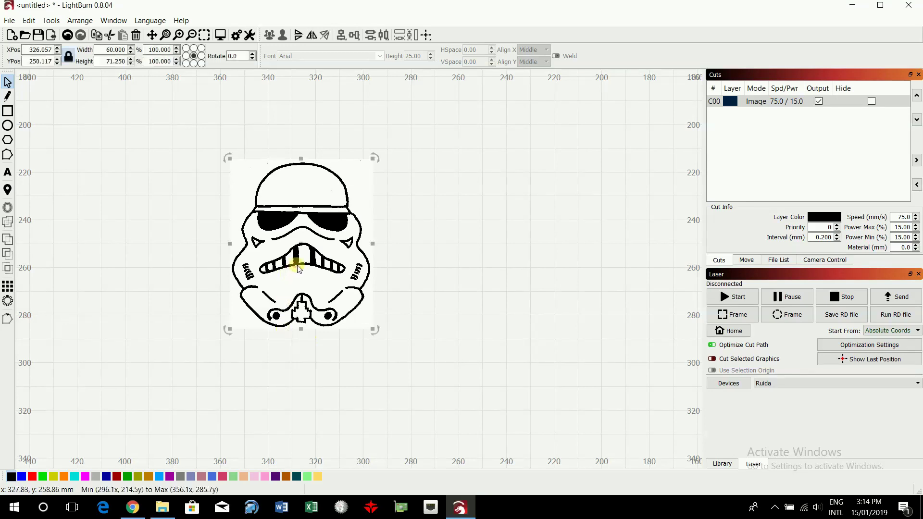
left_click(51, 20)
left_click(78, 171)
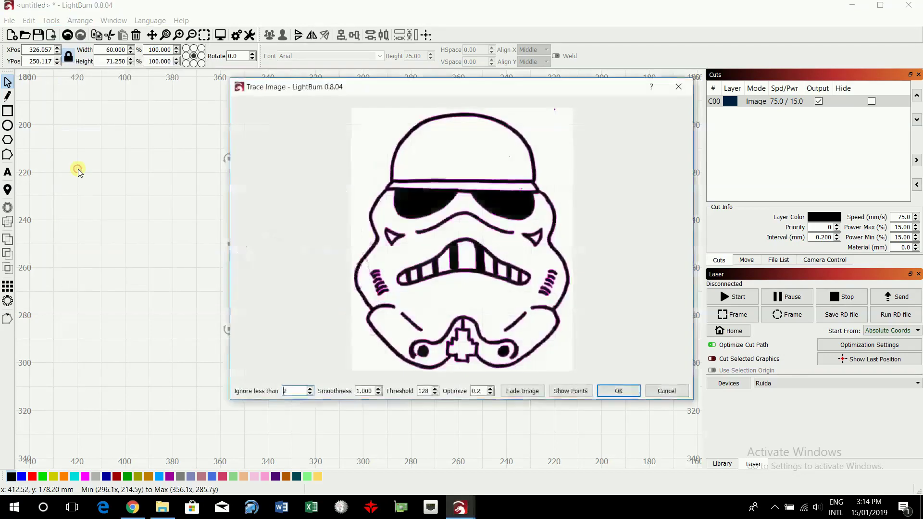
left_click(523, 388)
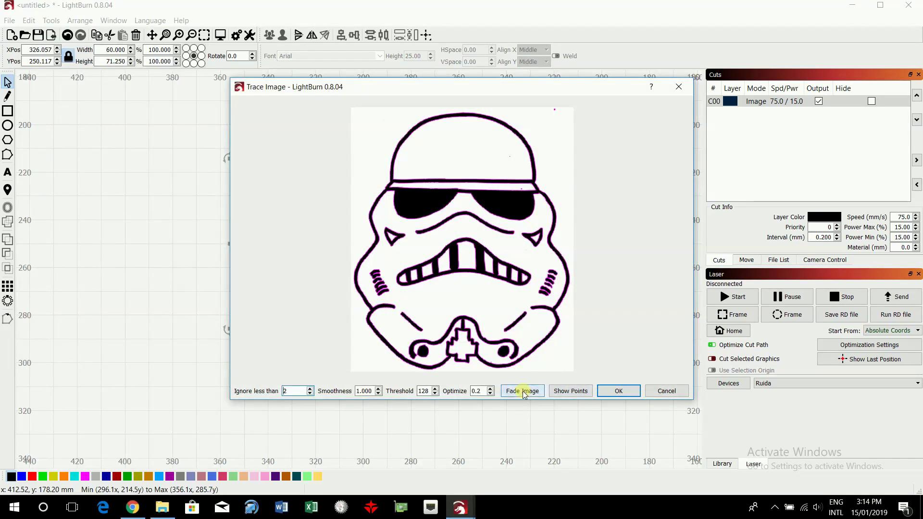
left_click(523, 391)
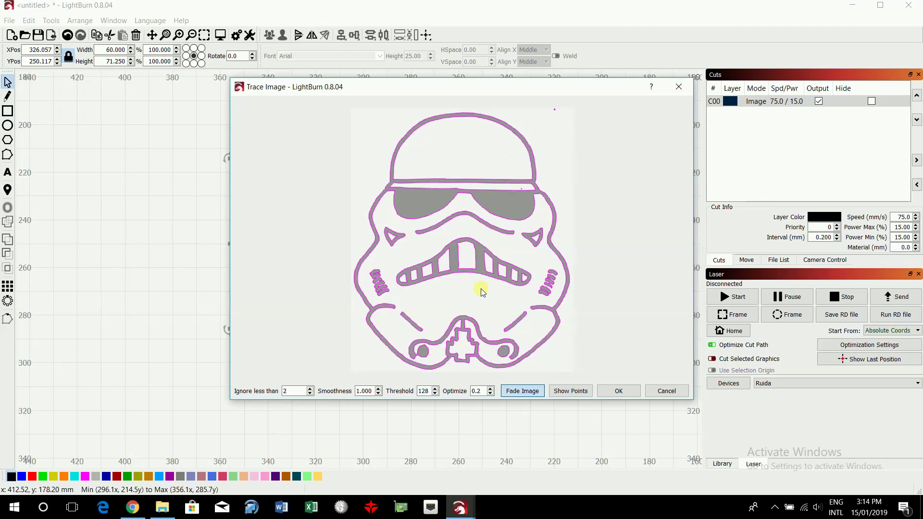
left_click(619, 391)
Step: Move the original bitmap aside and delete it, leaving only the traced outline
left_click_drag(335, 247, 580, 258)
left_click(444, 339)
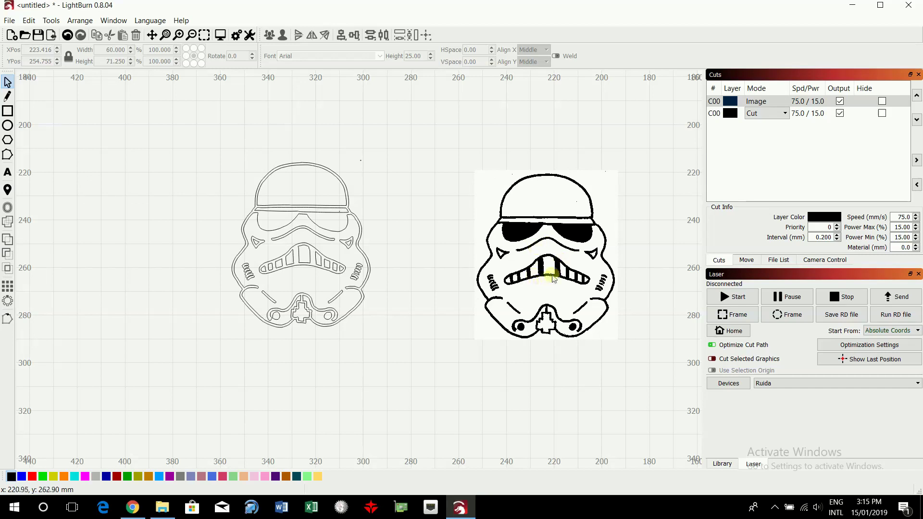
left_click(554, 273)
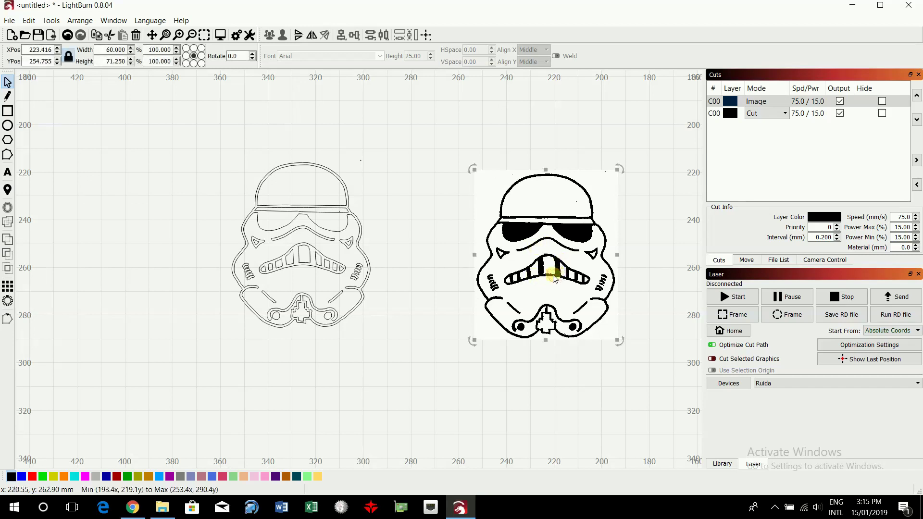
key("Delete")
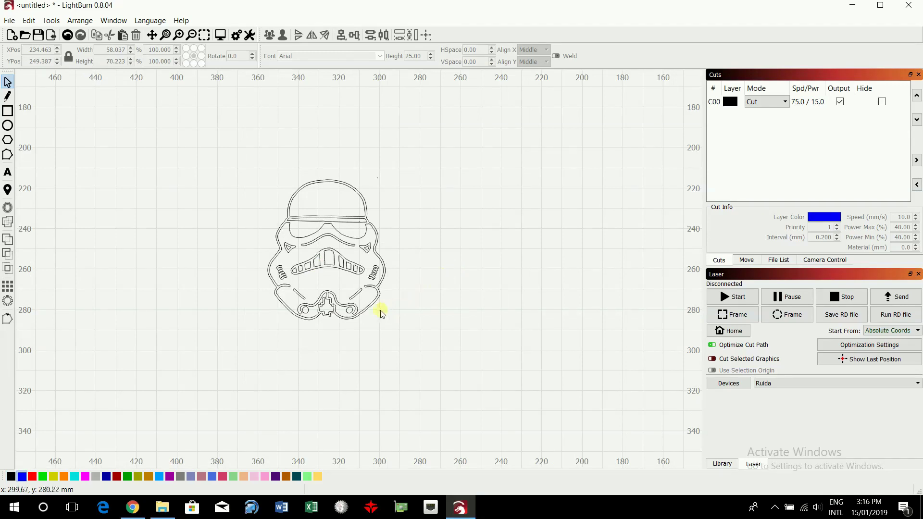
Step: Ungroup the traced helmet drawing into separate pieces, then reselect the whole drawing
left_click(349, 276)
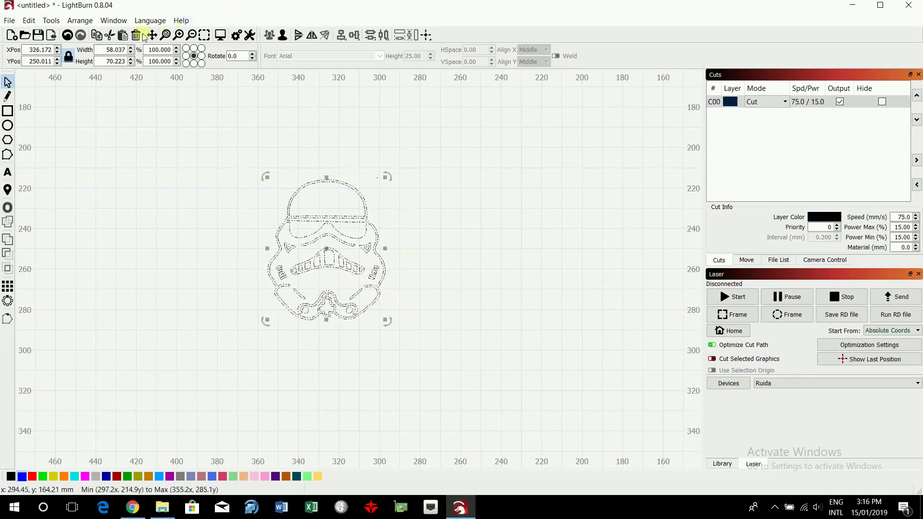
left_click(283, 36)
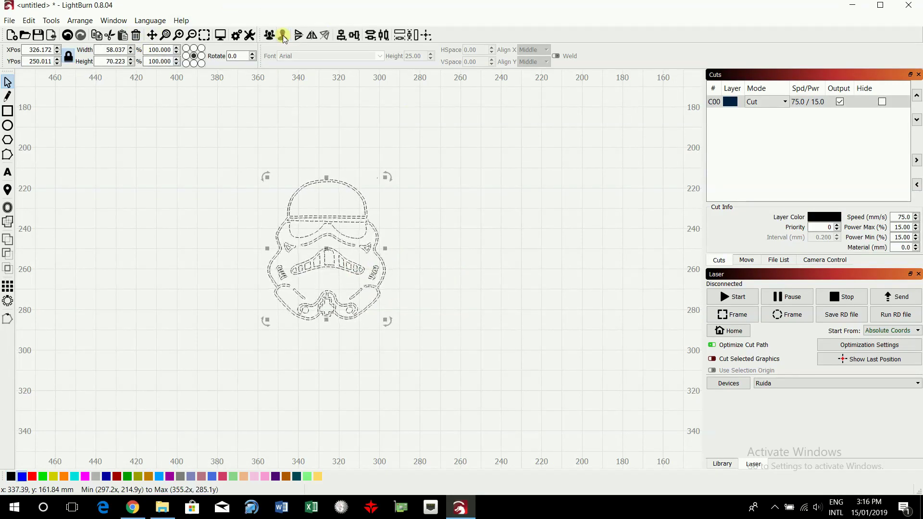
left_click(388, 226)
left_click(349, 221)
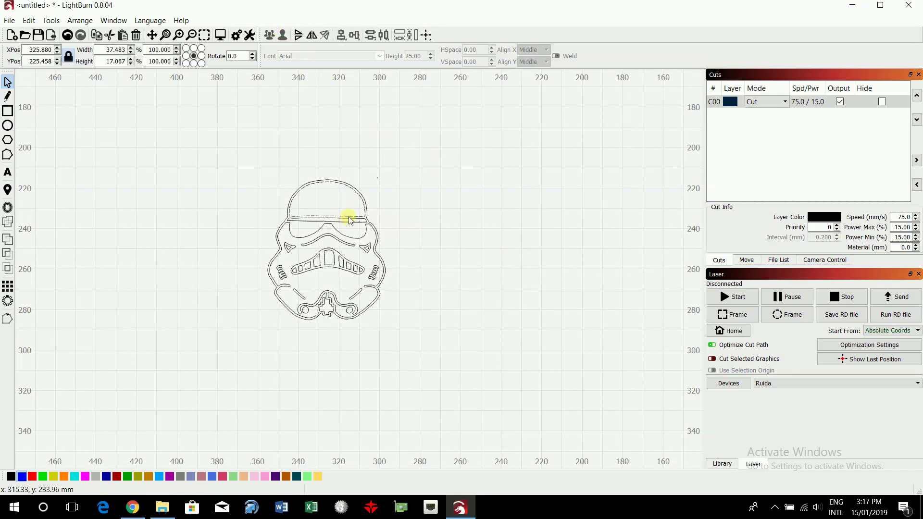
left_click(429, 211)
left_click_drag(192, 150, 473, 382)
scroll(476, 311, "up", 3)
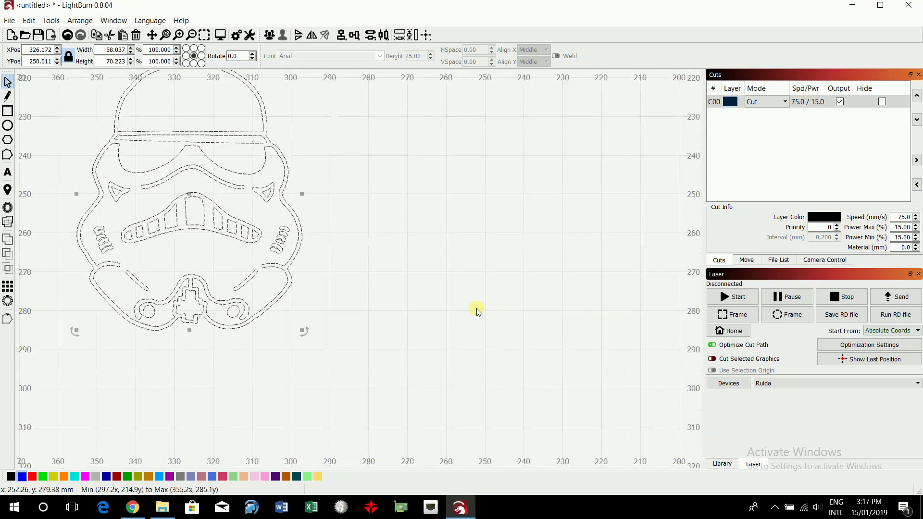
scroll(442, 308, "down", 4)
scroll(212, 210, "up", 3)
scroll(212, 210, "down", 3)
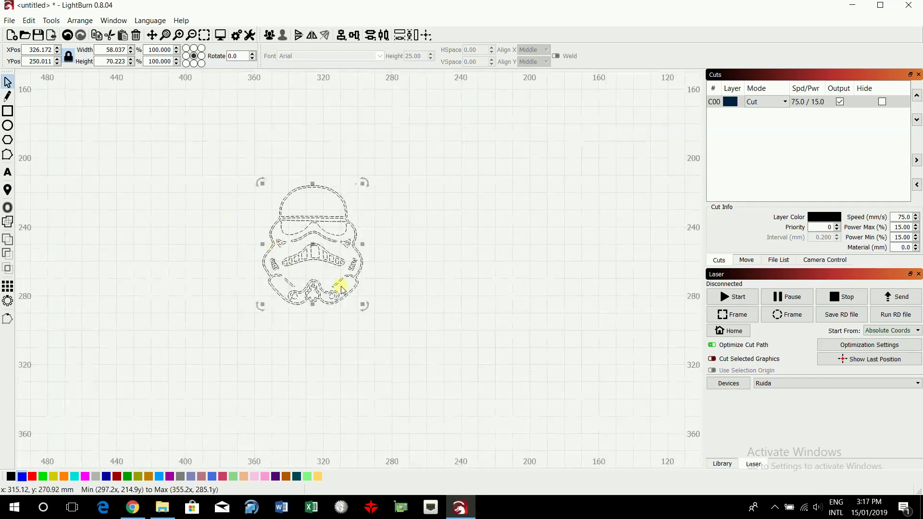
scroll(426, 290, "up", 3)
scroll(409, 283, "down", 3)
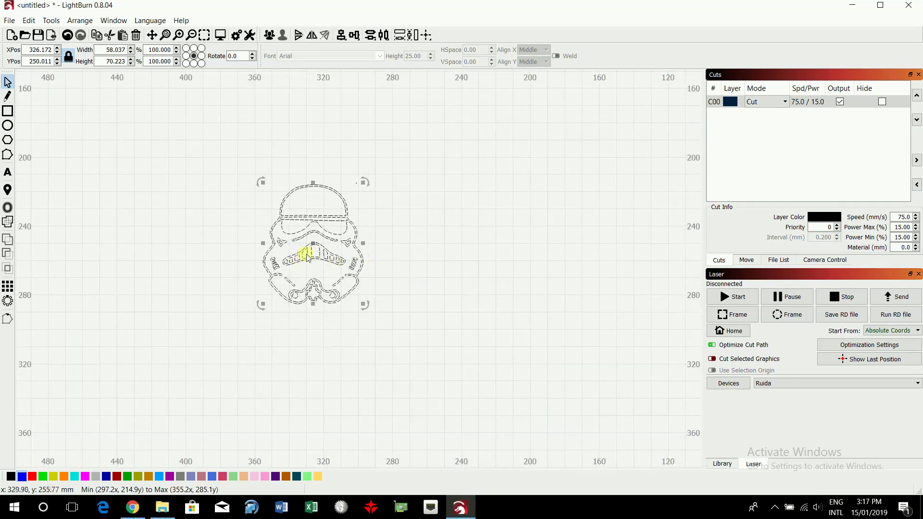
scroll(308, 257, "up", 3)
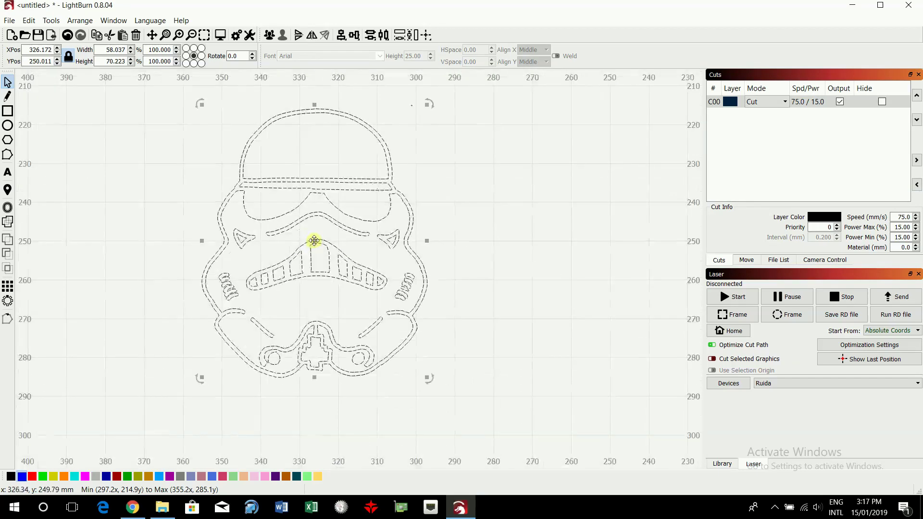
Step: Inspect the drawing's nodes and a small diagonal line segment in Edit Nodes mode
left_click(9, 156)
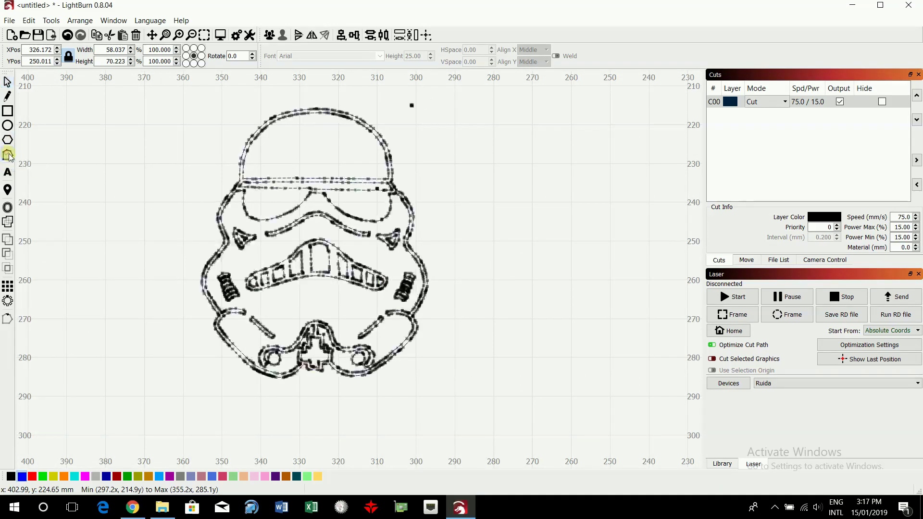
left_click(118, 173)
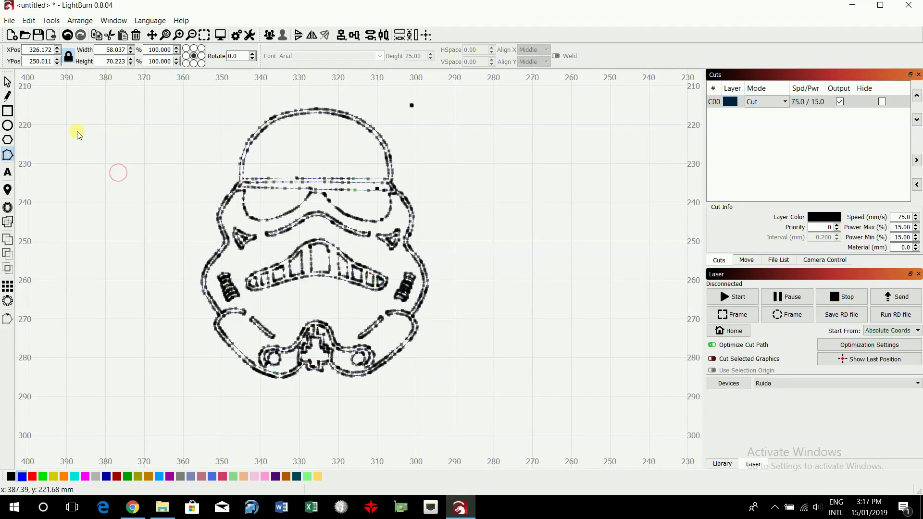
left_click(9, 83)
left_click(303, 249)
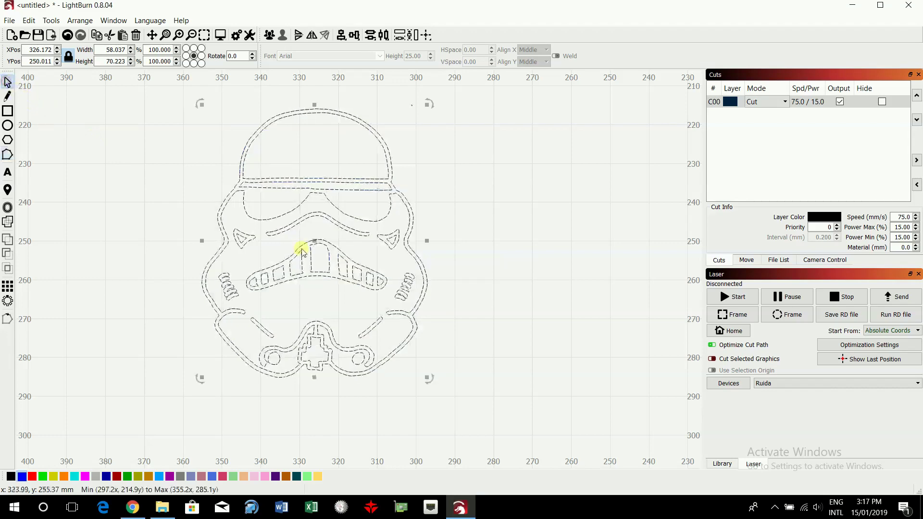
left_click(378, 328)
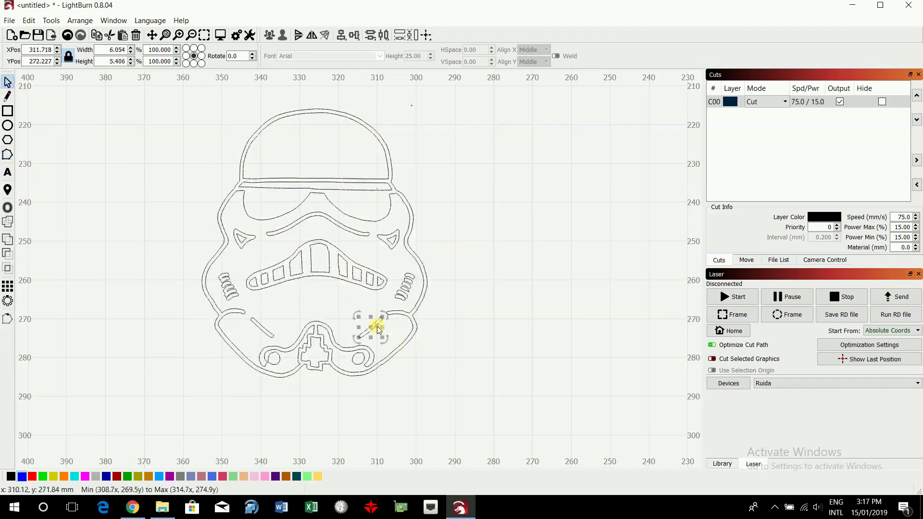
left_click(9, 158)
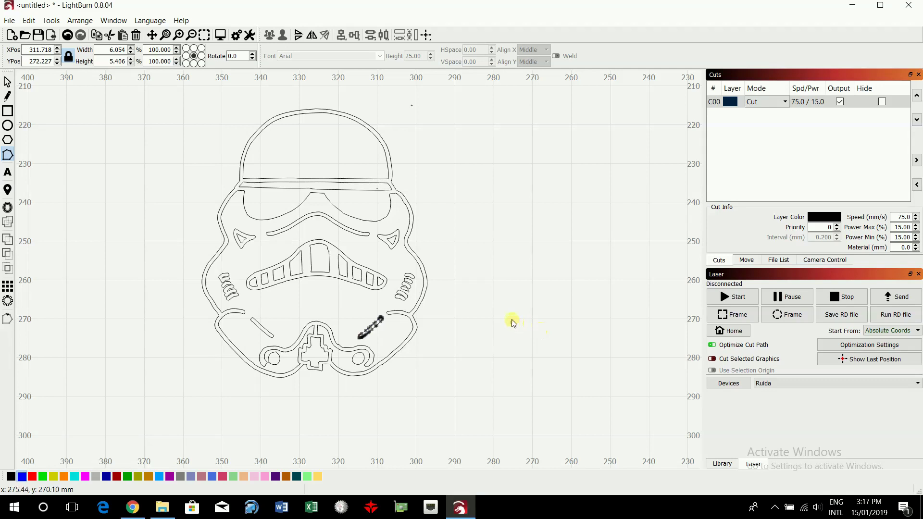
left_click(7, 83)
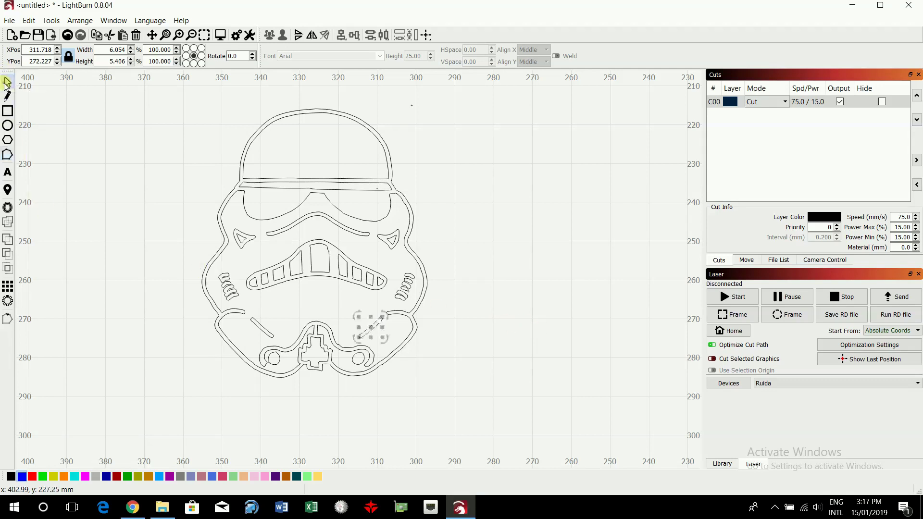
left_click(511, 334)
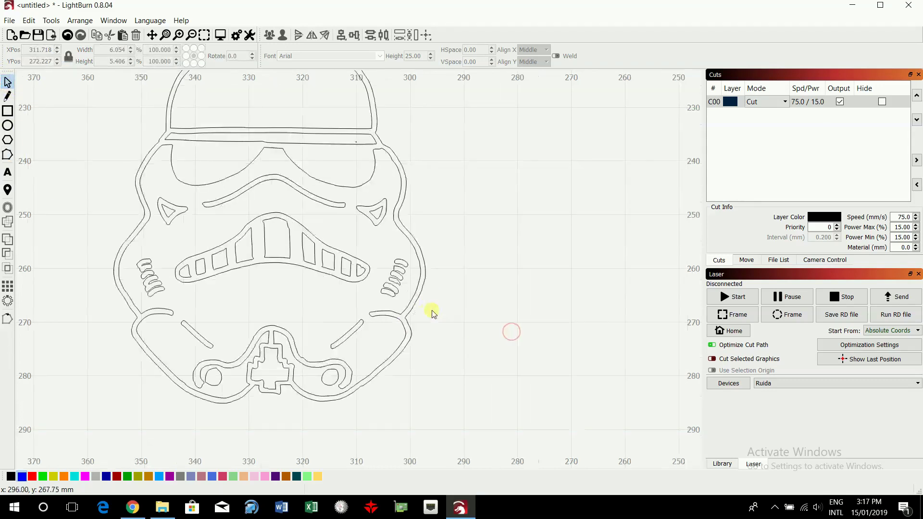
scroll(432, 313, "up", 2)
scroll(432, 314, "up", 1)
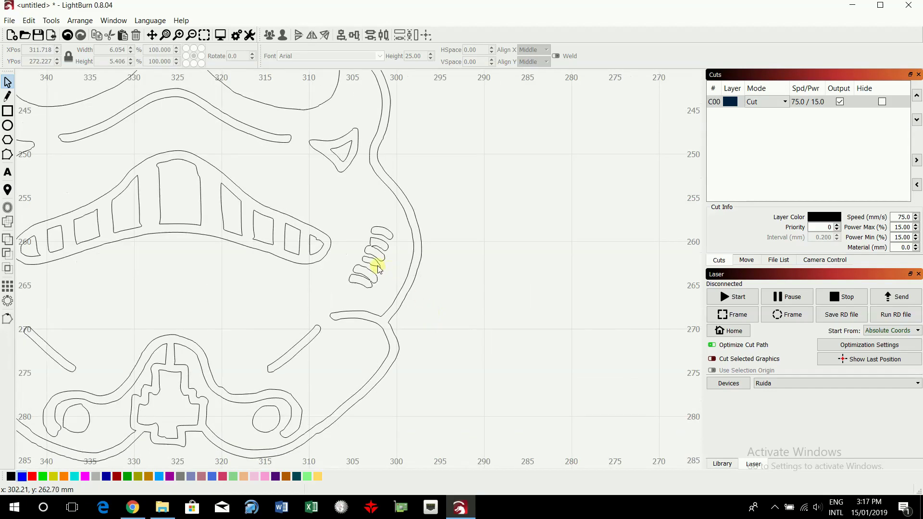
scroll(432, 269, "up", 1)
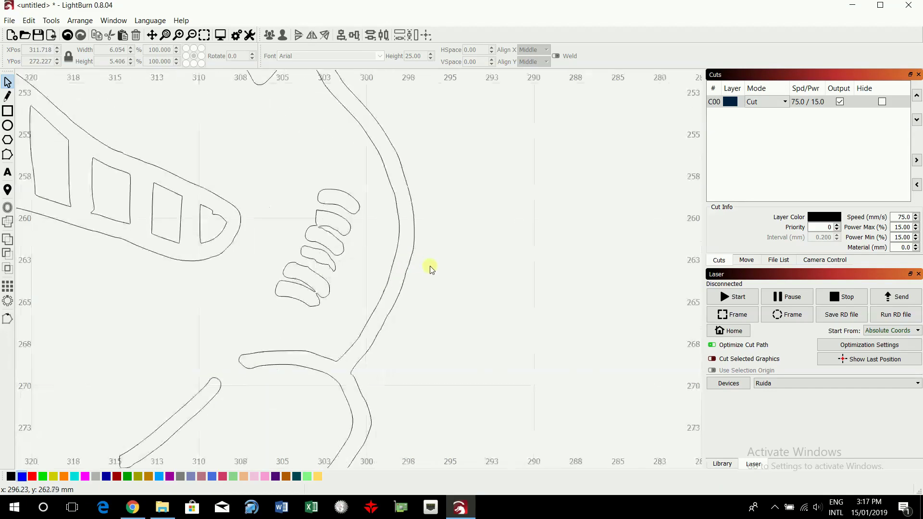
scroll(343, 235, "up", 1)
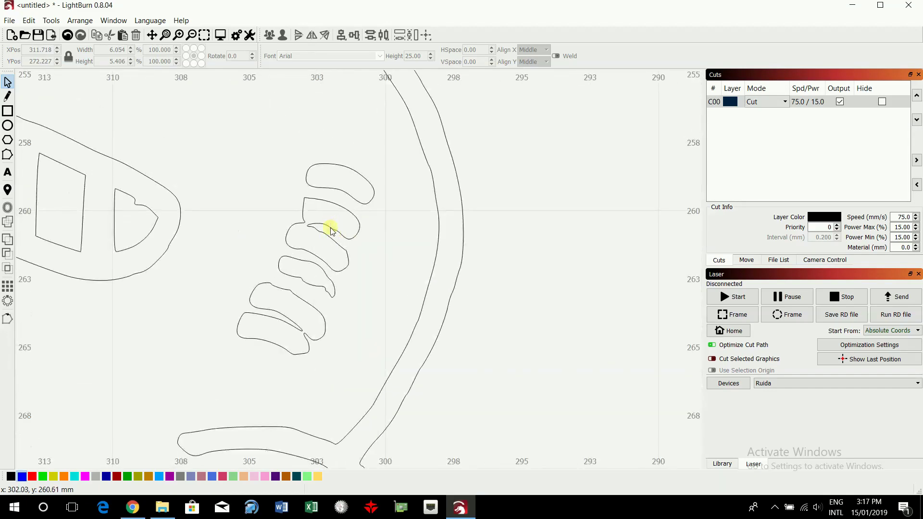
Step: Delete the stray segments from the second ear groove's path in Edit Nodes mode
left_click(331, 233)
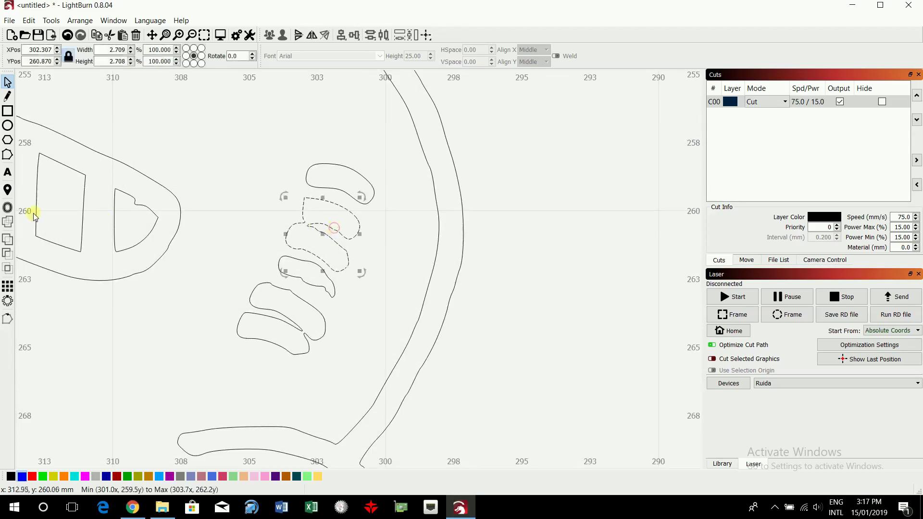
left_click(7, 154)
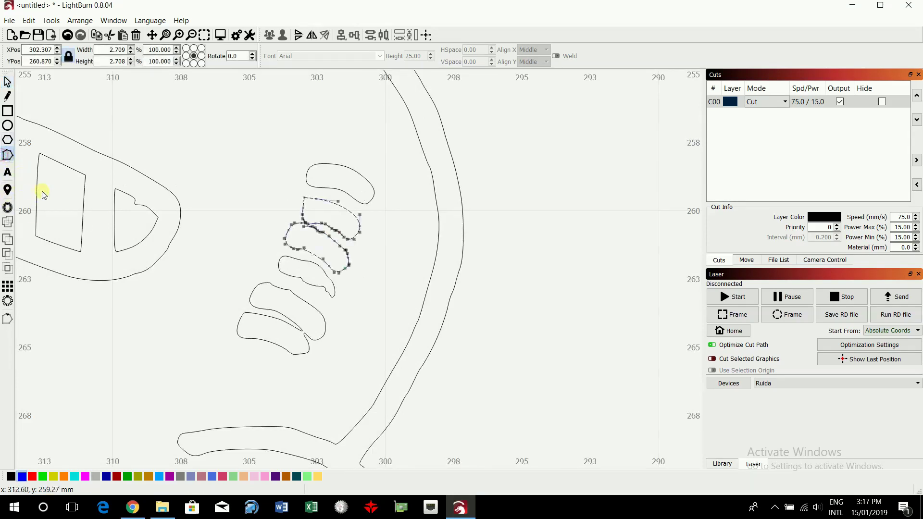
scroll(328, 228, "up", 2)
scroll(318, 234, "up", 1)
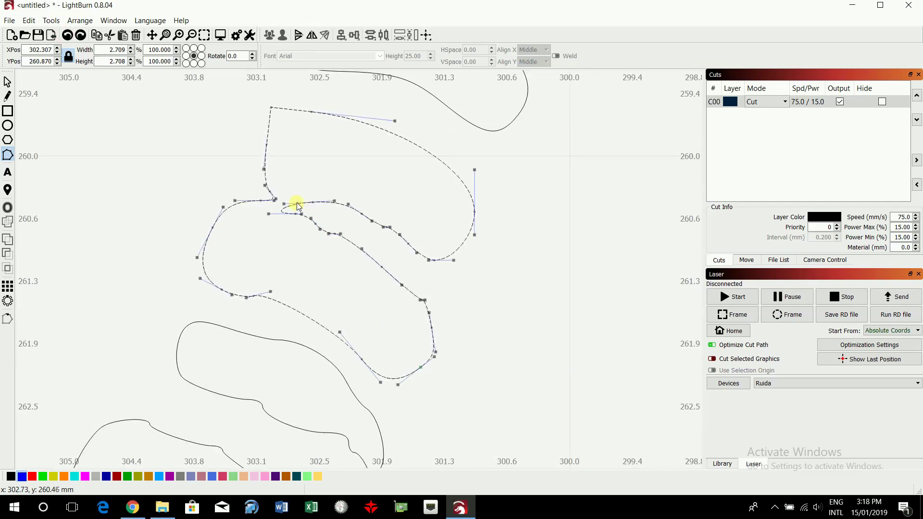
key("d")
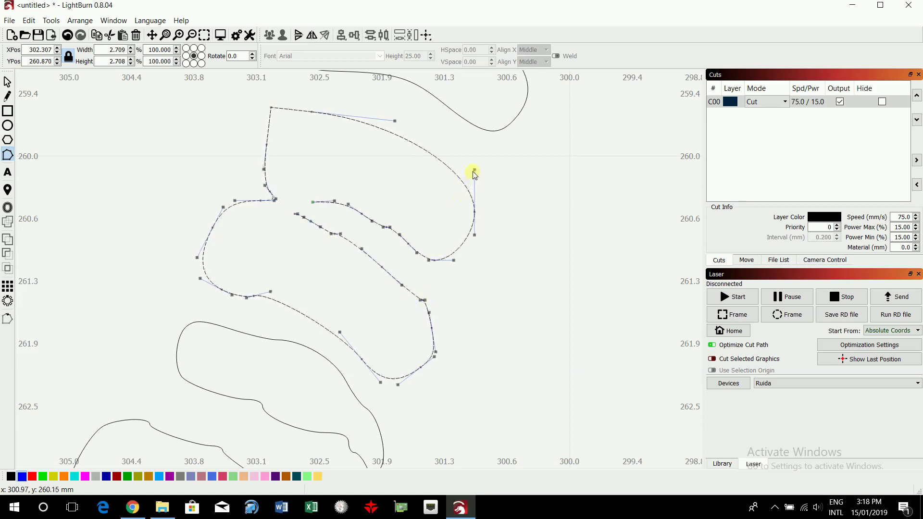
mouse_move(474, 171)
left_mouse_down()
mouse_move(459, 183)
mouse_move(474, 172)
left_mouse_up()
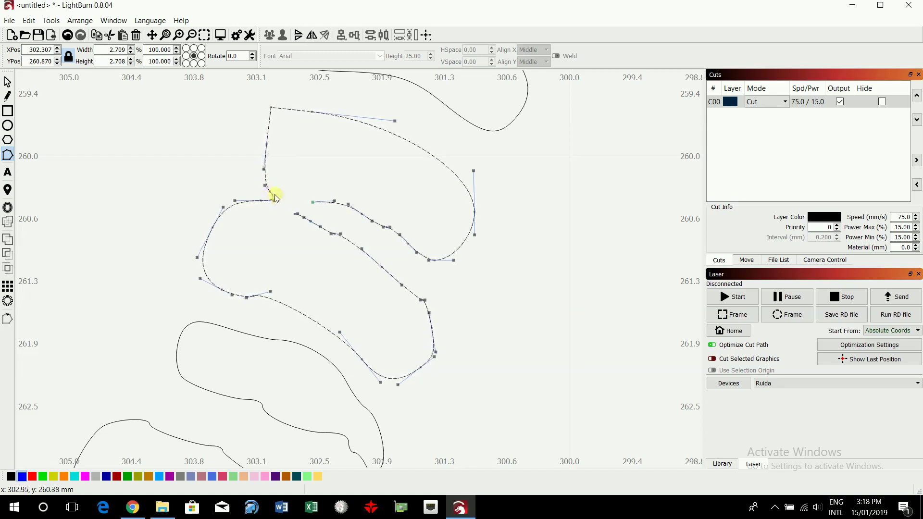
scroll(277, 197, "up", 3)
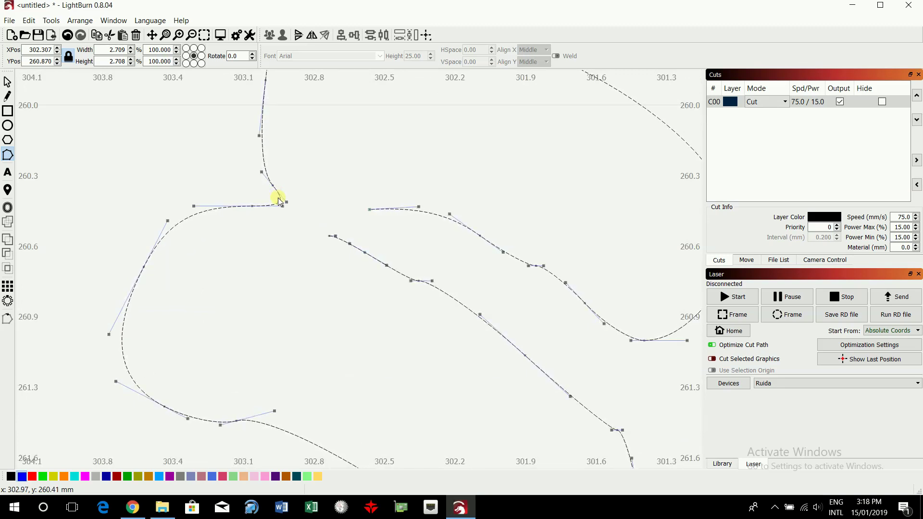
key("d")
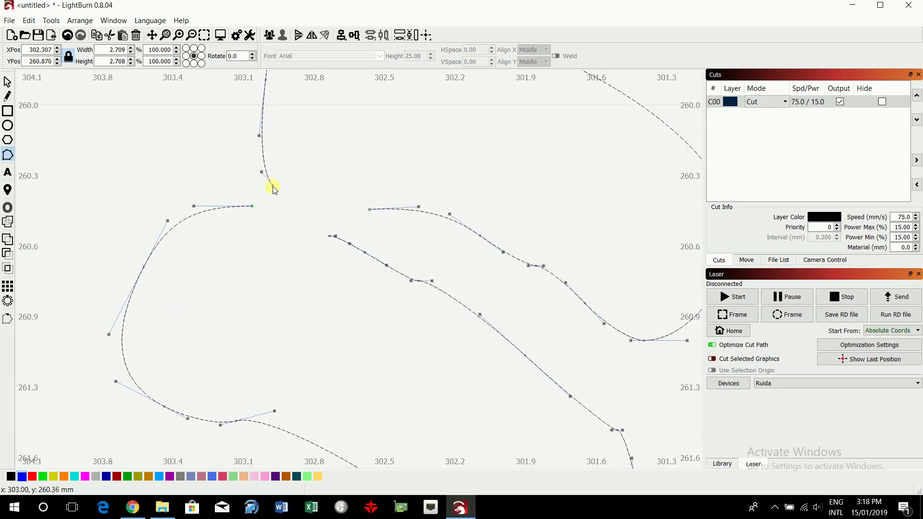
Step: Join the groove's loose end nodes and nudge the joined node to smooth the outline
left_click_drag(273, 186, 369, 209)
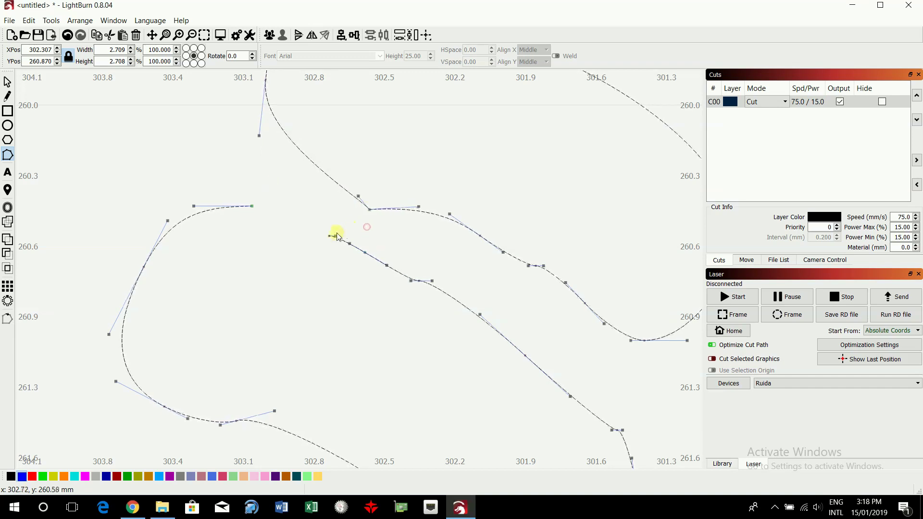
left_click_drag(330, 236, 253, 211)
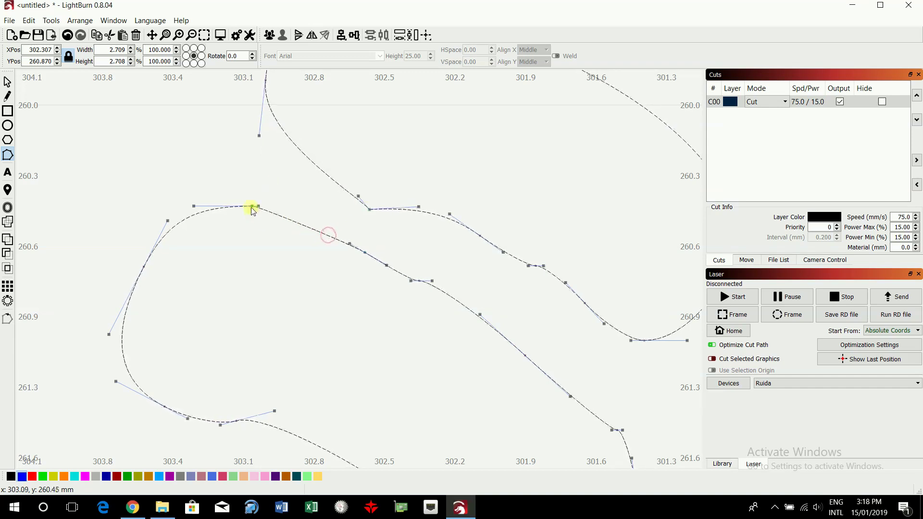
left_click(276, 269)
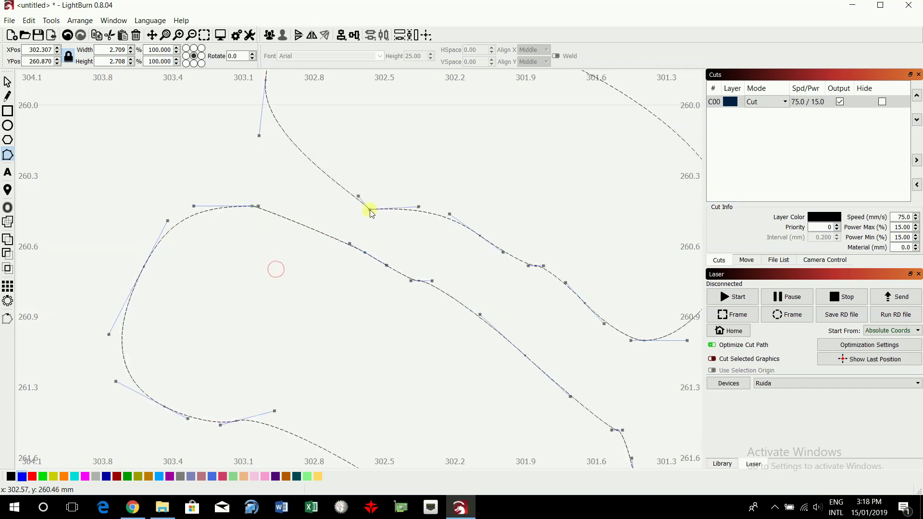
left_click_drag(370, 211, 403, 221)
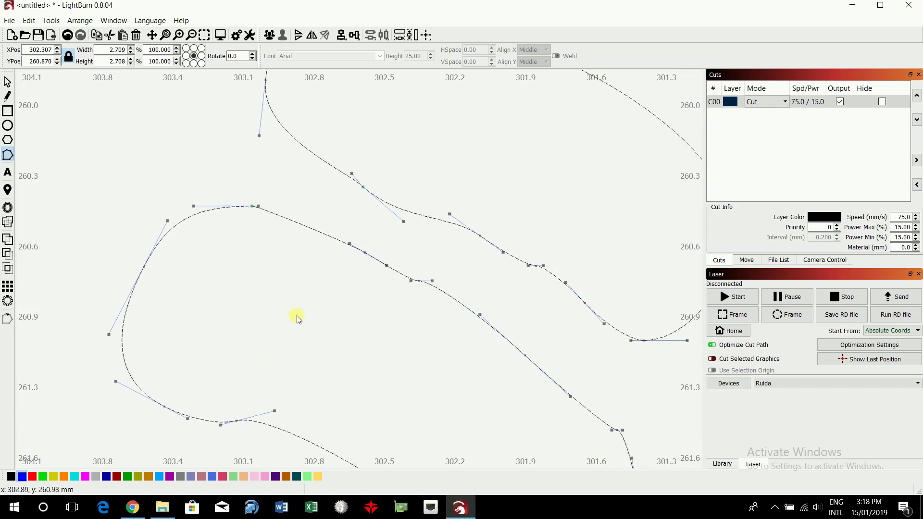
scroll(295, 318, "down", 5)
scroll(293, 321, "down", 4)
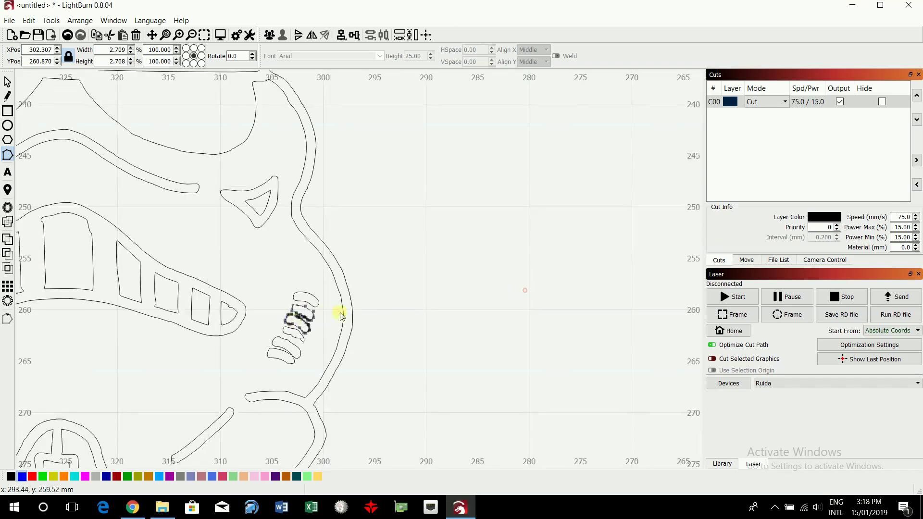
Step: Shift and slightly rotate the lowest right-side ear groove to about 2.507 x 1.636 mm, in line with the others
scroll(241, 321, "down", 8)
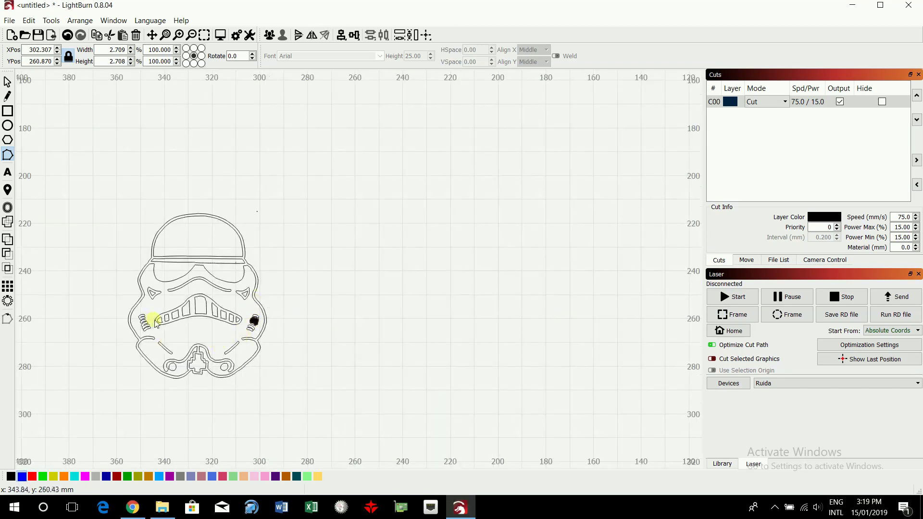
scroll(155, 321, "up", 8)
scroll(414, 396, "down", 3)
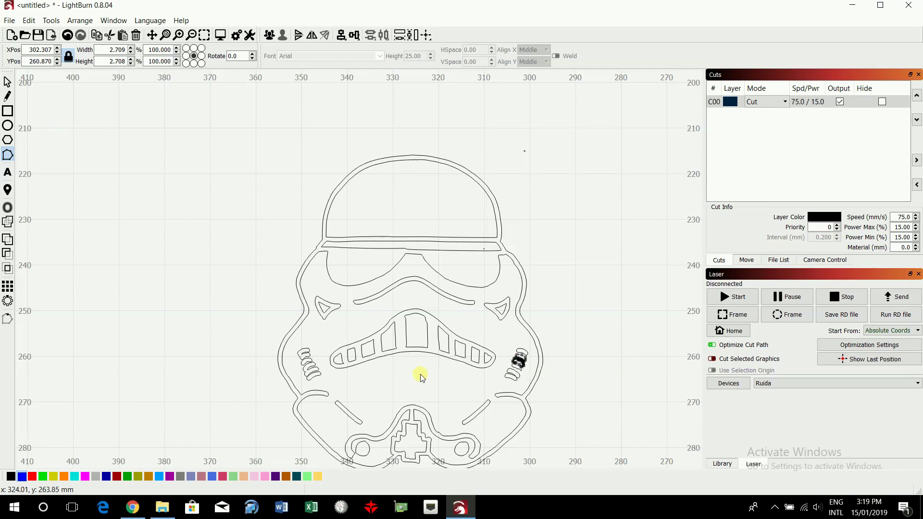
scroll(421, 378, "down", 2)
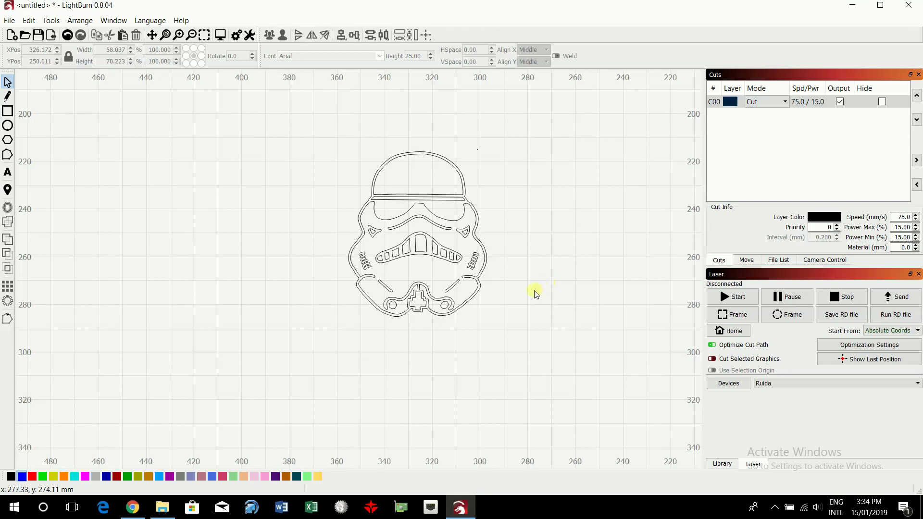
scroll(492, 284, "up", 6)
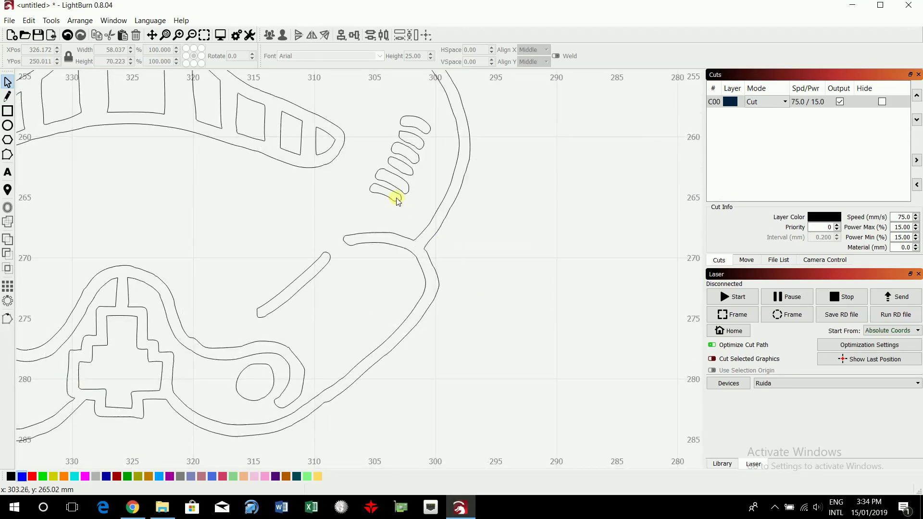
left_click(396, 201)
scroll(397, 200, "up", 3)
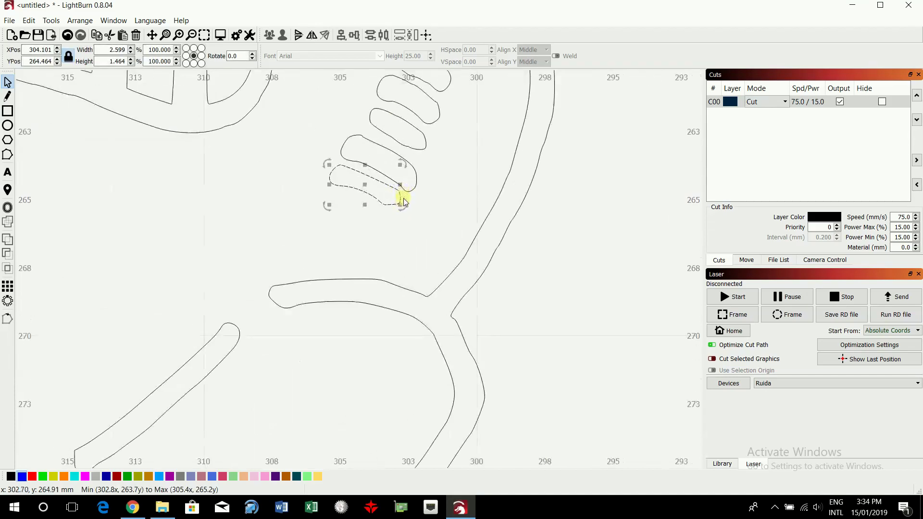
mouse_move(361, 185)
left_mouse_down()
mouse_move(373, 173)
mouse_move(368, 185)
left_mouse_up()
left_click_drag(408, 207, 369, 197)
left_click(626, 285)
scroll(627, 284, "down", 6)
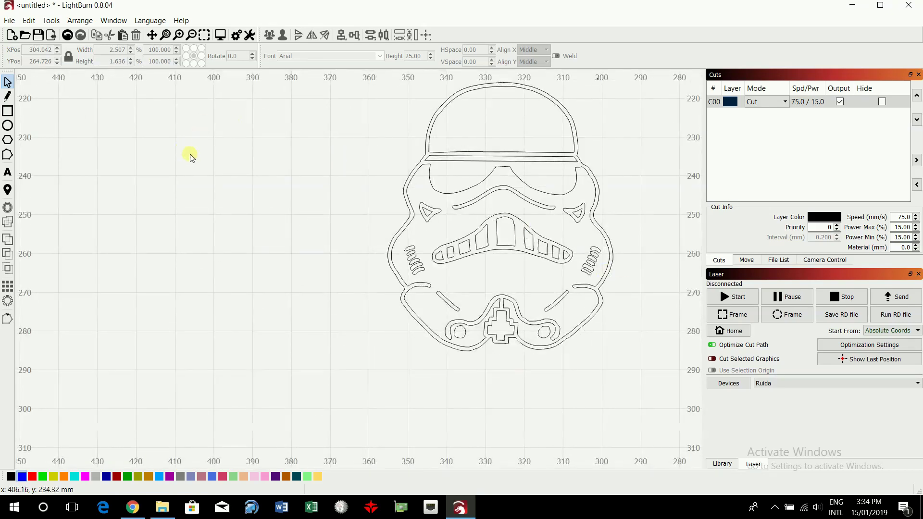
Step: Save As 'stormtrooper master' in the Badge > Stormtrooper folder
left_click(9, 23)
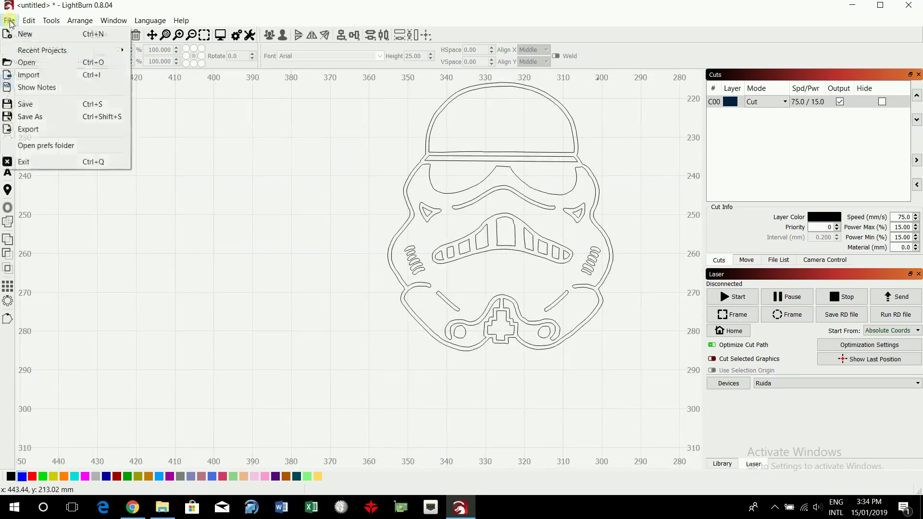
left_click(32, 119)
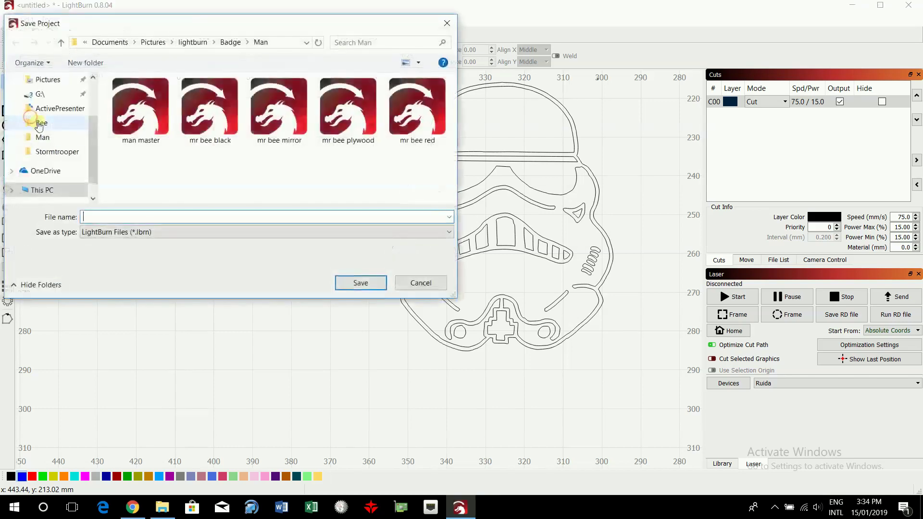
left_click(230, 42)
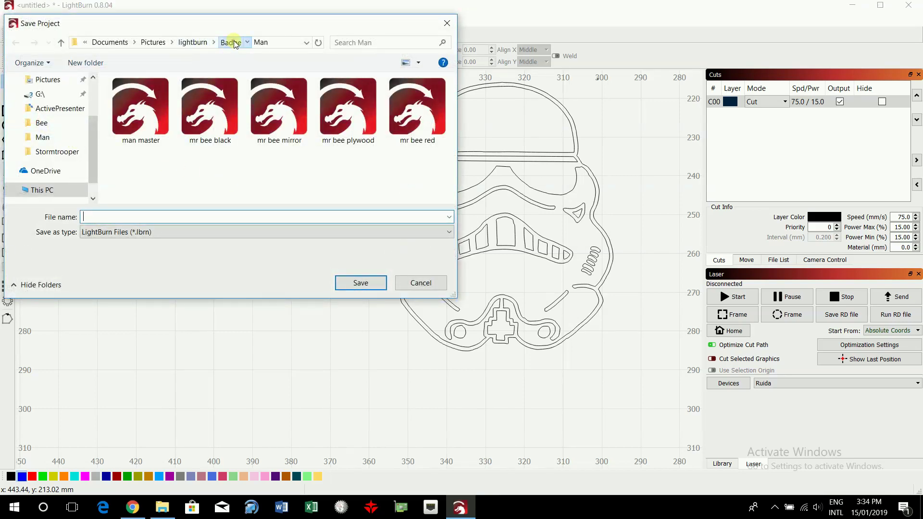
double_click(357, 113)
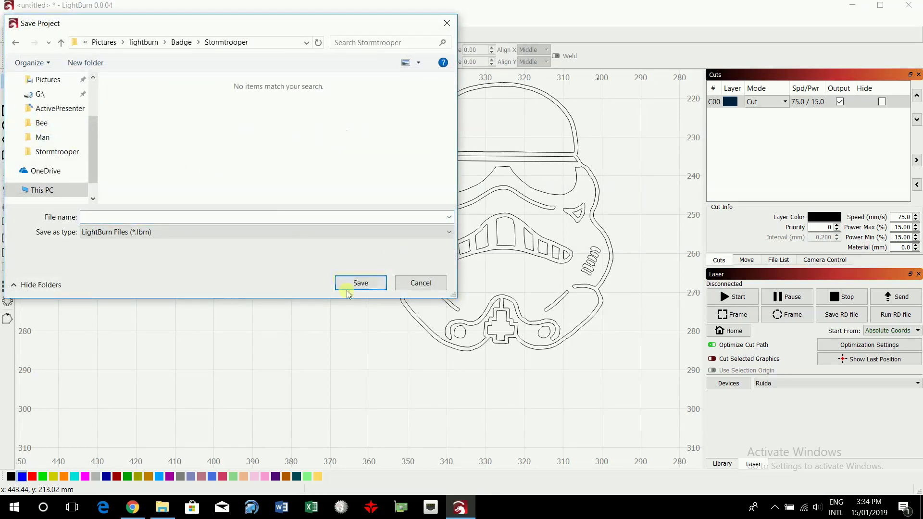
left_click(190, 215)
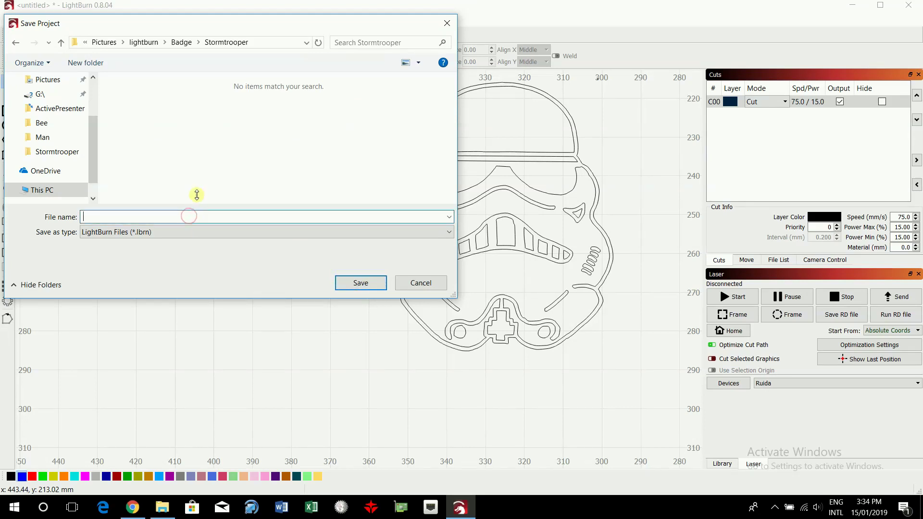
type("stormtroop")
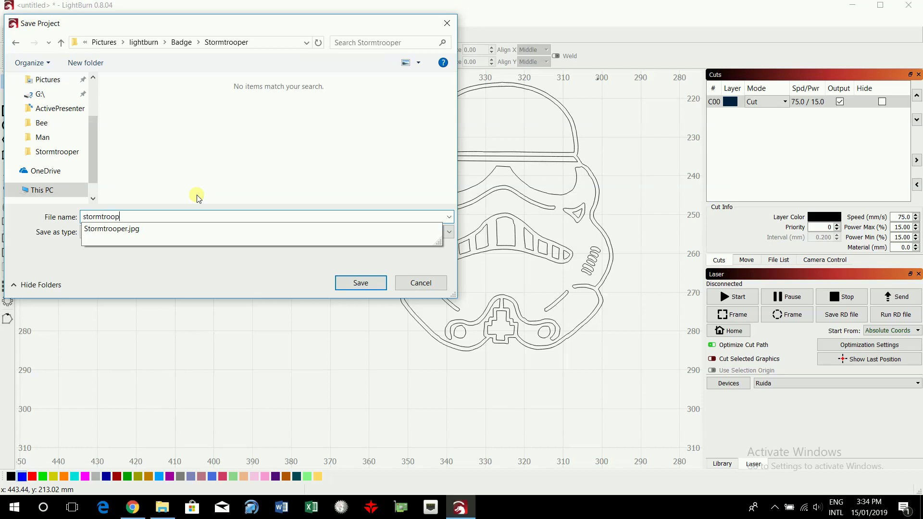
type("er master")
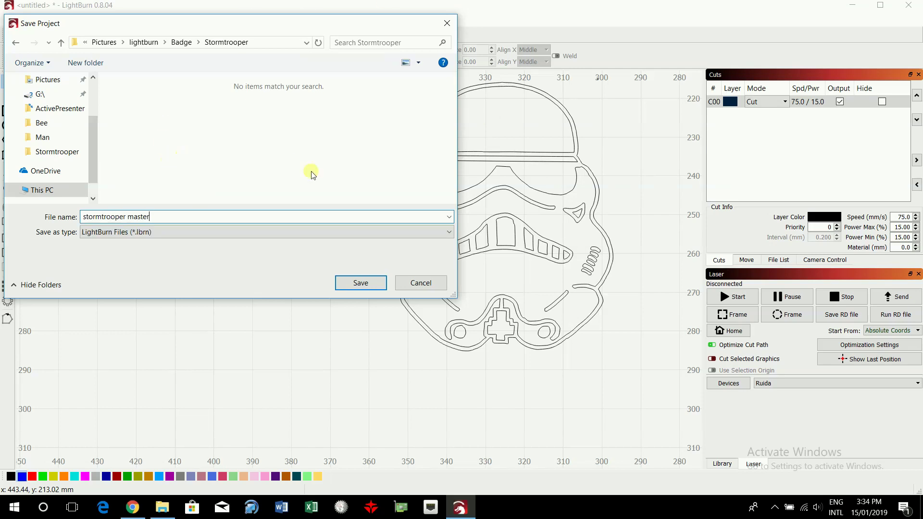
left_click(361, 283)
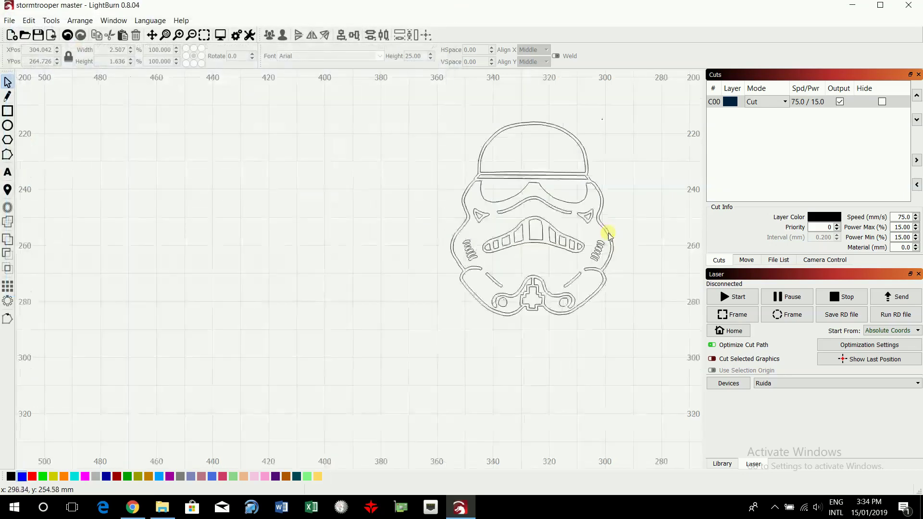
scroll(608, 234, "down", 3)
Step: Paste a copy of the helmet at lower right and move it onto new blue Scan layer C01 (10.0/40.0)
scroll(645, 291, "down", 2)
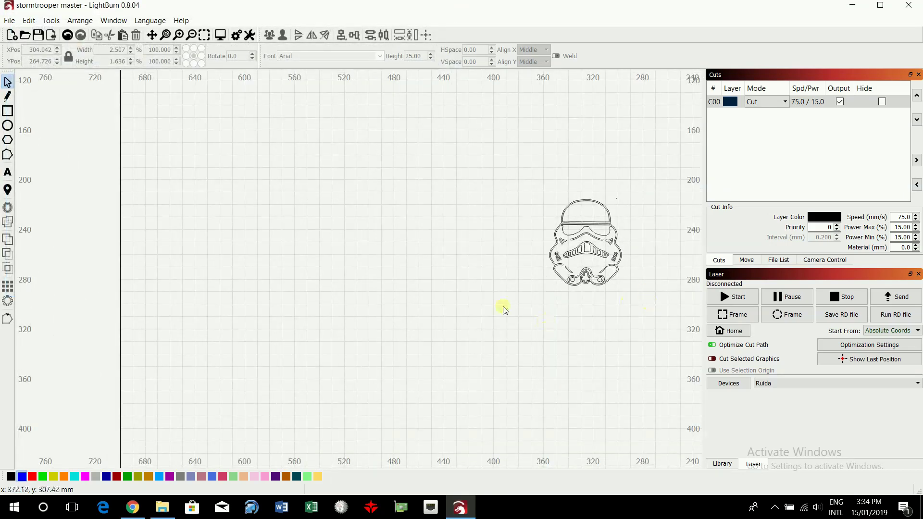
scroll(624, 316, "down", 3)
scroll(644, 310, "up", 3)
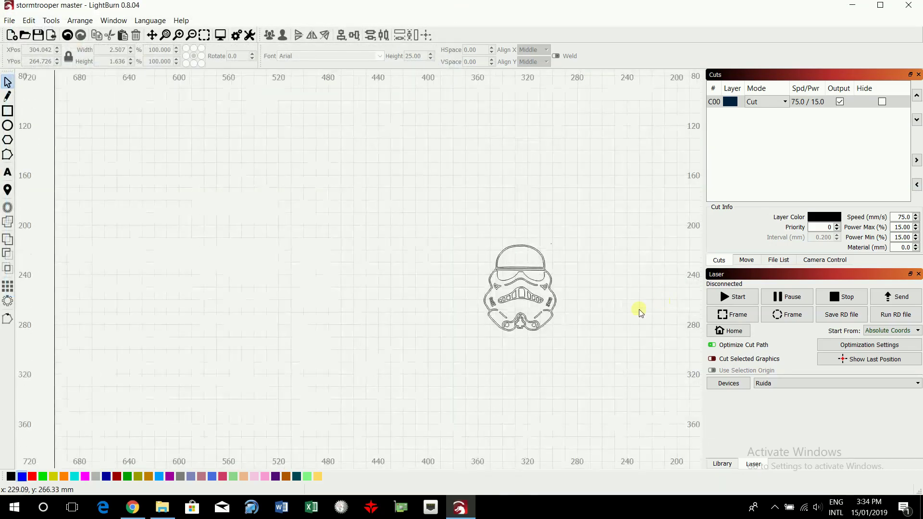
scroll(640, 313, "up", 2)
left_click_drag(326, 143, 568, 423)
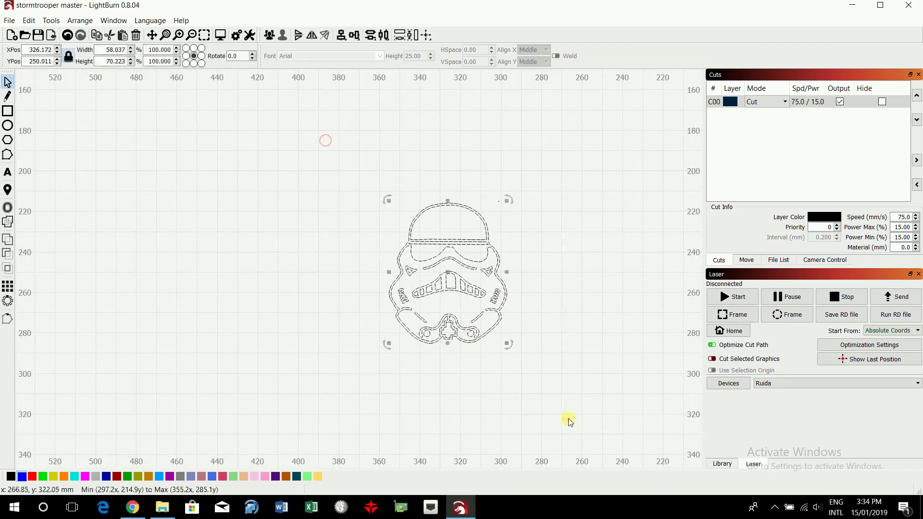
key("ctrl+c")
key("ctrl+v")
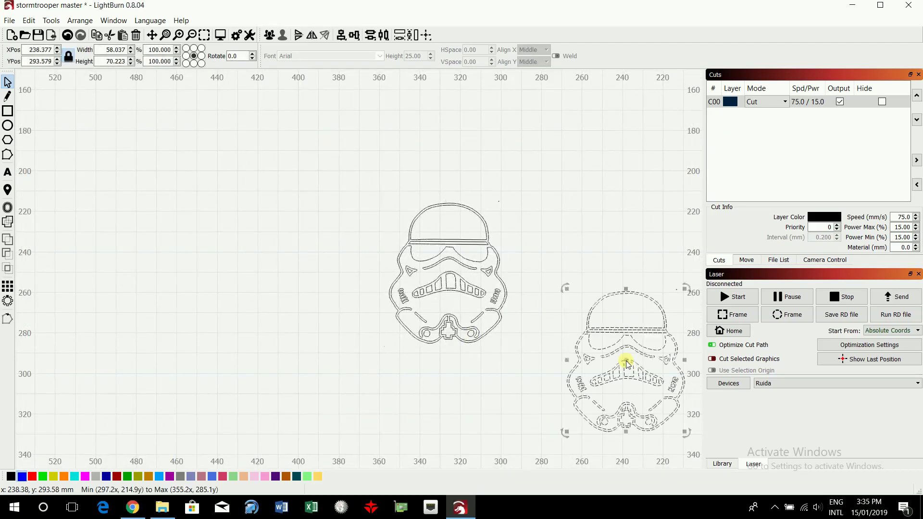
left_click(626, 235)
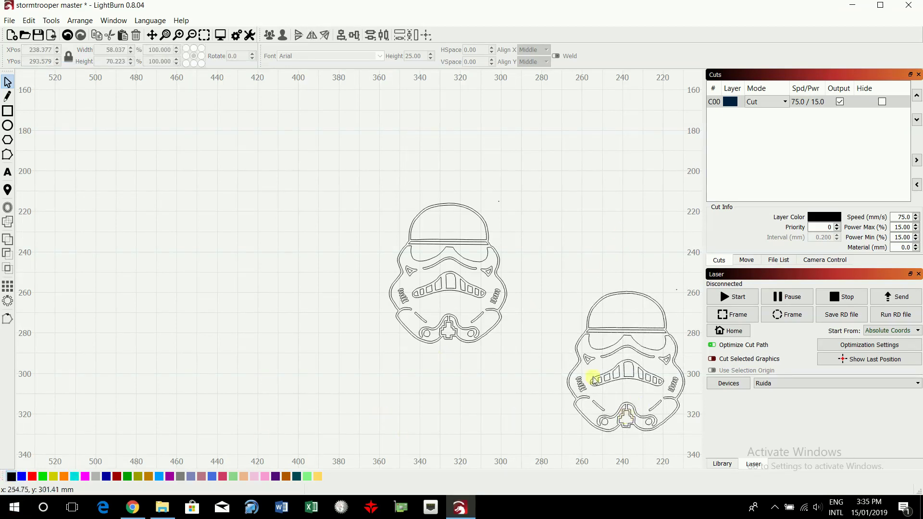
left_click_drag(562, 278, 693, 445)
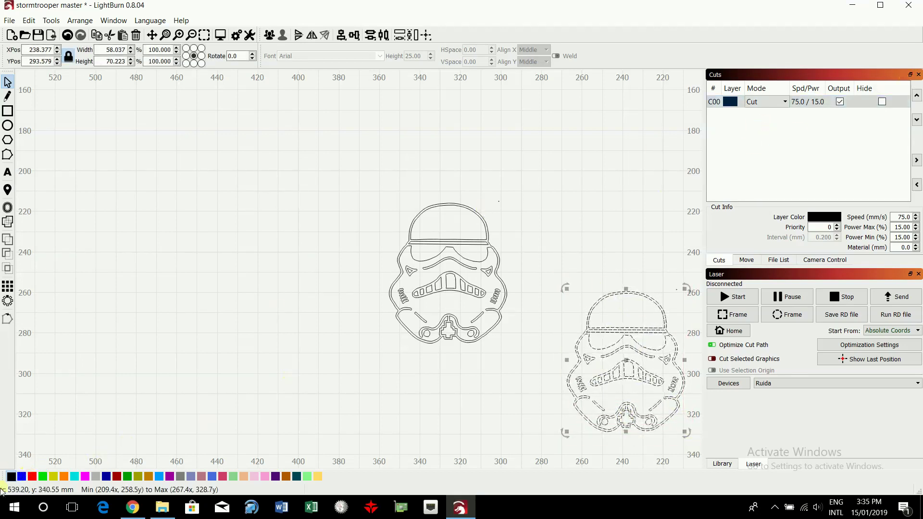
left_click(22, 476)
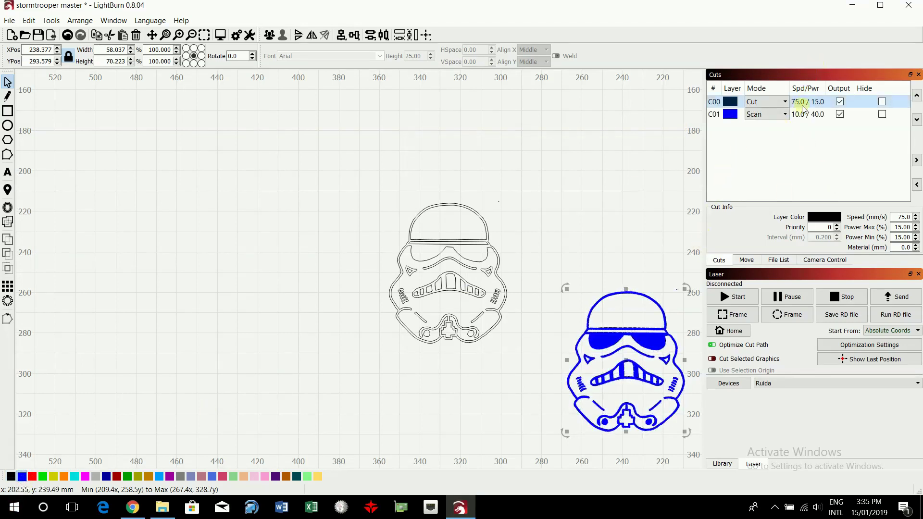
left_click(788, 115)
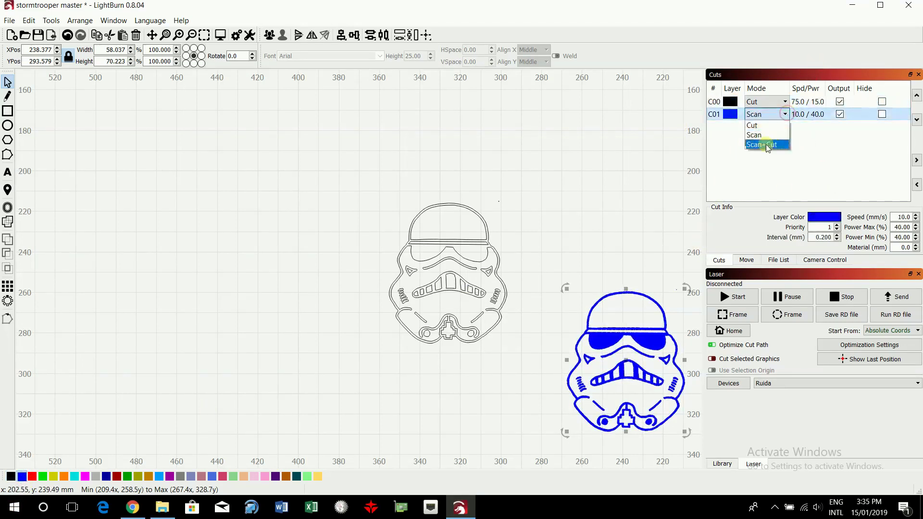
left_click(758, 127)
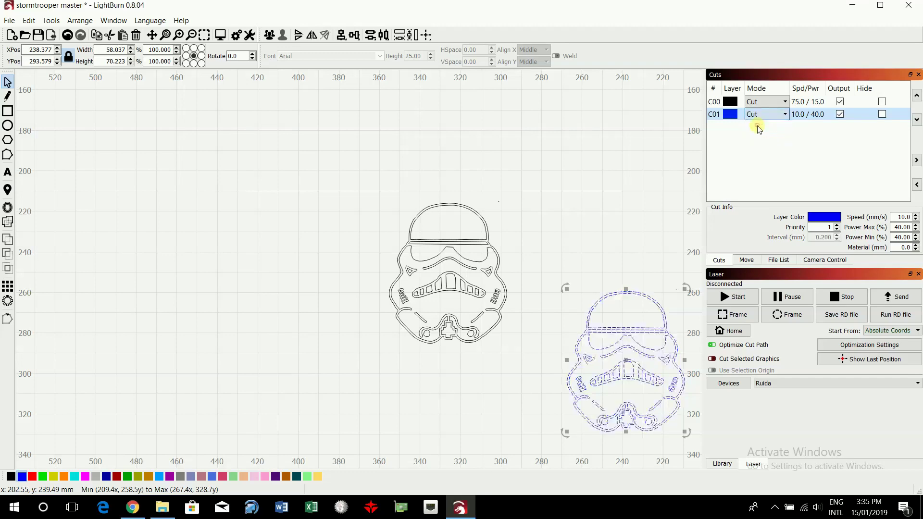
left_click(219, 34)
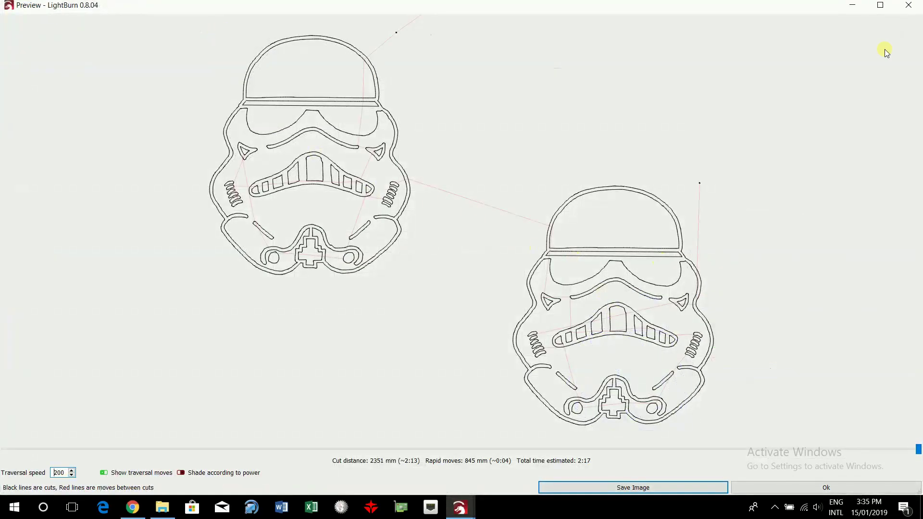
left_click(909, 5)
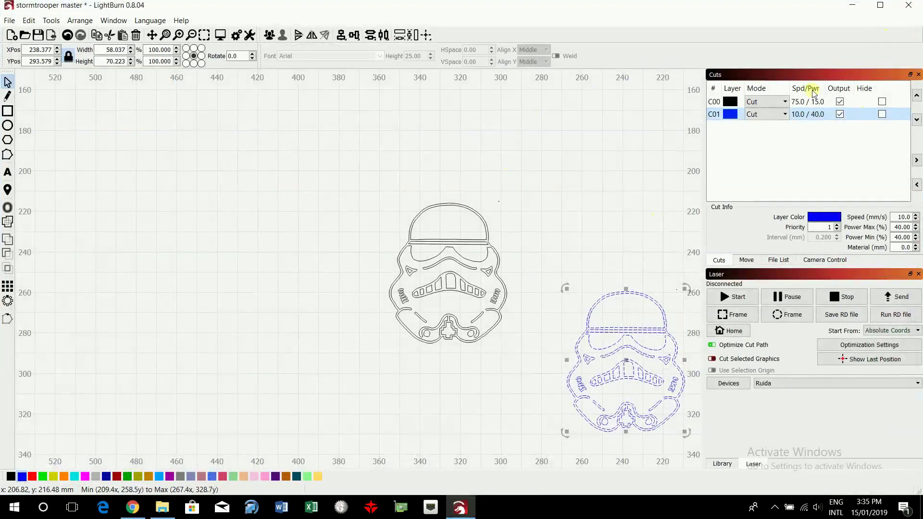
left_click(786, 114)
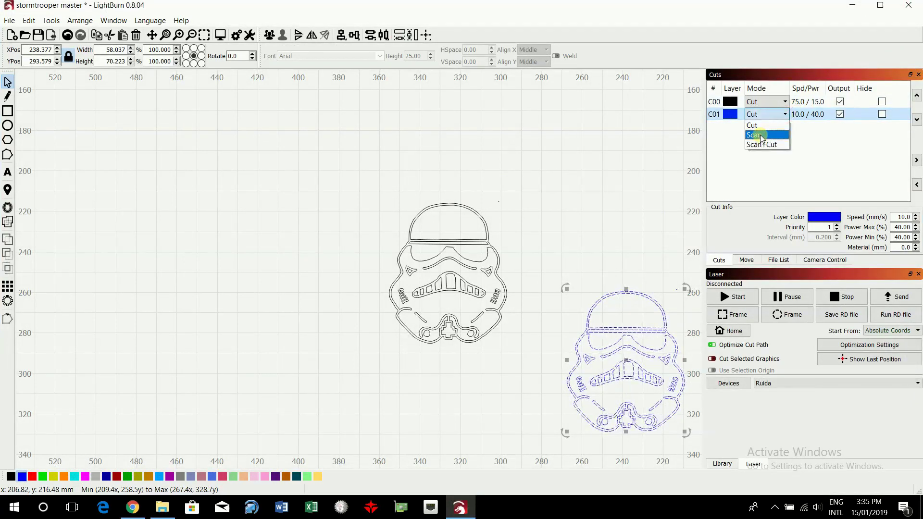
left_click(763, 136)
left_click(221, 34)
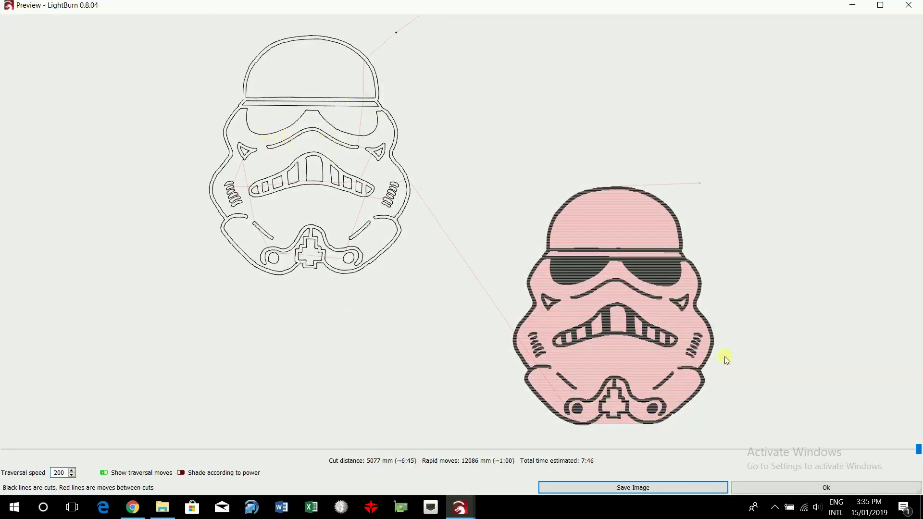
left_click(909, 5)
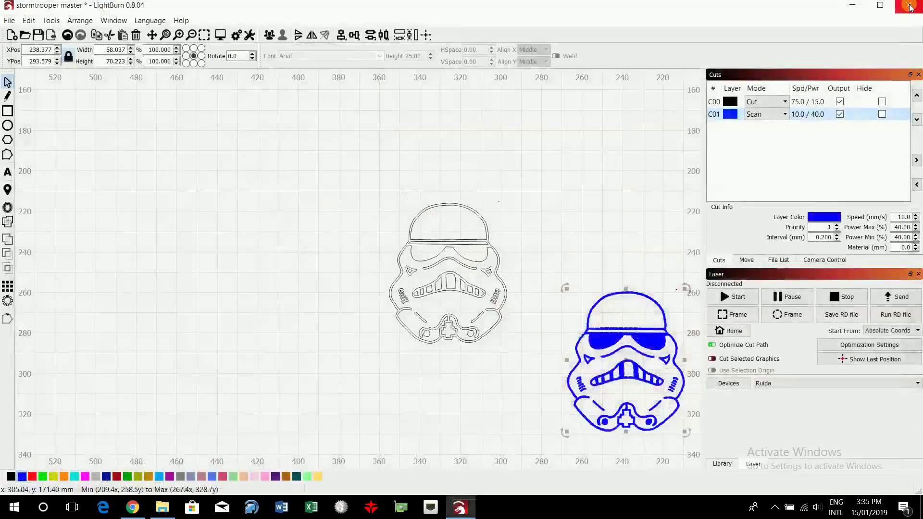
scroll(634, 331, "down", 2)
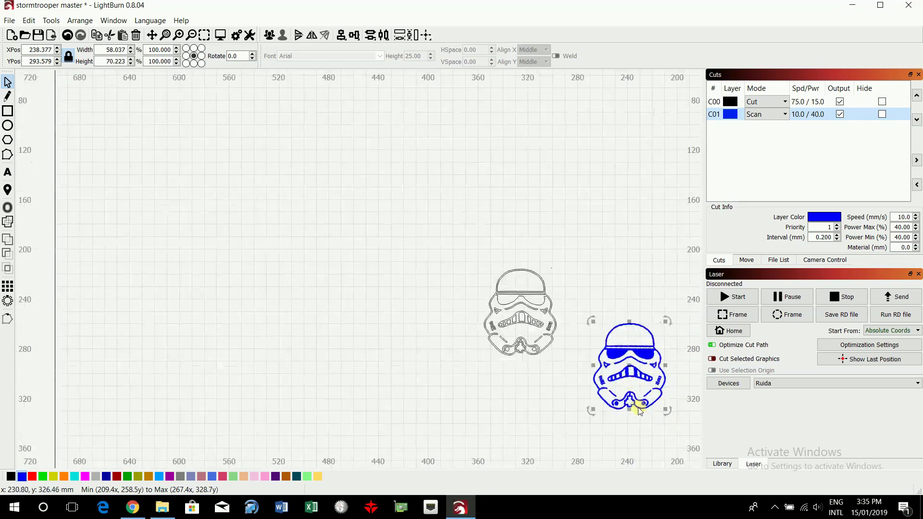
Step: Nudge the blue helmet up and paste a copy of the black helmet to the left
left_click_drag(567, 298, 678, 439)
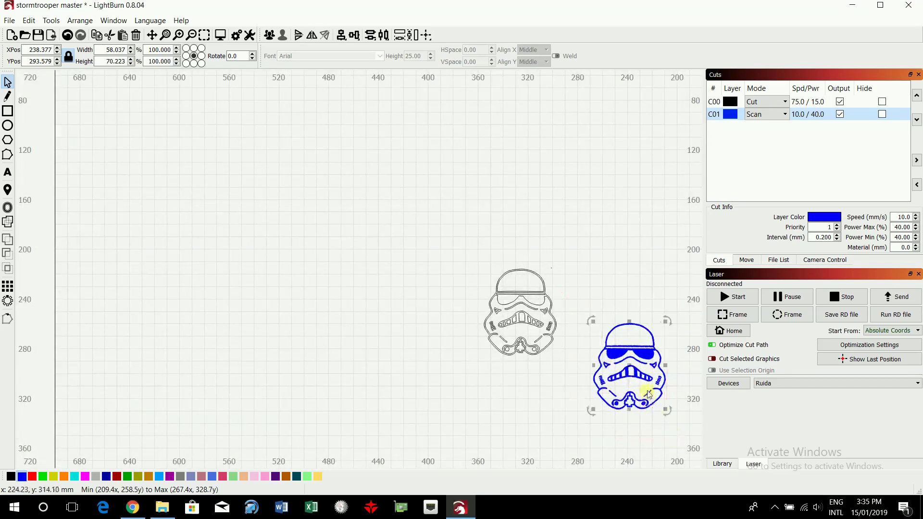
left_click_drag(631, 366, 622, 312)
left_click(585, 410)
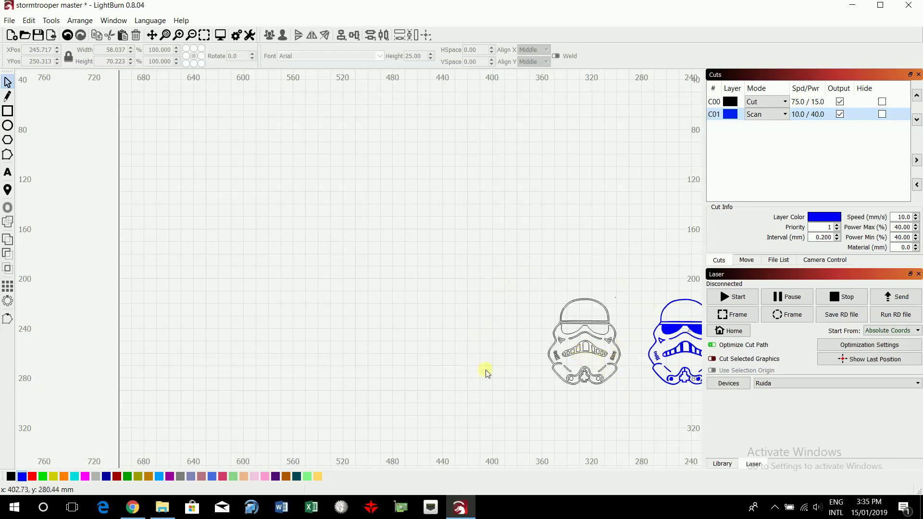
left_click_drag(506, 266, 641, 411)
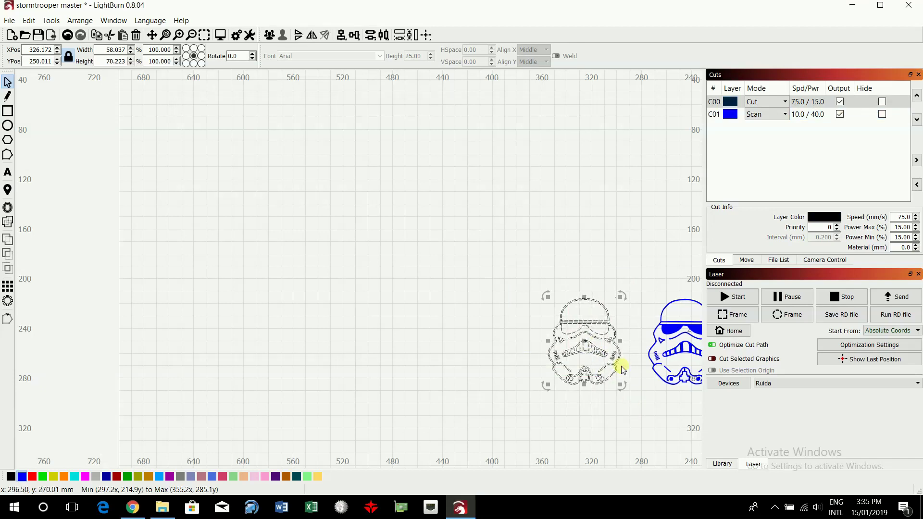
key("ctrl+v")
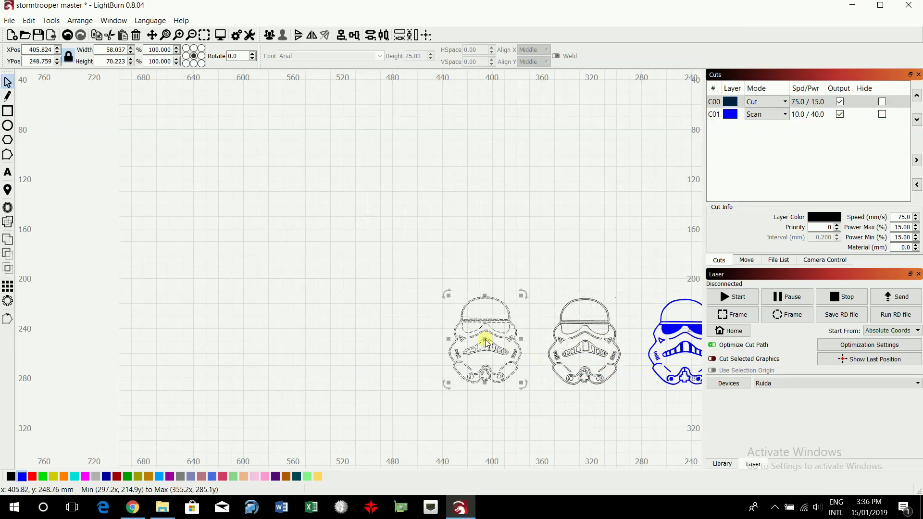
left_click(517, 247)
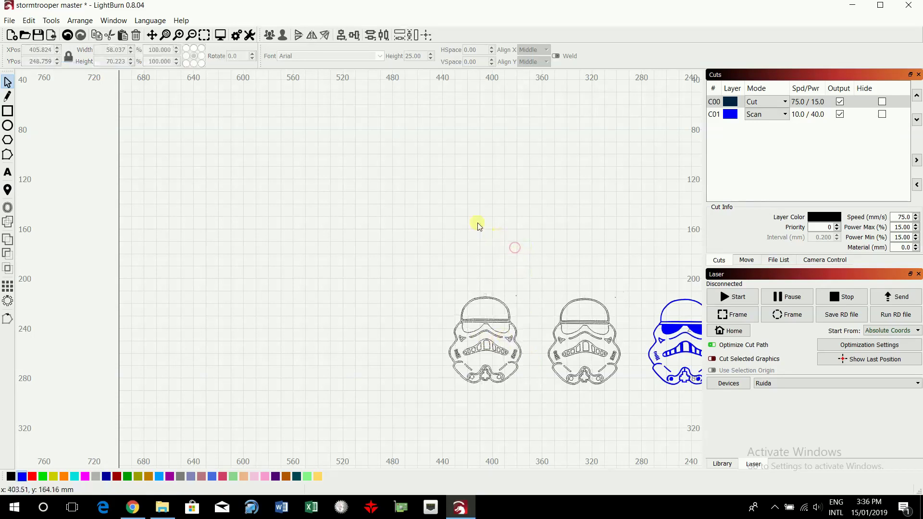
scroll(514, 361, "up", 5)
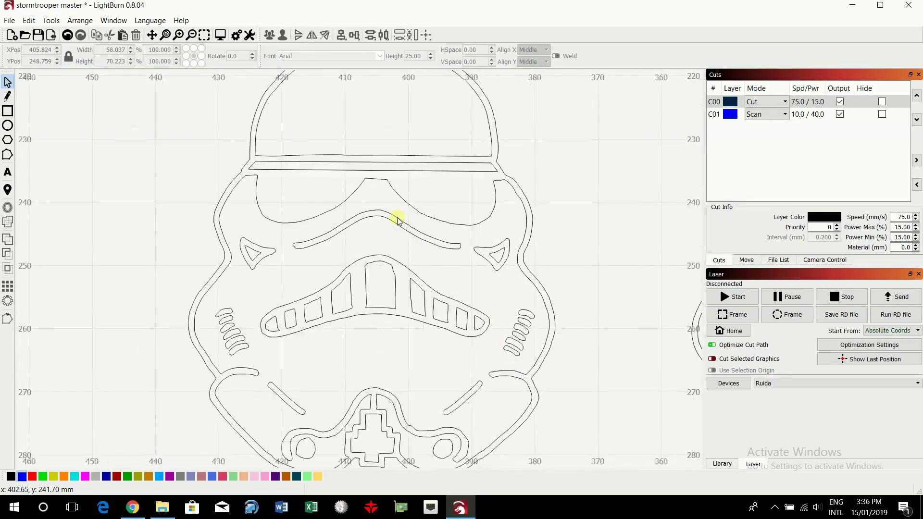
Step: Delete the copy's interior details, leaving the outer silhouette, and move it further left
left_click_drag(273, 138, 505, 469)
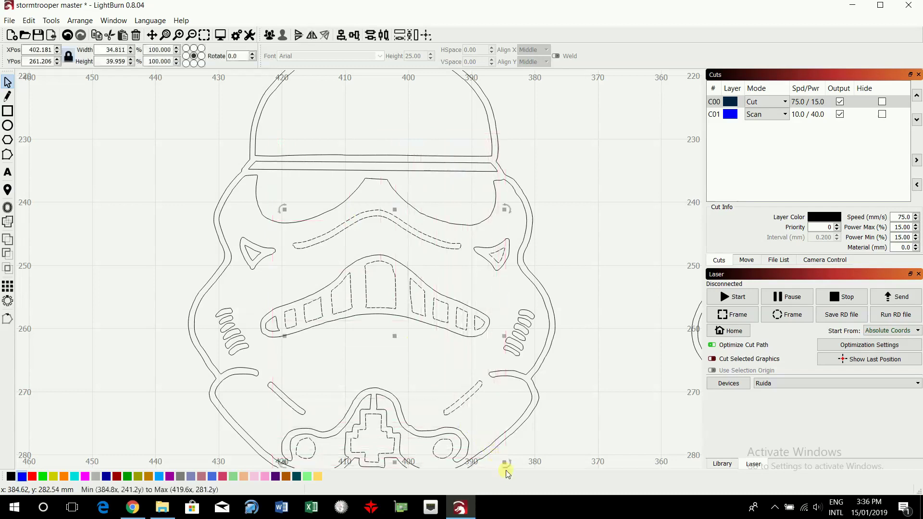
key("Delete")
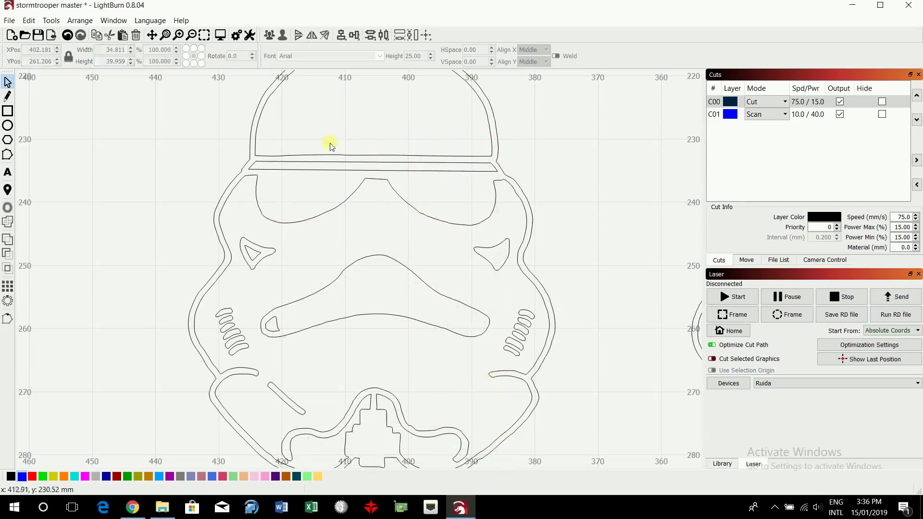
left_click_drag(179, 145, 610, 496)
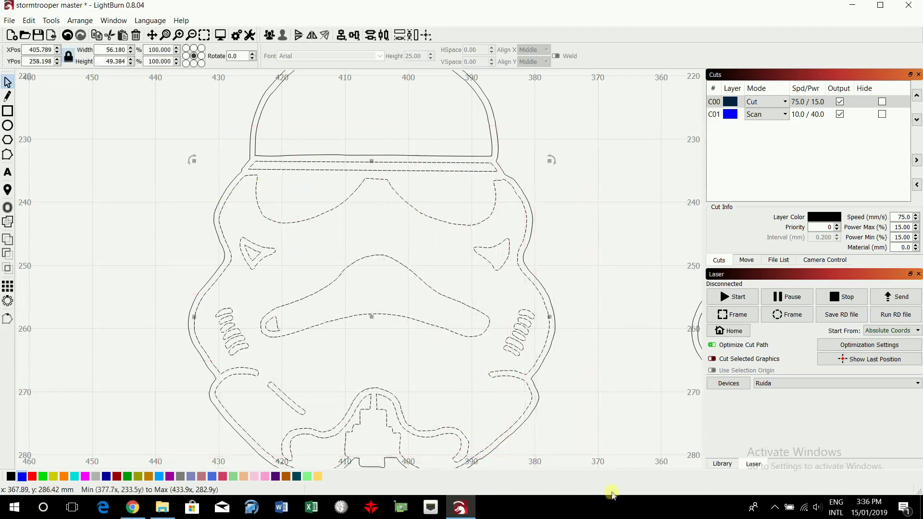
key("Delete")
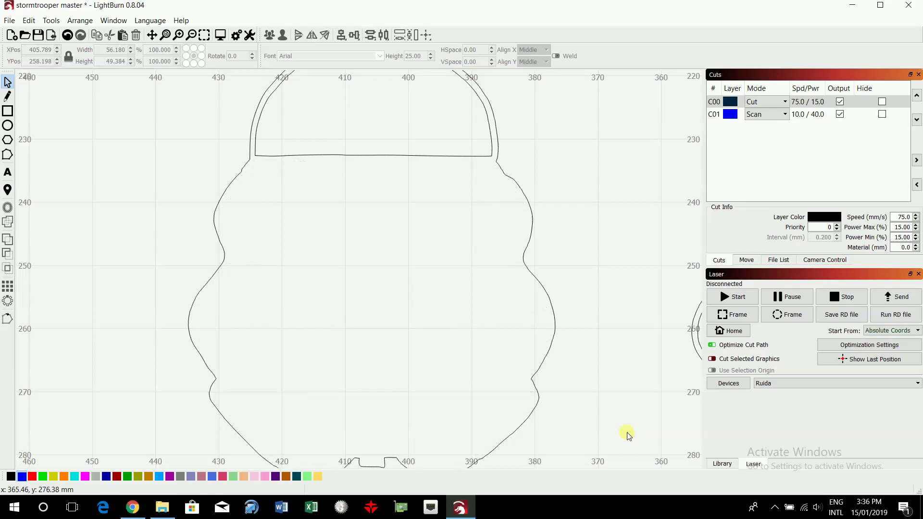
left_click(401, 156)
scroll(412, 186, "down", 5)
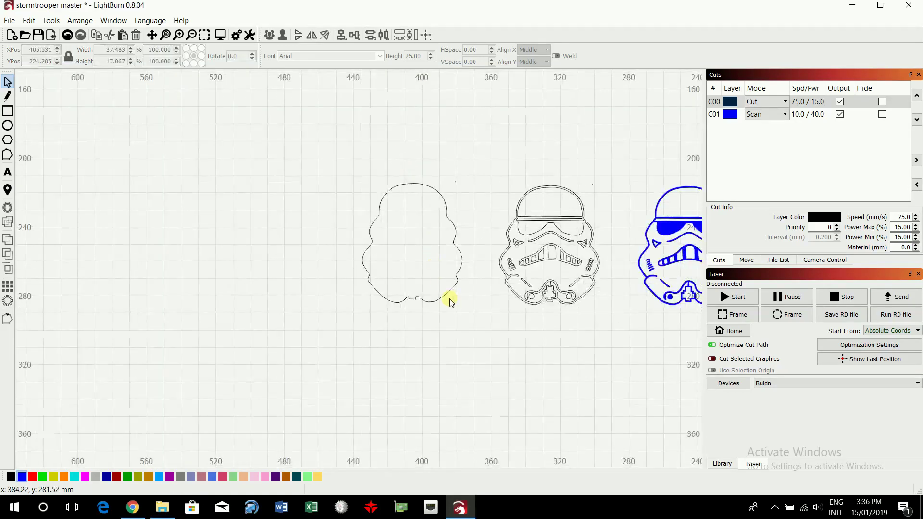
left_click(444, 298)
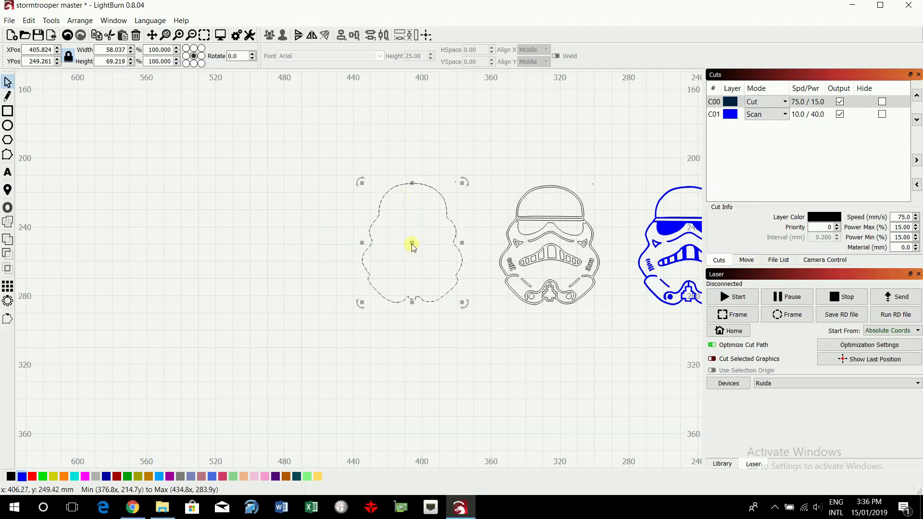
left_click_drag(412, 243, 222, 226)
left_click(356, 248)
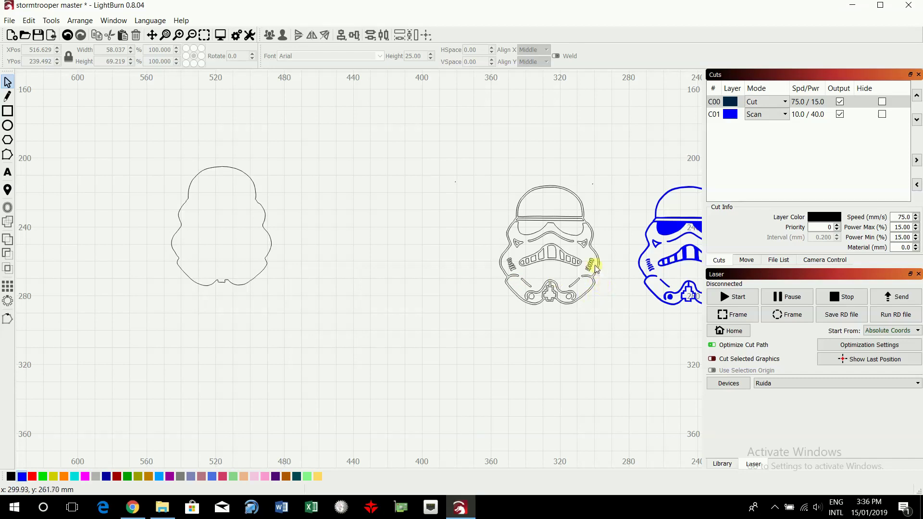
left_click(575, 222)
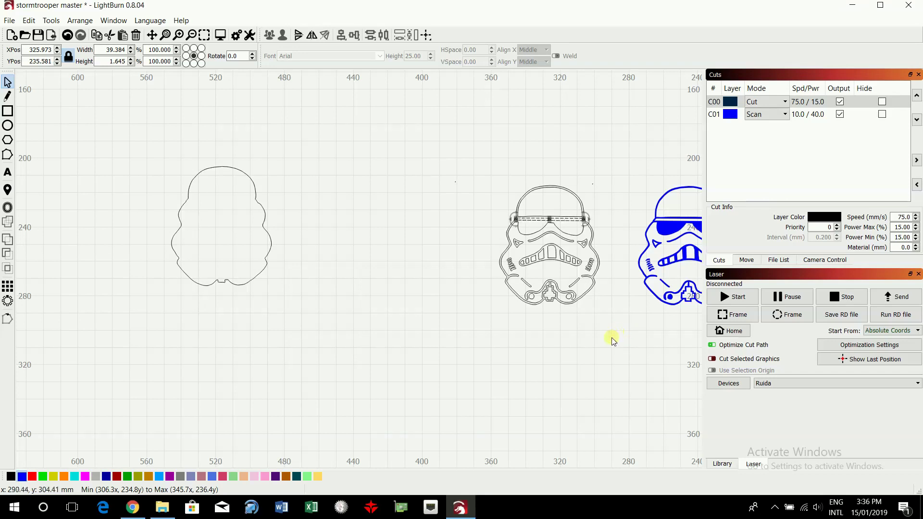
Step: Pick out small lines on the middle helmet, undoing an accidental outline move with Edit > Undo
left_click(591, 353)
left_click(591, 353)
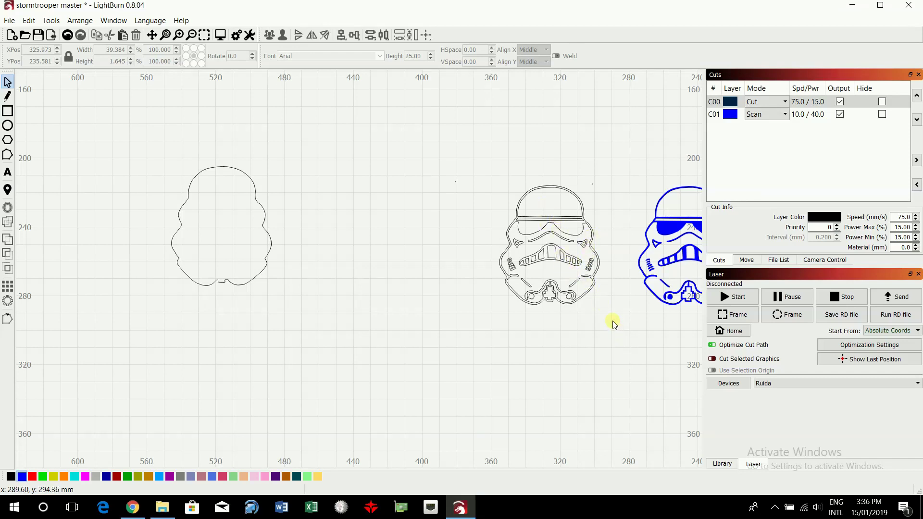
left_click(567, 294)
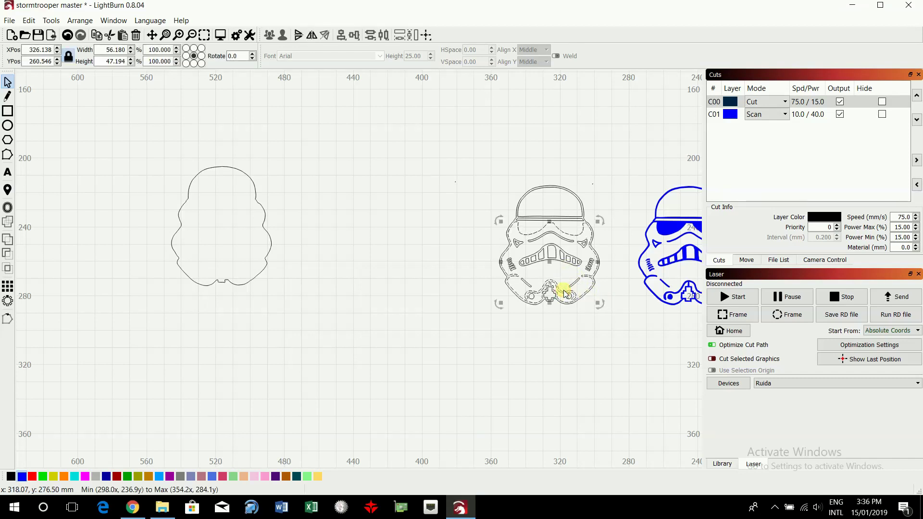
left_click(565, 294)
left_click(577, 286)
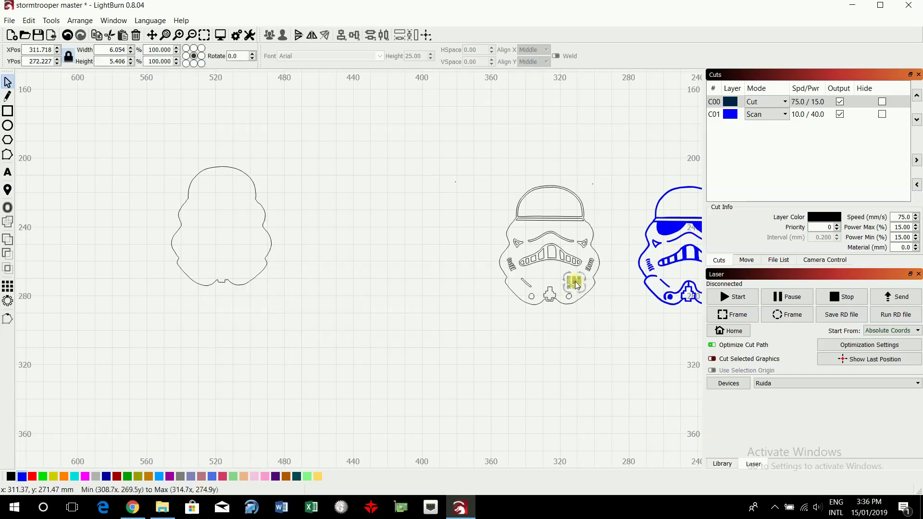
left_click(577, 283)
left_click(528, 281)
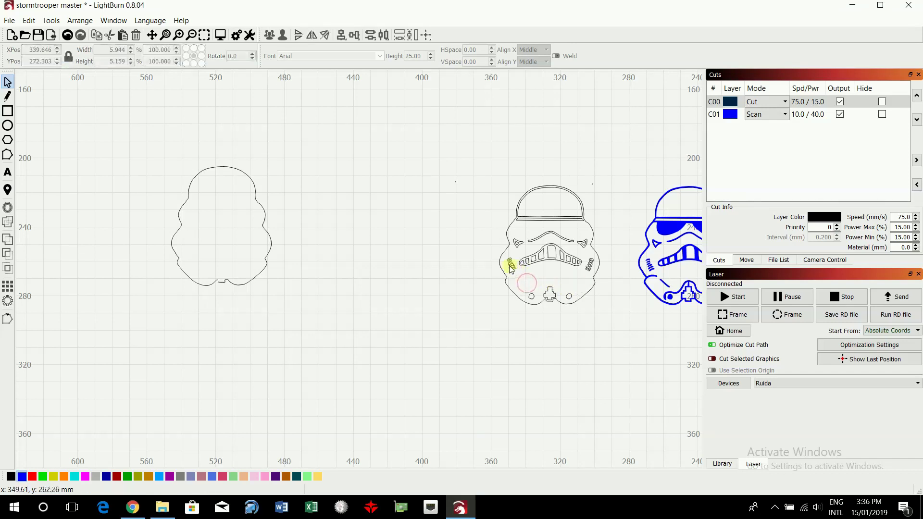
left_click(510, 264)
left_click(505, 260)
left_click_drag(502, 257, 519, 284)
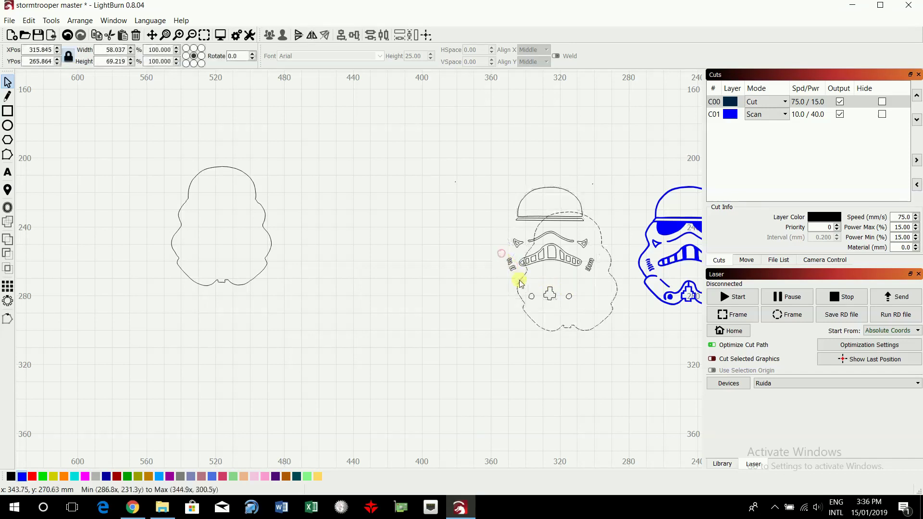
left_click(29, 21)
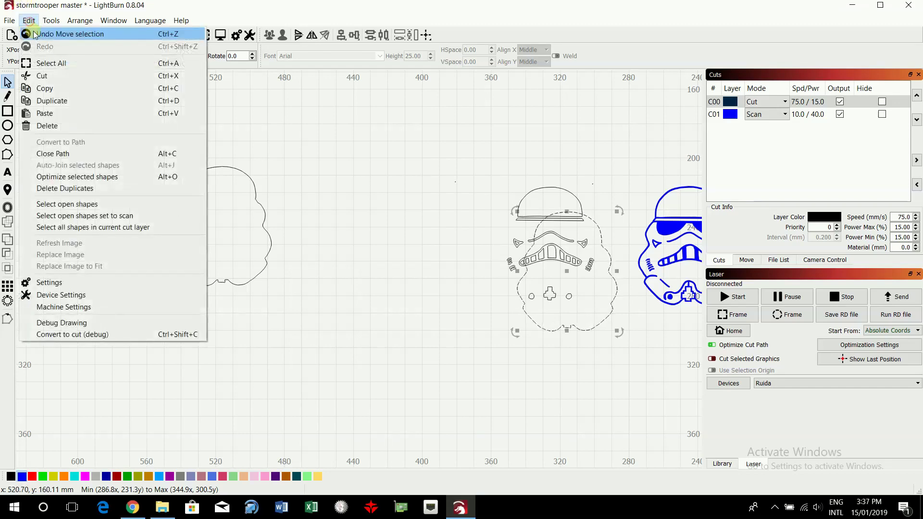
left_click(43, 33)
scroll(512, 238, "up", 3)
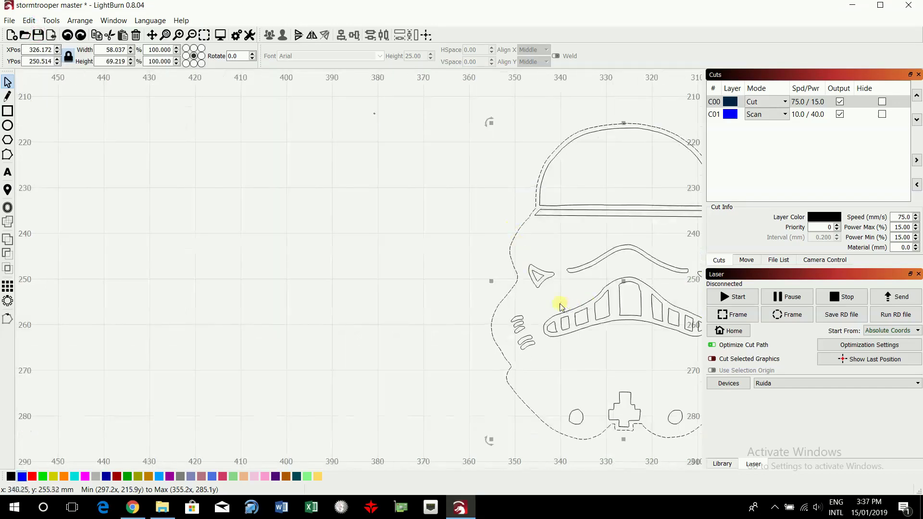
left_click(514, 252)
Step: Delete the middle helmet's cheek vent lines, cross-shaped chin piece, outer mouth outline and brow curve
left_click_drag(518, 257, 540, 361)
key("Delete")
left_click_drag(596, 385, 643, 452)
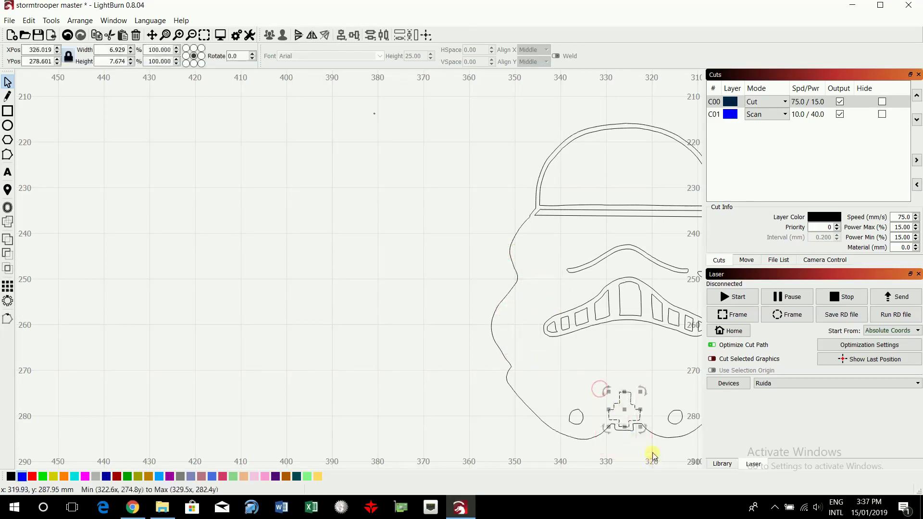
key("Delete")
left_click(616, 284)
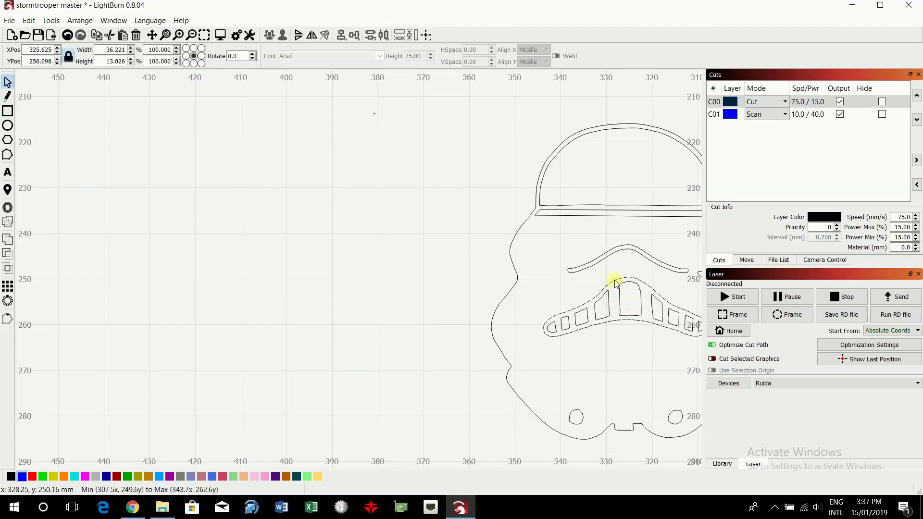
key("Delete")
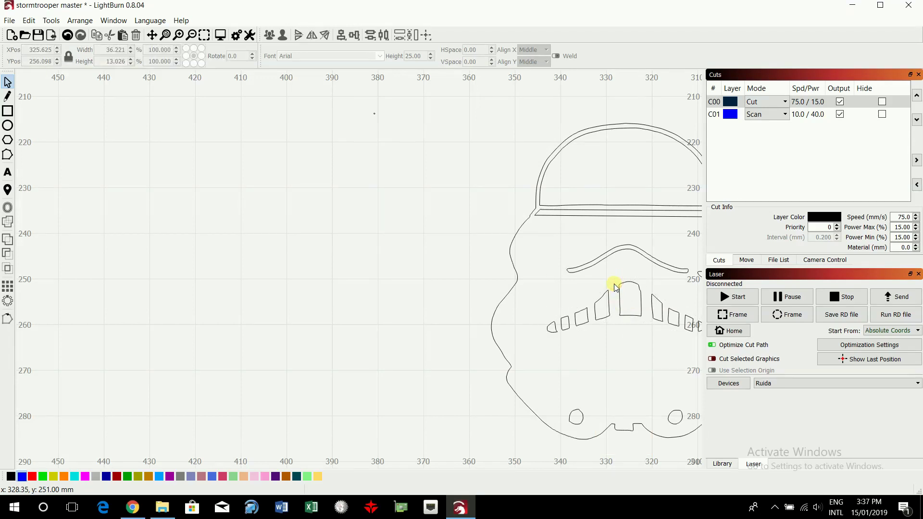
left_click(625, 252)
key("Delete")
left_click(612, 206)
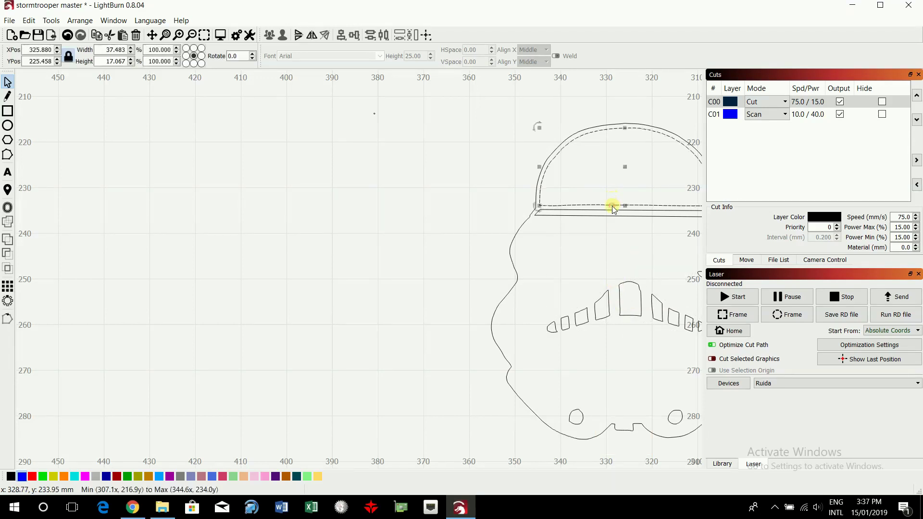
left_click(601, 225)
scroll(646, 363, "down", 5)
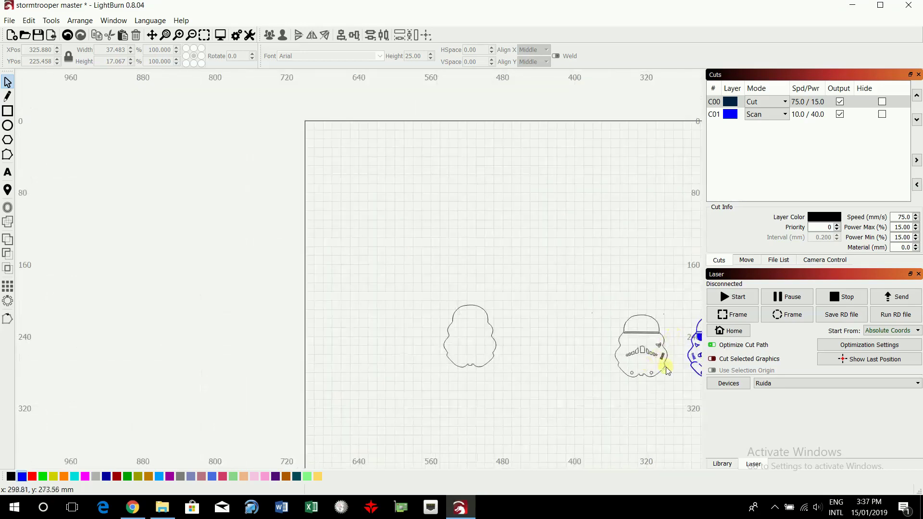
scroll(665, 367, "up", 6)
Step: Delete the remaining cheek vent lines and the triangular eye vent
left_click_drag(576, 268, 635, 385)
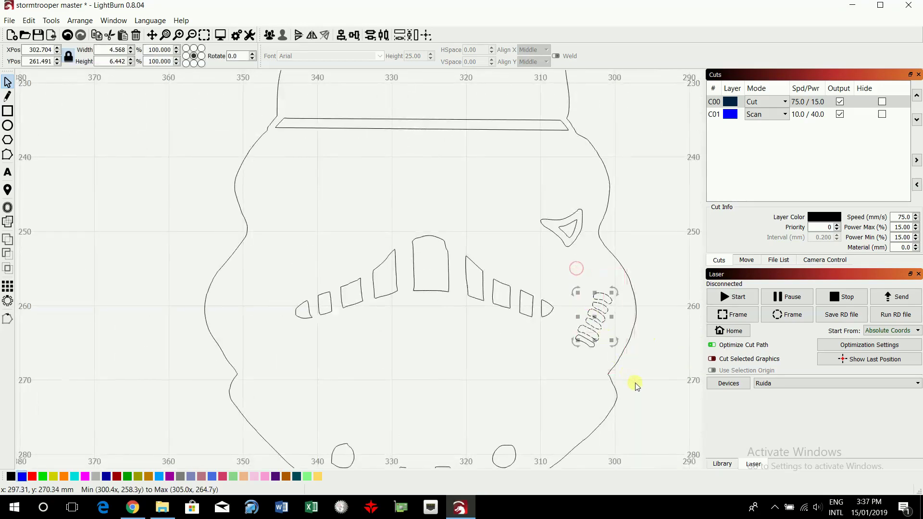
key("Delete")
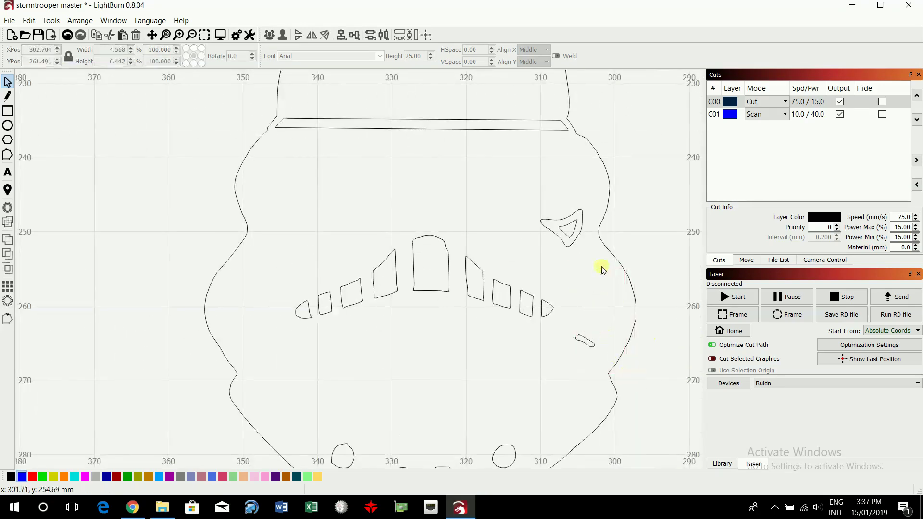
left_click(588, 349)
left_click(587, 342)
left_click_drag(524, 199, 604, 261)
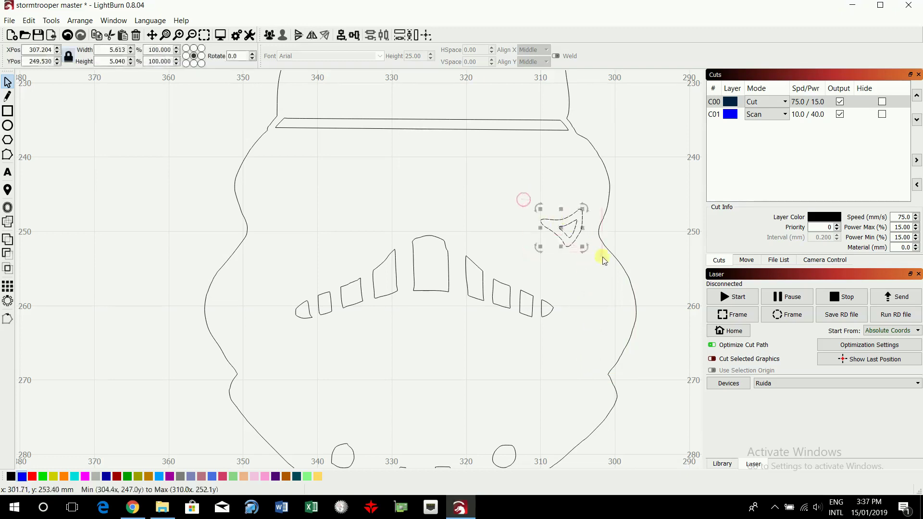
key("Delete")
scroll(578, 299, "down", 10)
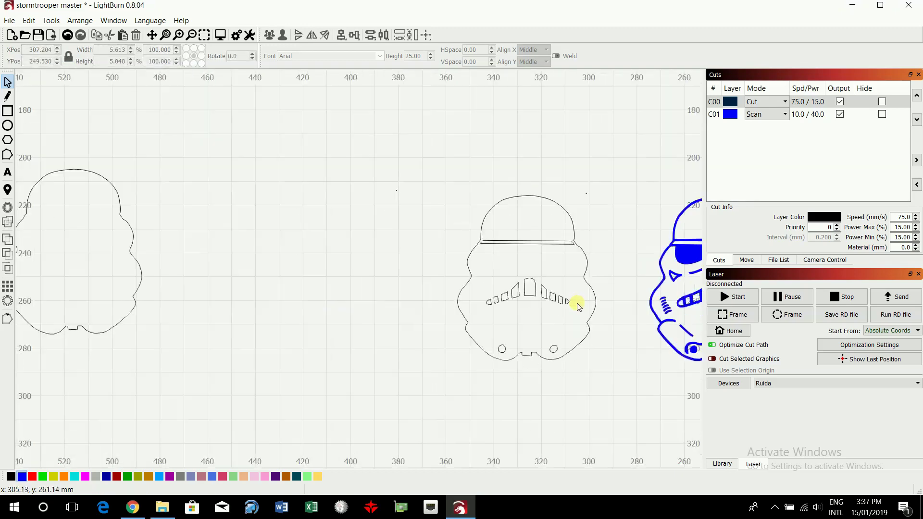
scroll(650, 356, "up", 5)
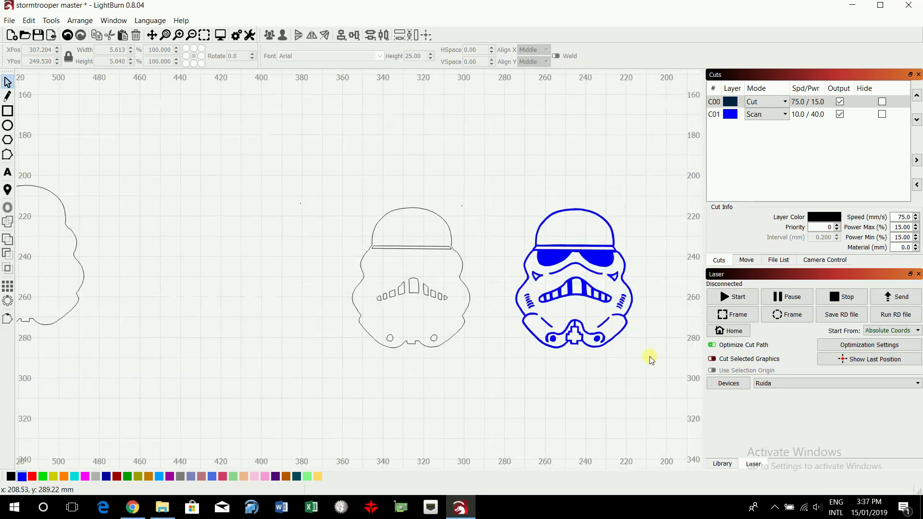
scroll(236, 347, "down", 3)
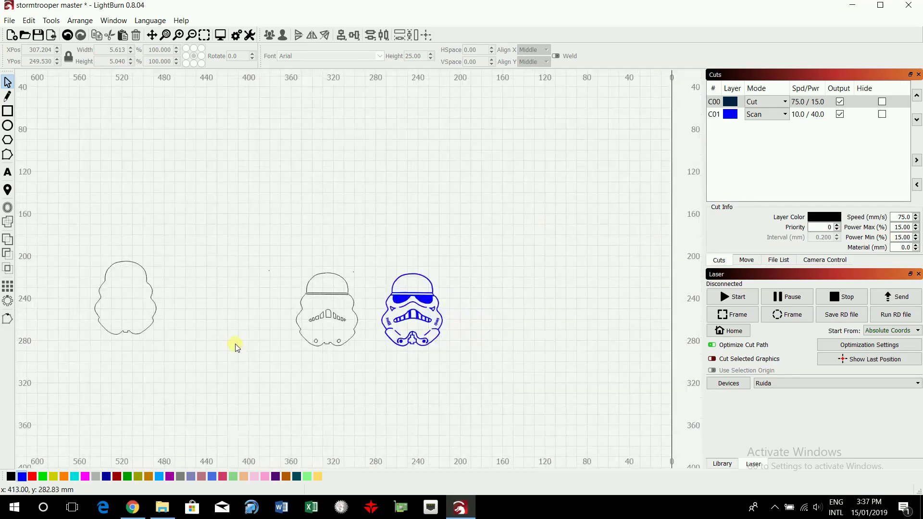
scroll(236, 347, "up", 2)
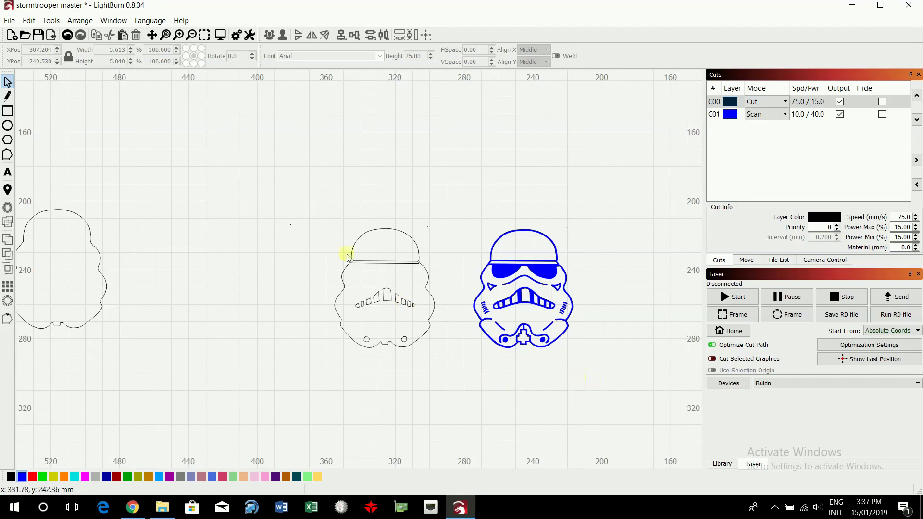
Step: Copy-paste the stripped middle helmet and place the duplicate at the upper left
left_click_drag(276, 193, 457, 387)
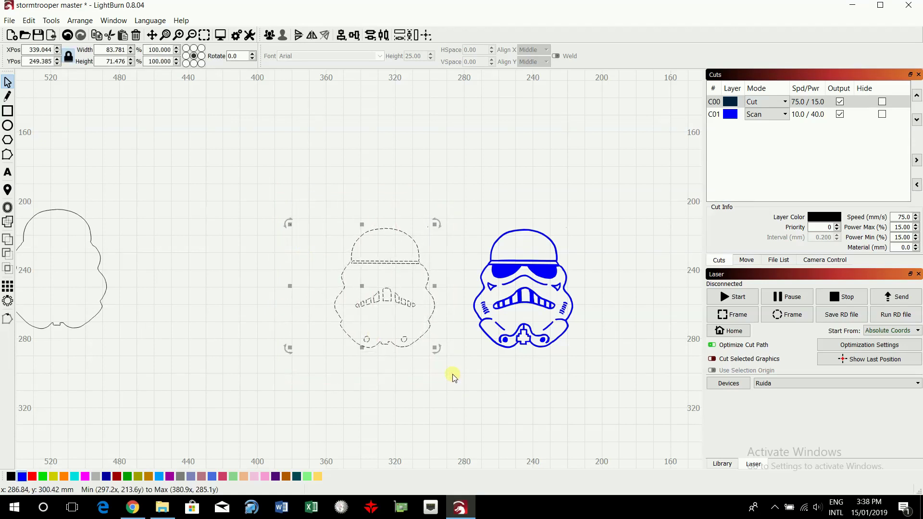
key("ctrl+c")
key("ctrl+v")
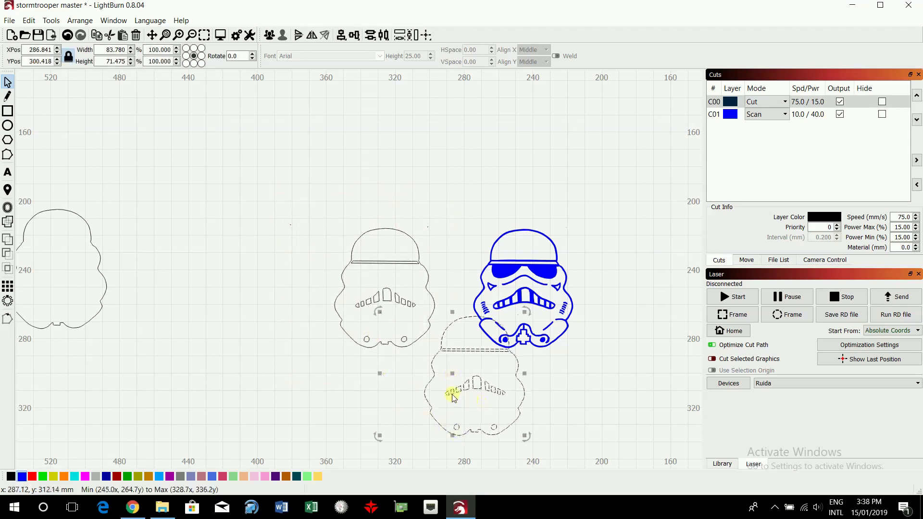
left_click_drag(452, 373, 210, 186)
left_click(339, 175)
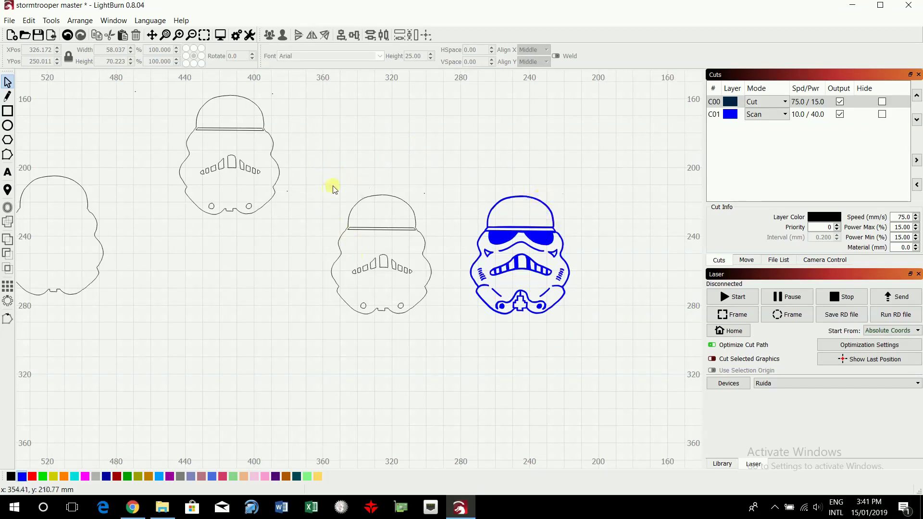
Step: Group the simplified helmet's parts, and separately group the blue helmet's parts
left_click_drag(301, 165, 450, 355)
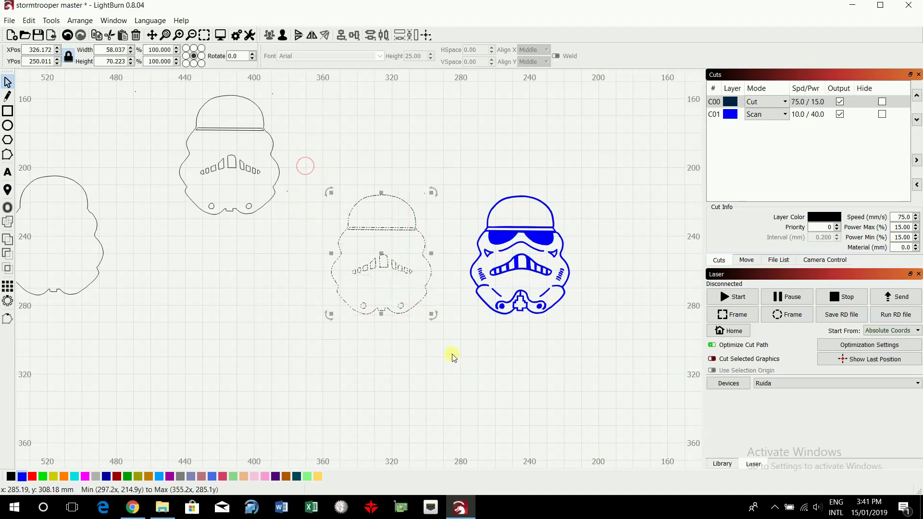
left_click(269, 34)
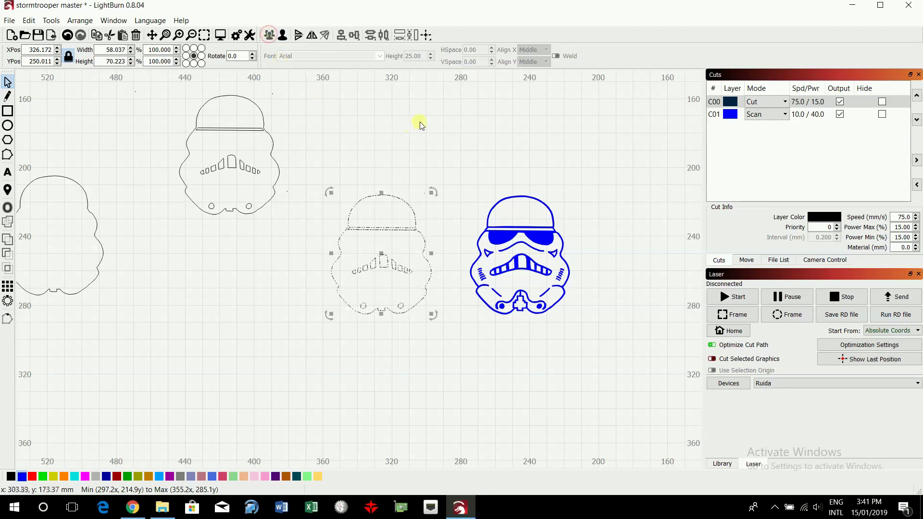
left_click(422, 121)
left_click_drag(447, 179, 622, 364)
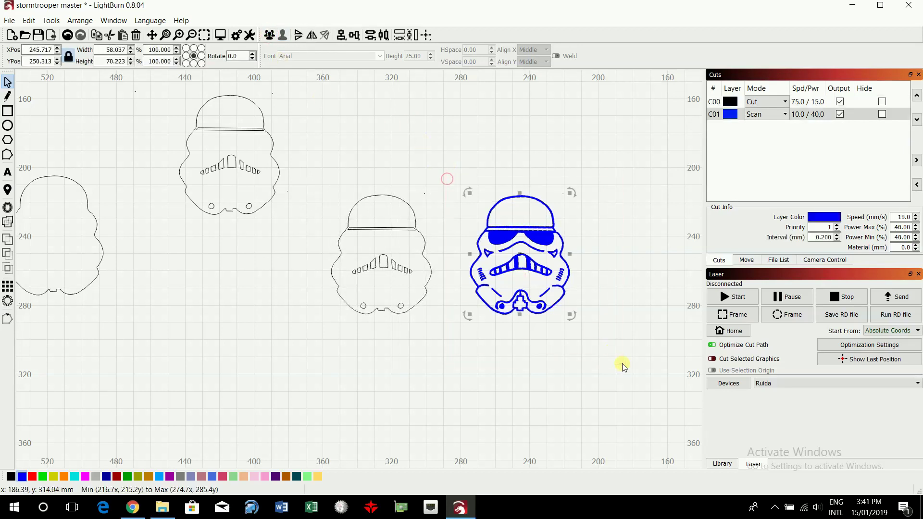
left_click(269, 37)
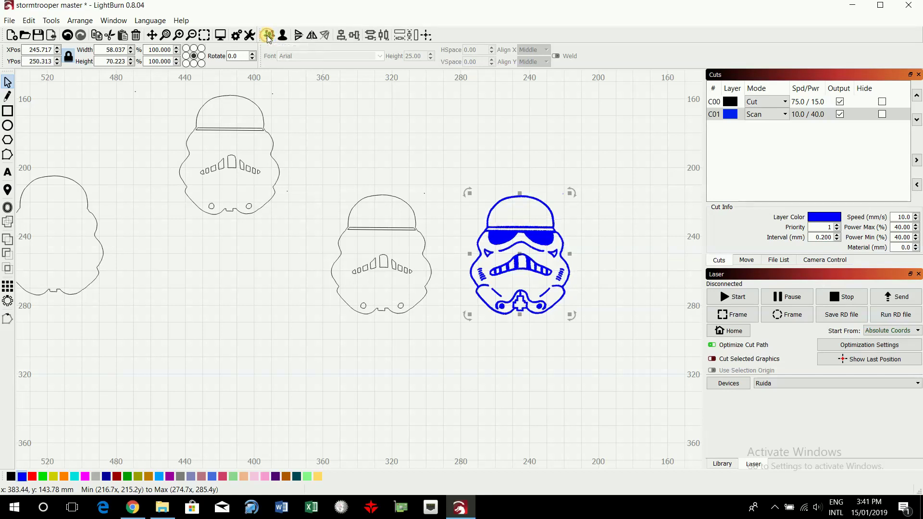
left_click(389, 127)
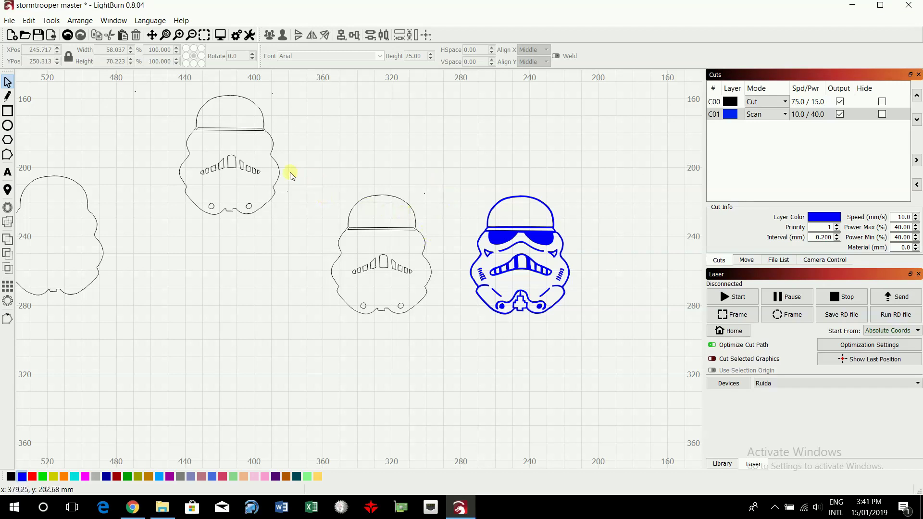
Step: Align both helmets by horizontal and vertical centres so they stack exactly
left_click_drag(291, 172, 660, 412)
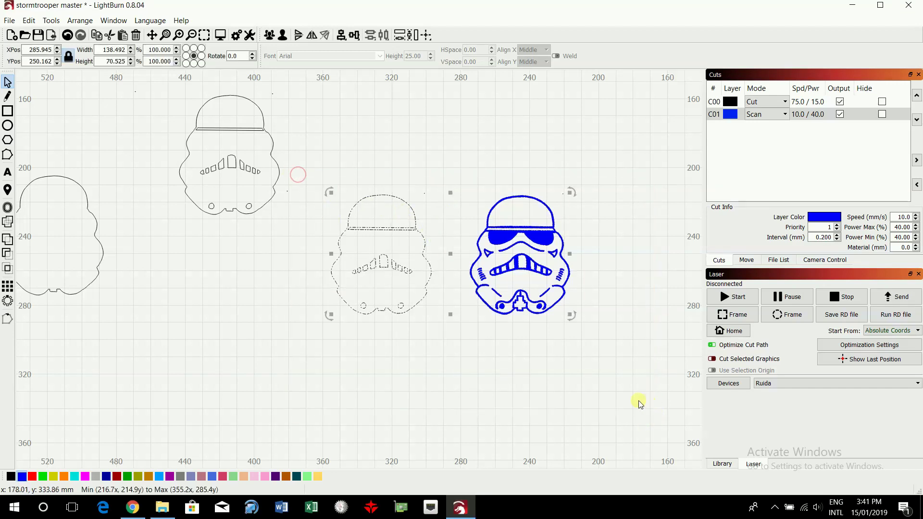
left_click(340, 35)
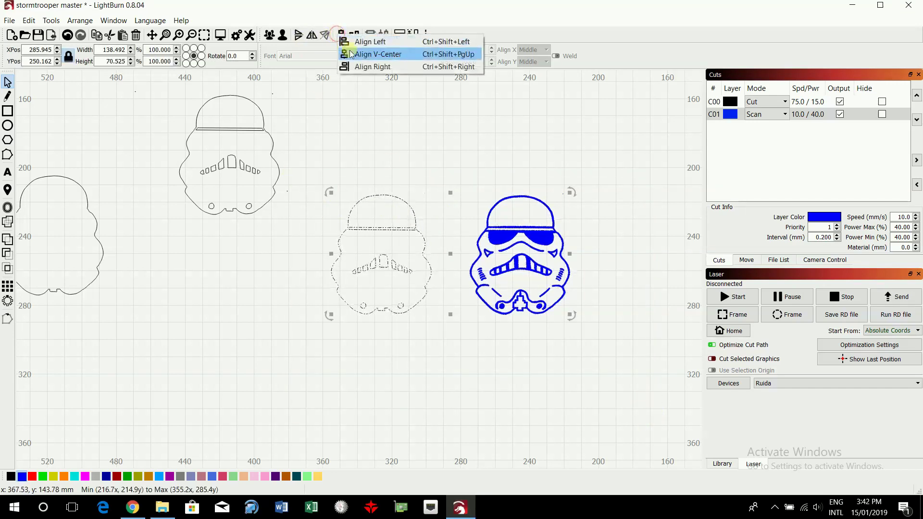
left_click(351, 54)
left_click(353, 36)
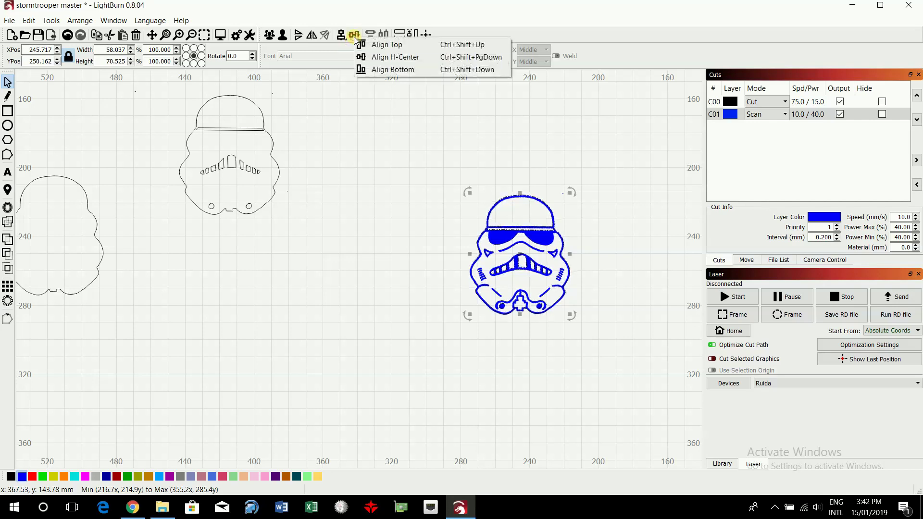
left_click(380, 56)
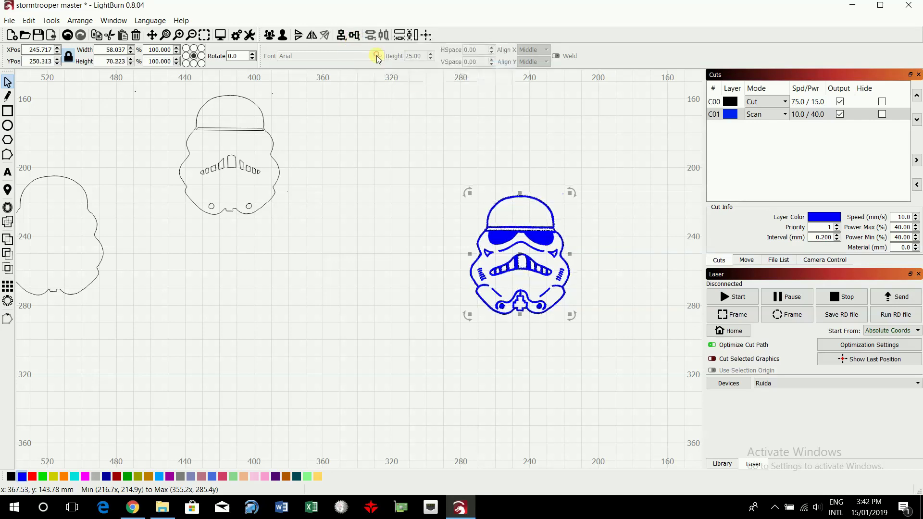
left_click(544, 161)
scroll(557, 259, "up", 5)
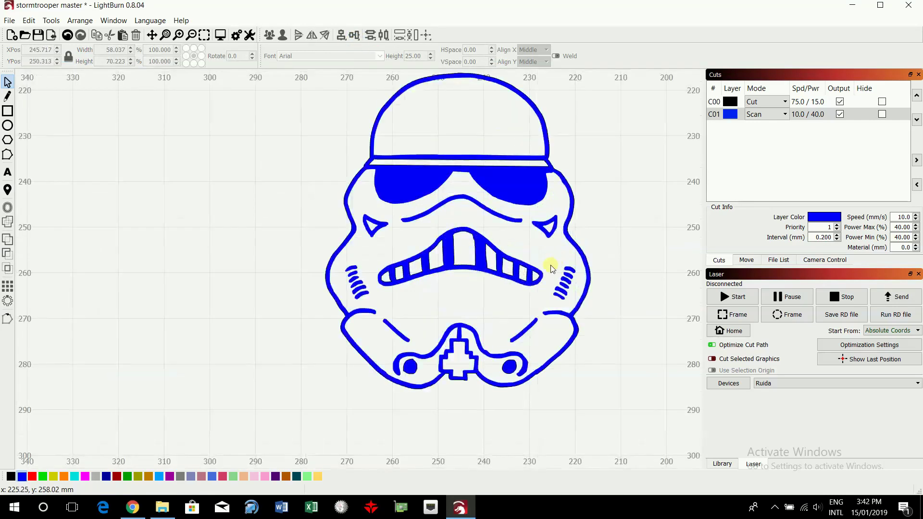
scroll(552, 269, "down", 6)
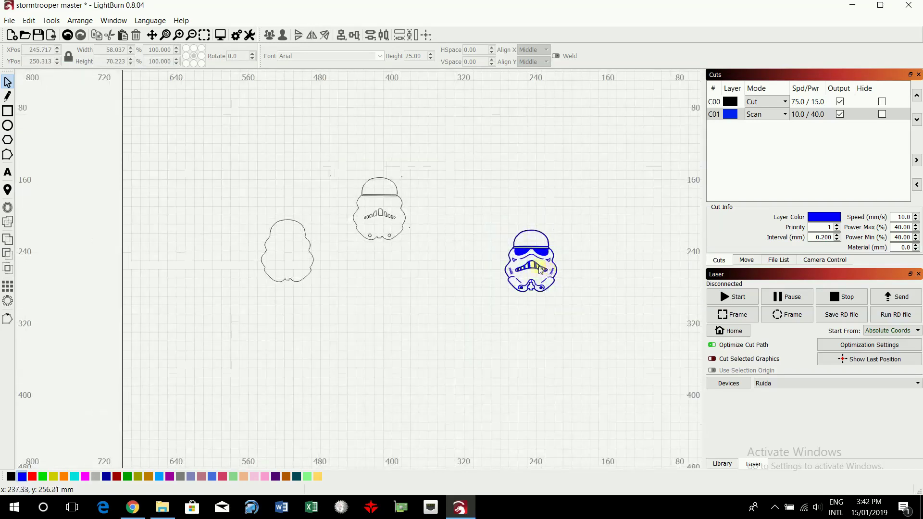
left_click(220, 35)
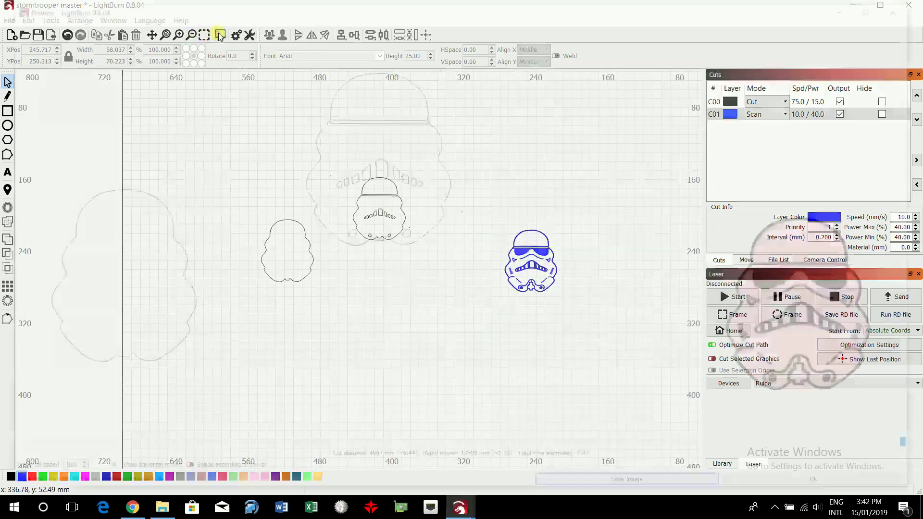
scroll(832, 306, "up", 5)
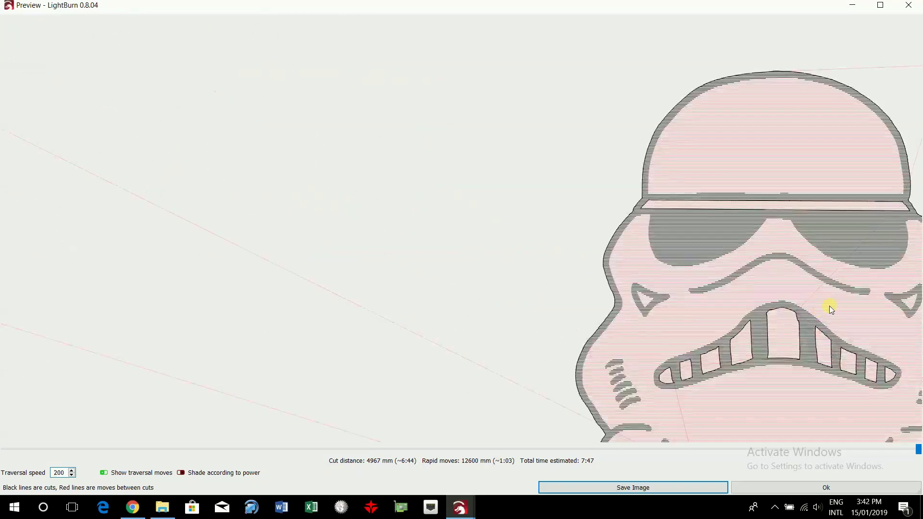
scroll(829, 307, "down", 2)
scroll(828, 307, "up", 4)
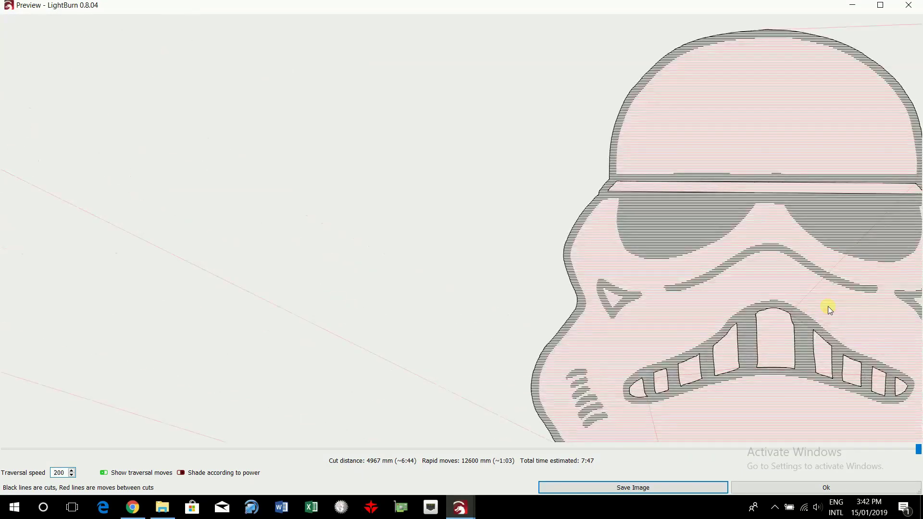
scroll(828, 307, "down", 3)
scroll(827, 307, "up", 3)
scroll(708, 253, "down", 2)
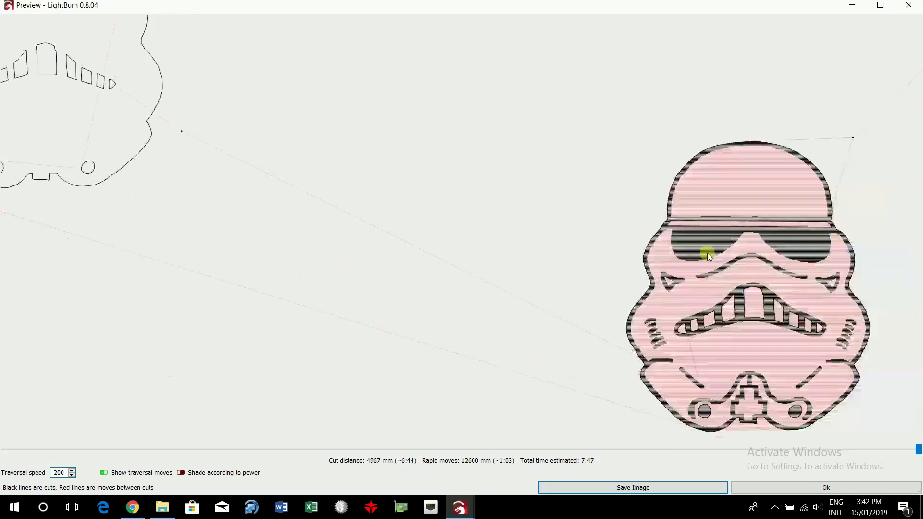
scroll(320, 142, "down", 2)
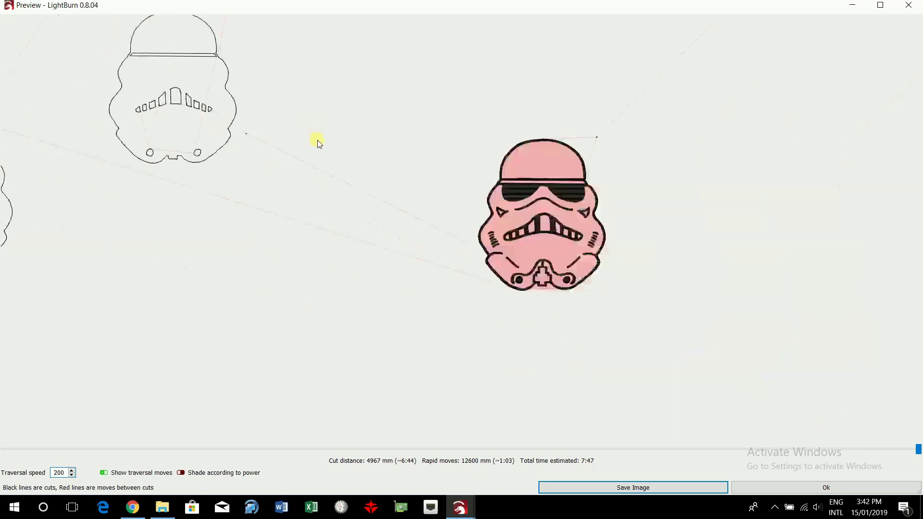
left_click(909, 5)
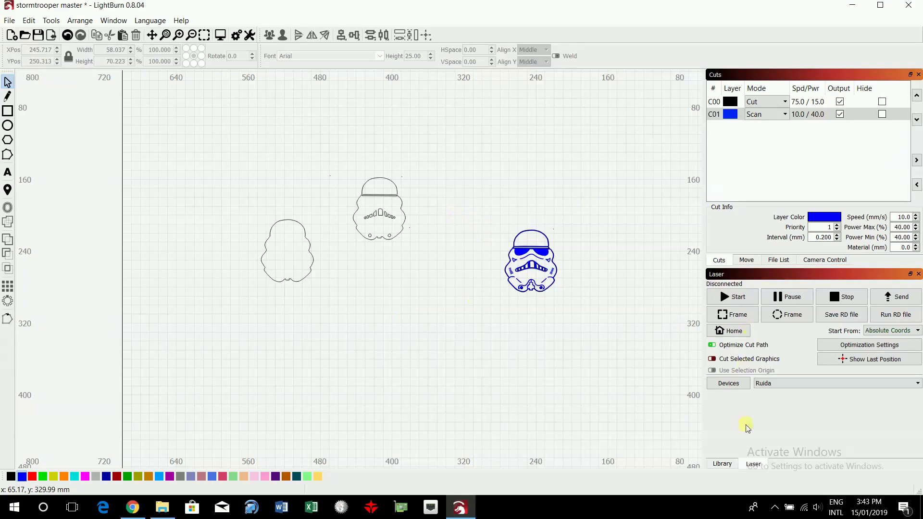
Step: In the Library panel, set black cut layer C00's priority to 1
left_click(721, 464)
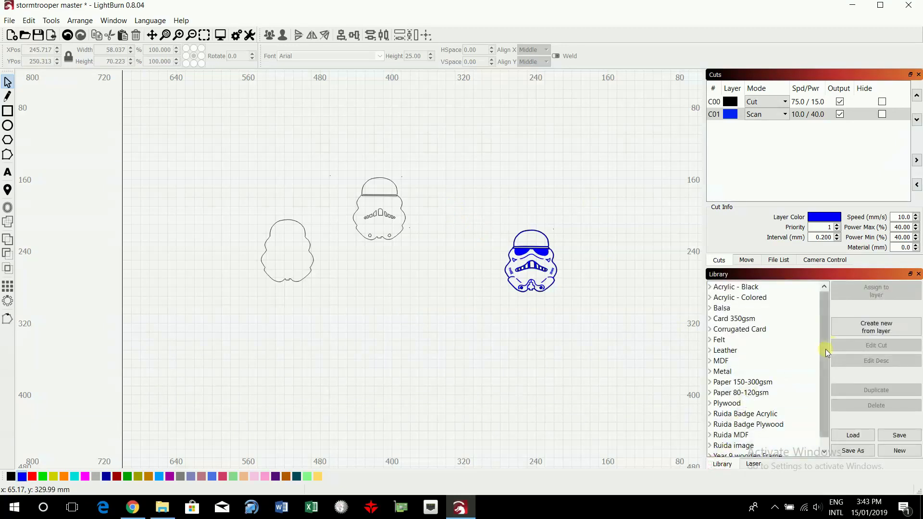
left_click_drag(825, 353, 825, 366)
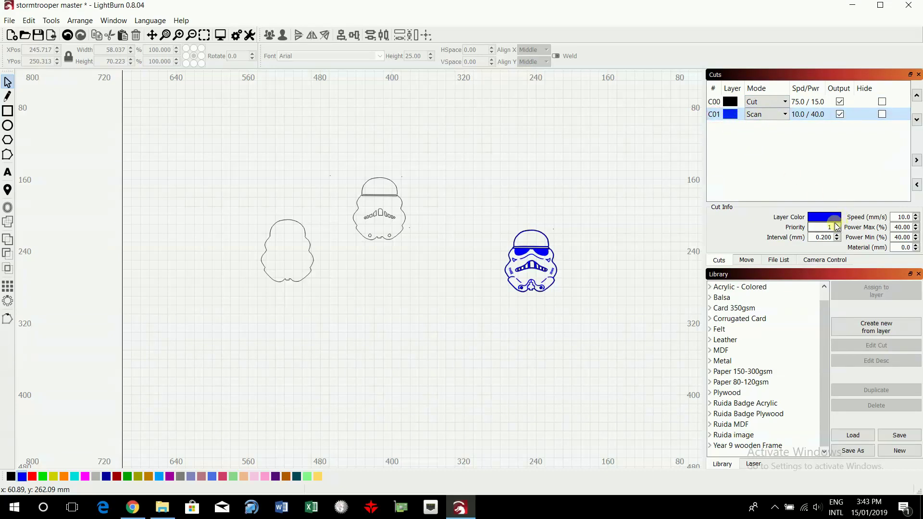
left_click(733, 102)
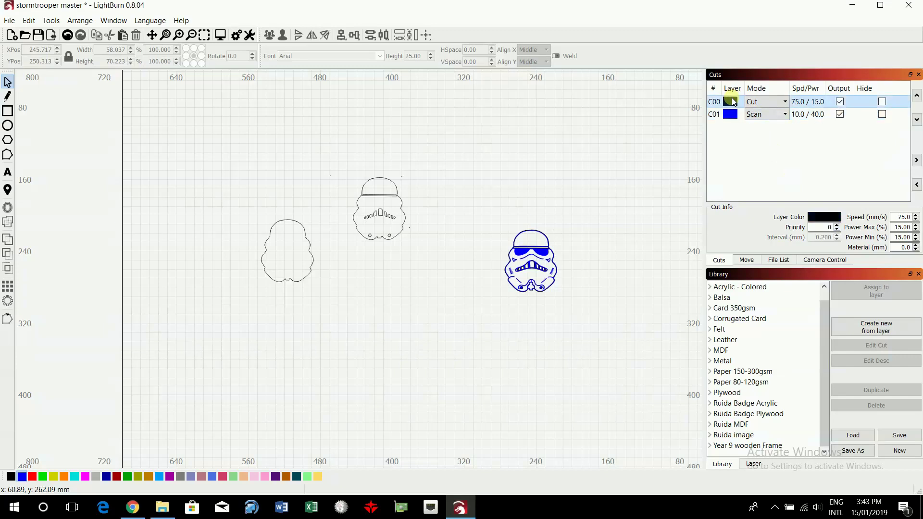
left_click(831, 228)
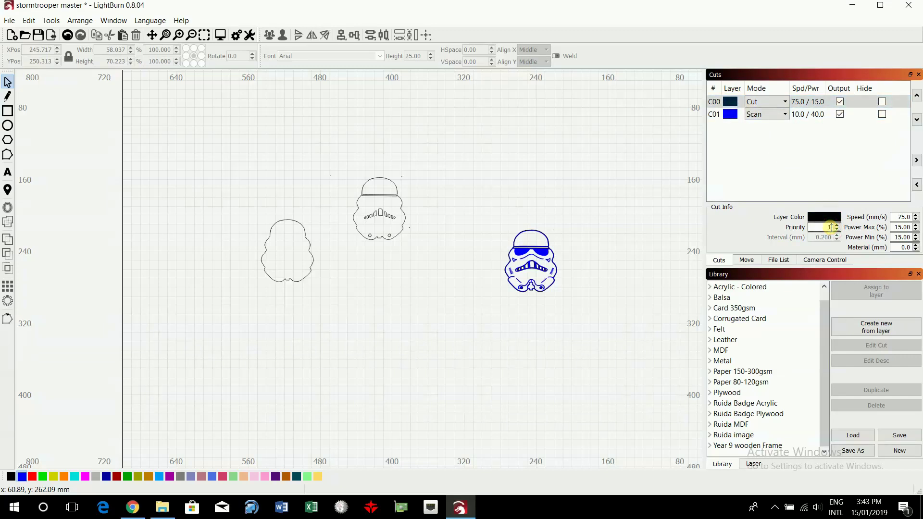
type("1")
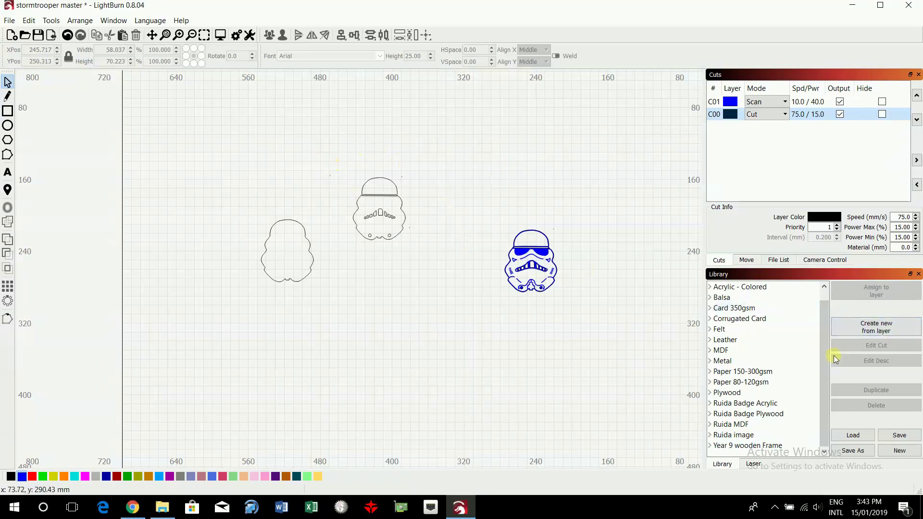
Step: Assign the Ruida Badge Plywood Scan settings (75/15) to blue layer C01
left_click(741, 416)
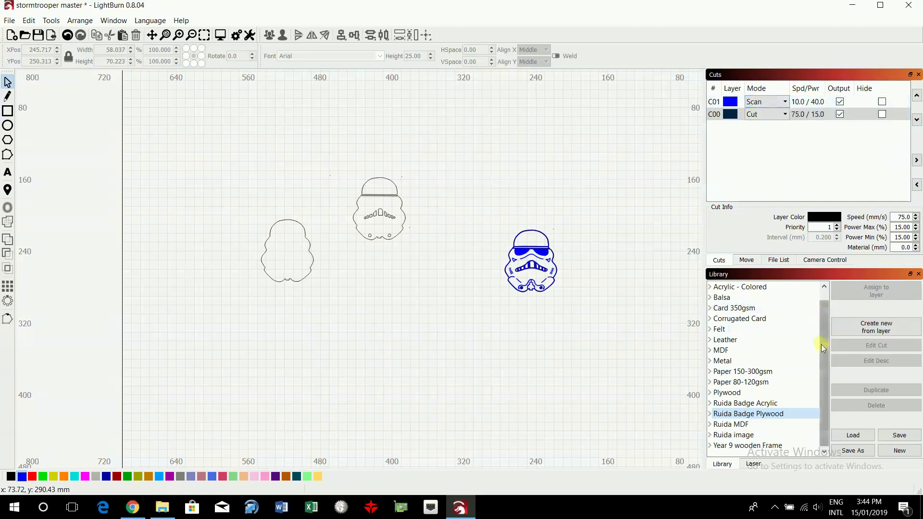
left_click(727, 102)
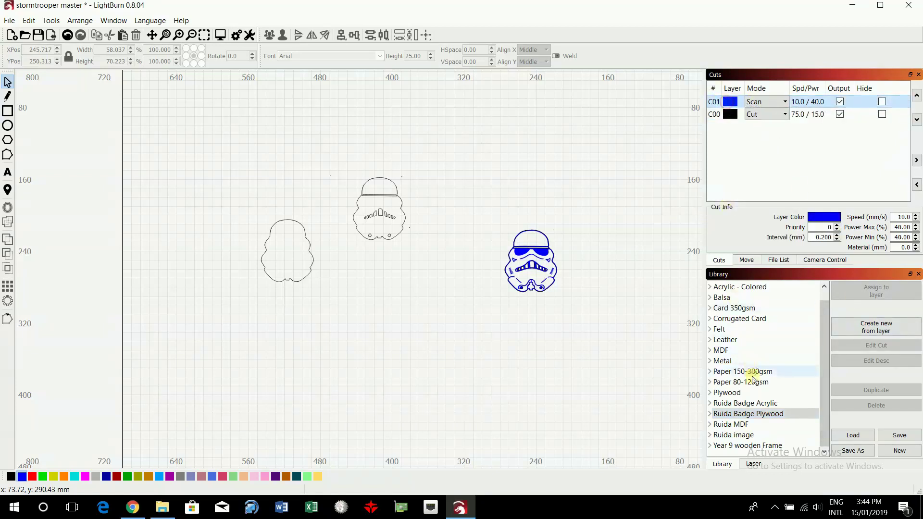
left_click(710, 413)
left_click(716, 424)
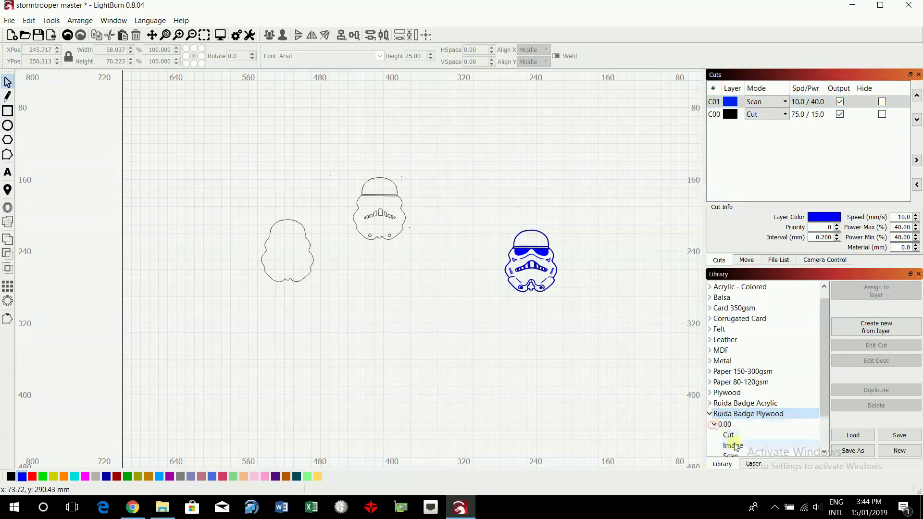
scroll(752, 440, "down", 2)
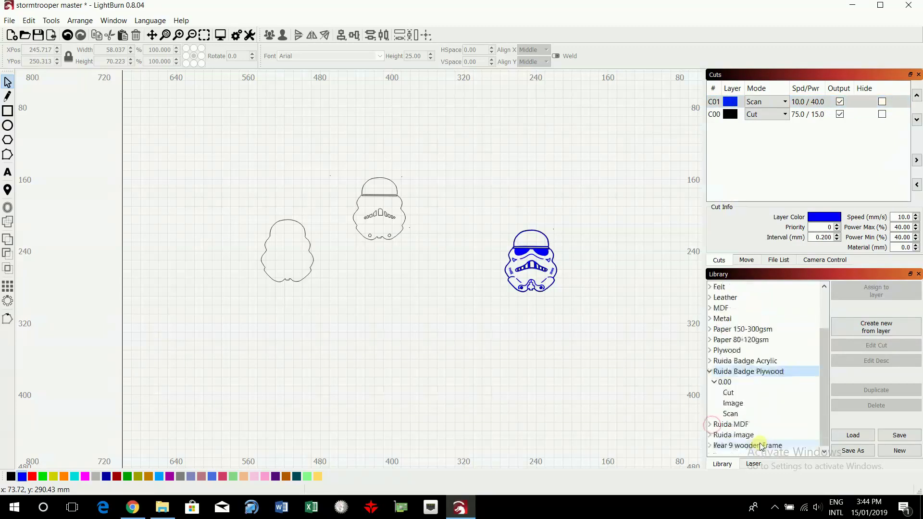
left_click(731, 414)
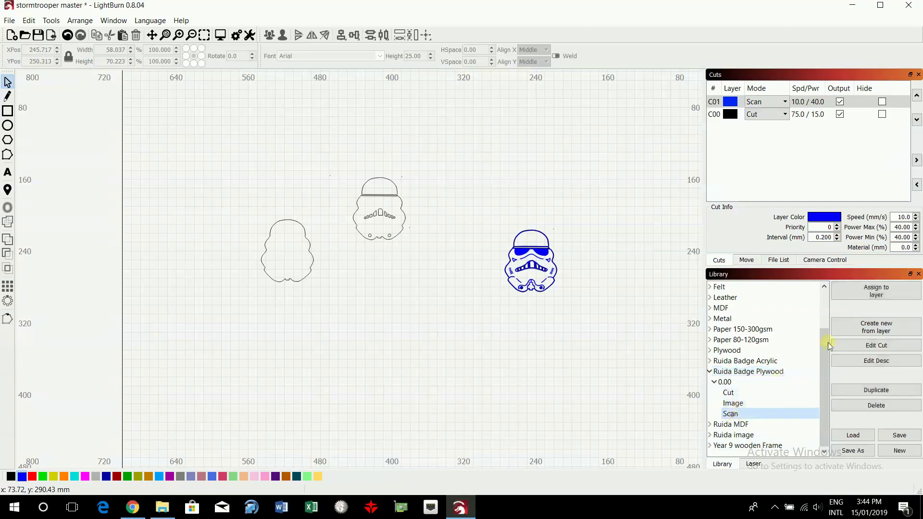
left_click(876, 294)
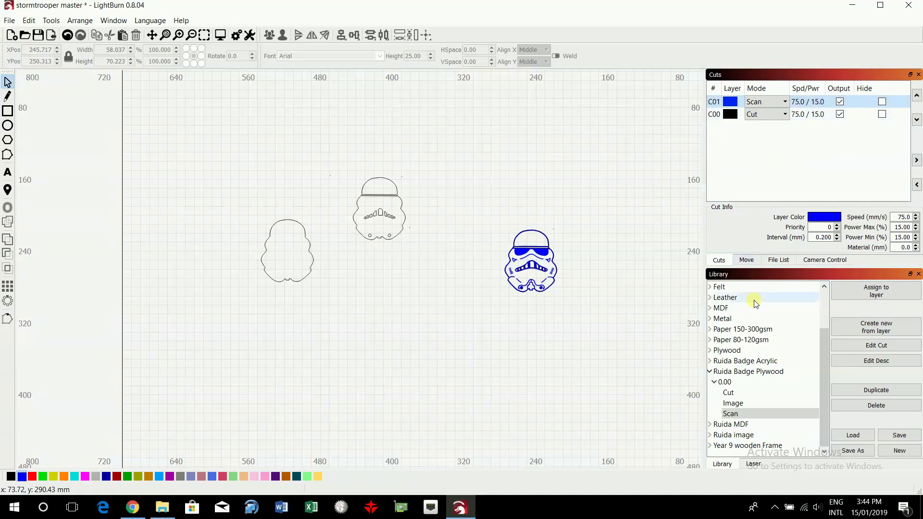
Step: Assign the plywood Cut settings (10/30) to layer C00 and save the master project
left_click(732, 116)
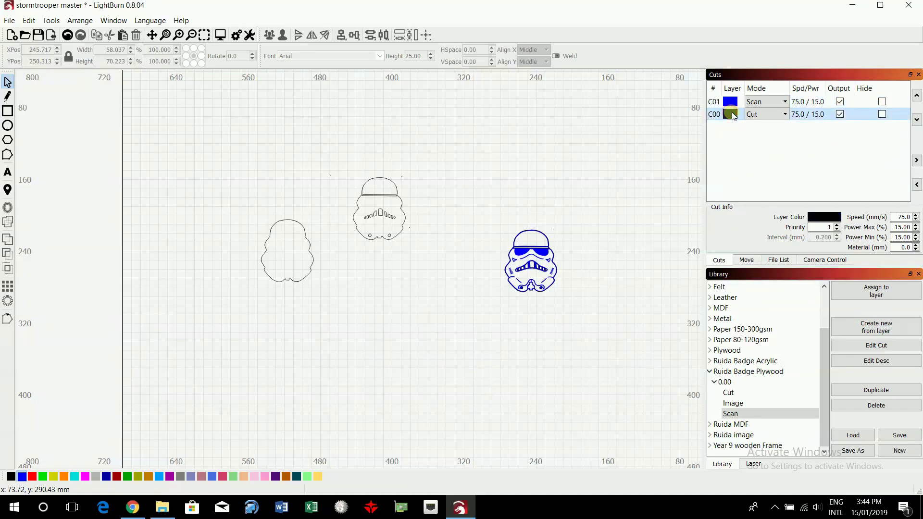
left_click(730, 395)
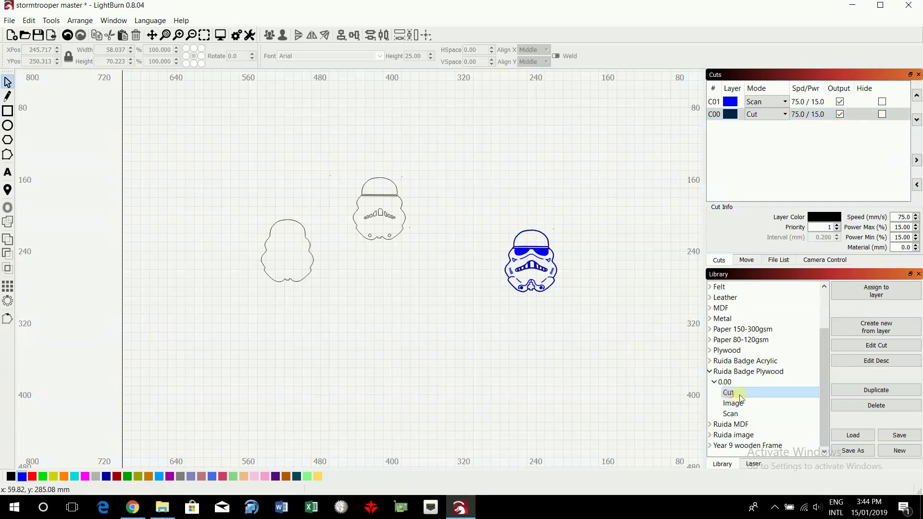
left_click(876, 293)
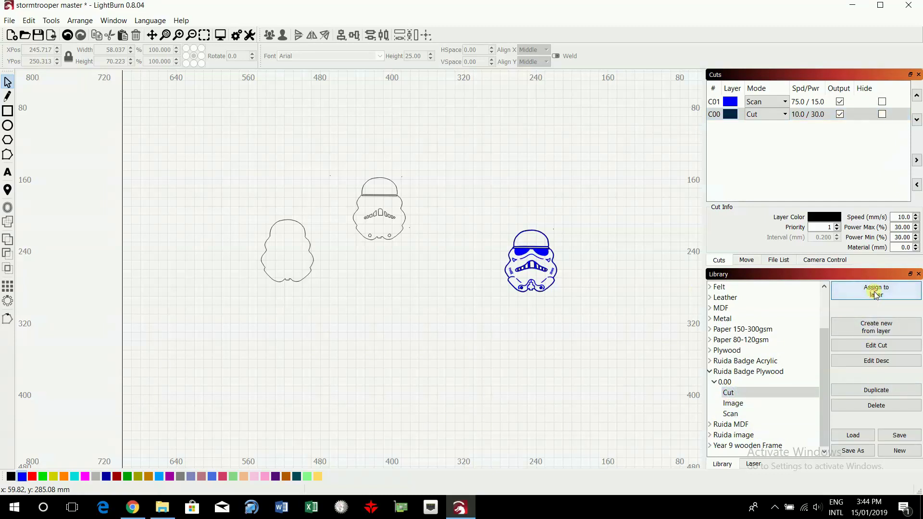
left_click(808, 119)
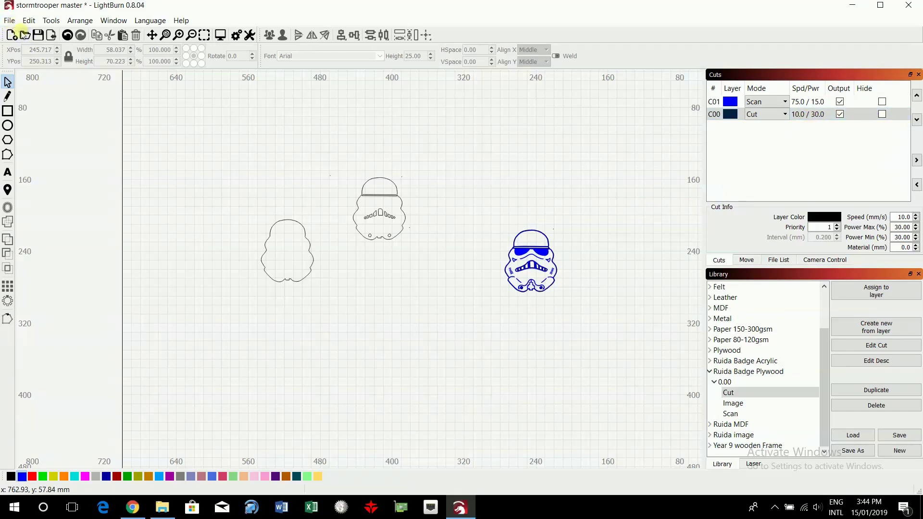
left_click(37, 36)
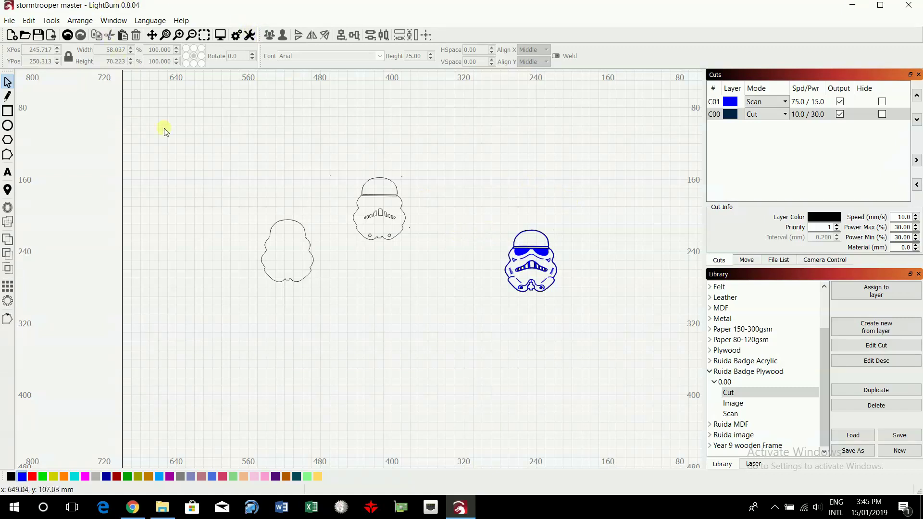
Step: Delete the two outline helmets and Save As 'mr bee plywood'
left_click_drag(170, 131, 452, 311)
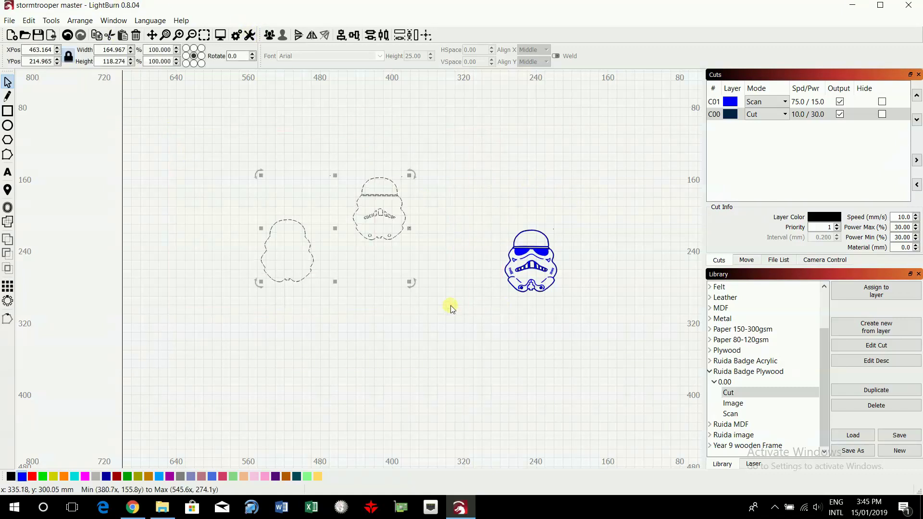
key("Delete")
left_click(9, 20)
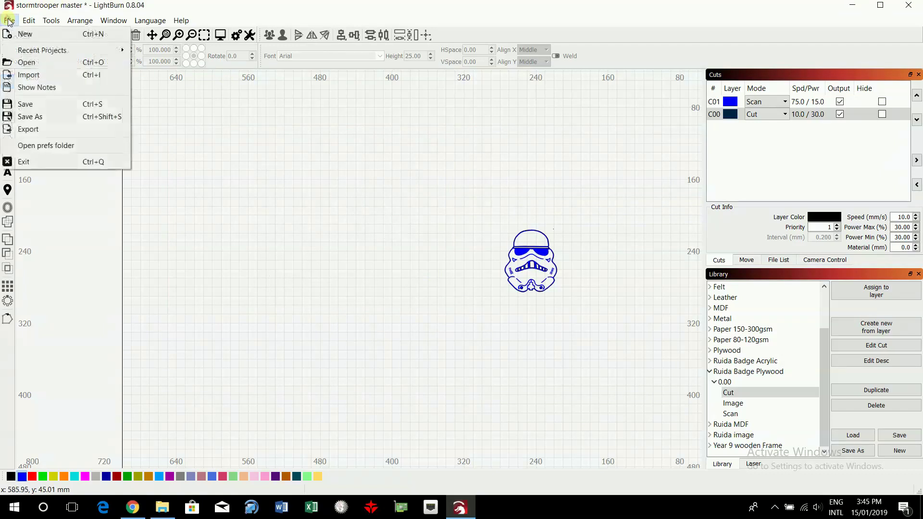
left_click(28, 116)
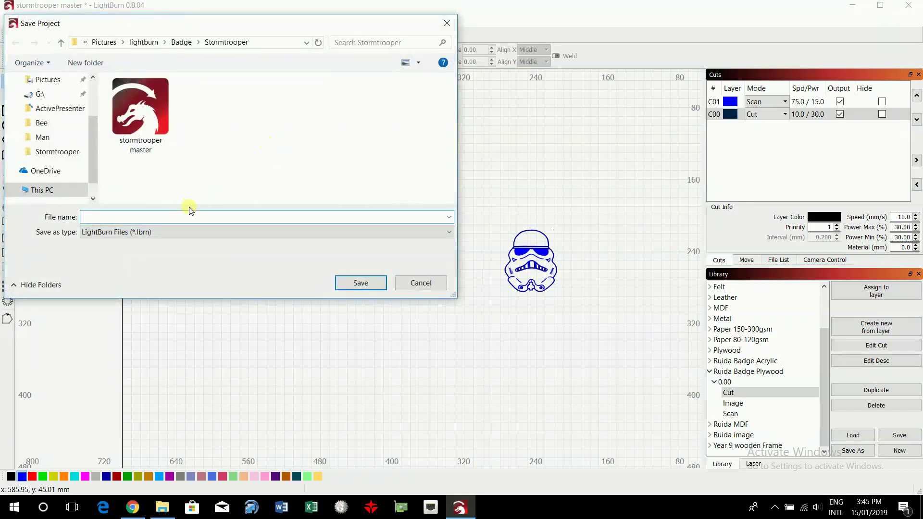
left_click(196, 217)
type("mr bee plywood")
left_click(362, 284)
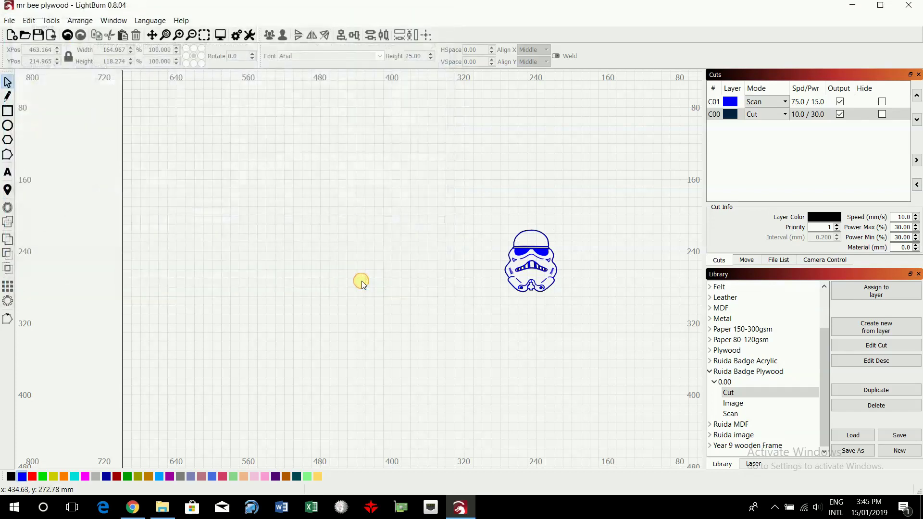
Step: Reopen the stormtrooper master project and delete the middle and blue helmets
left_click(10, 21)
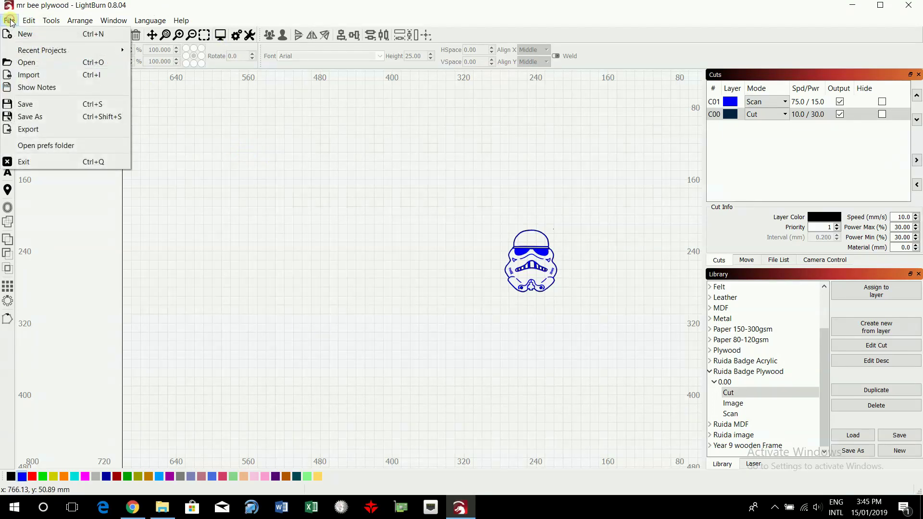
left_click(27, 62)
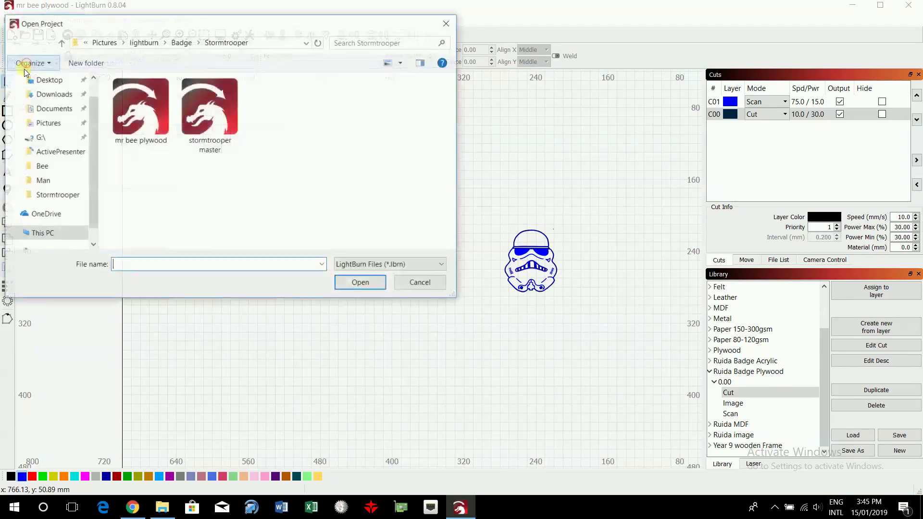
left_click(206, 120)
left_click(361, 283)
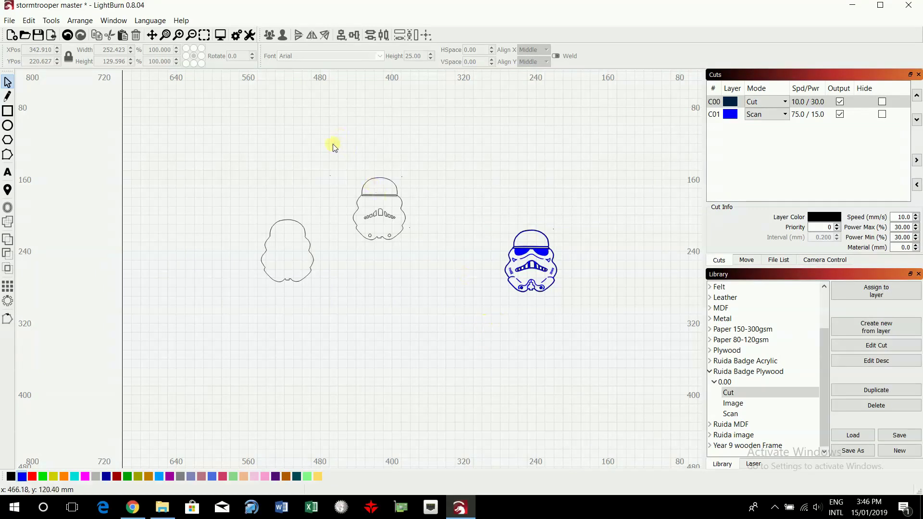
left_click_drag(334, 144, 610, 322)
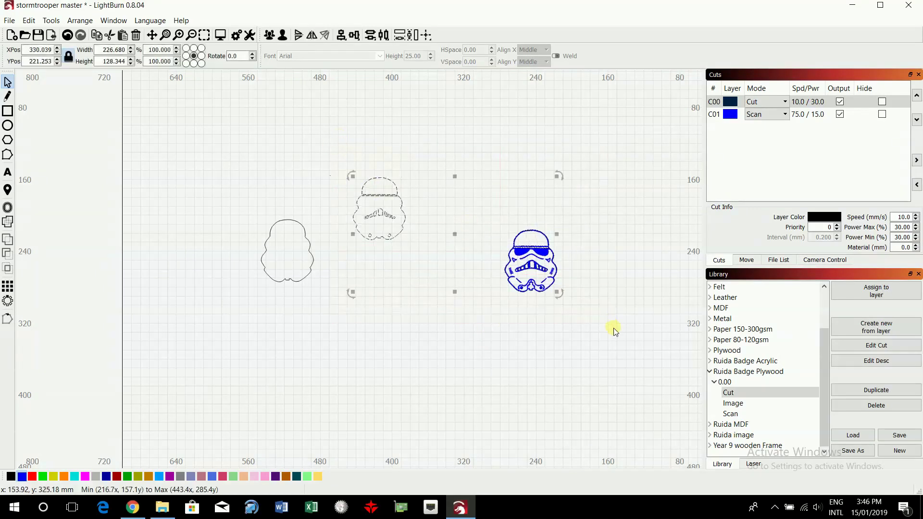
key("Delete")
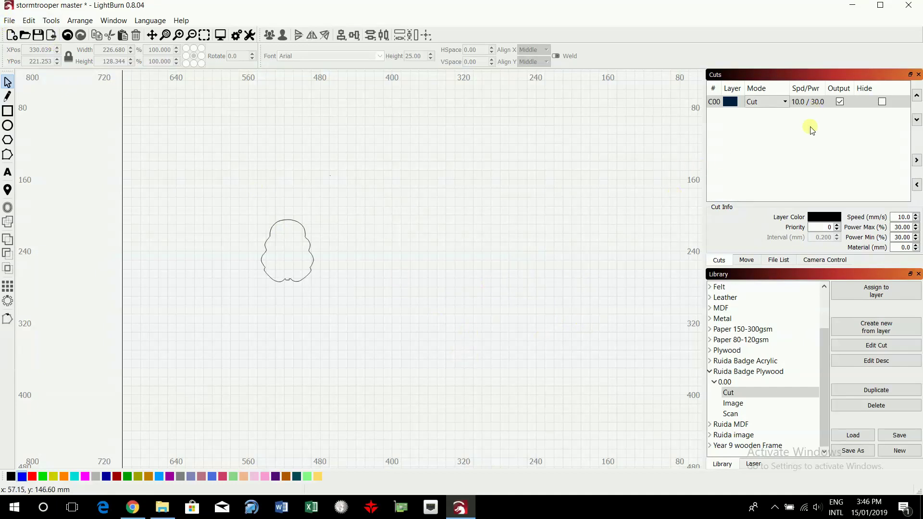
Step: Assign the Ruida Badge Acrylic 0.00 Cut preset (power 40) to the C00 cut layer
left_click(711, 372)
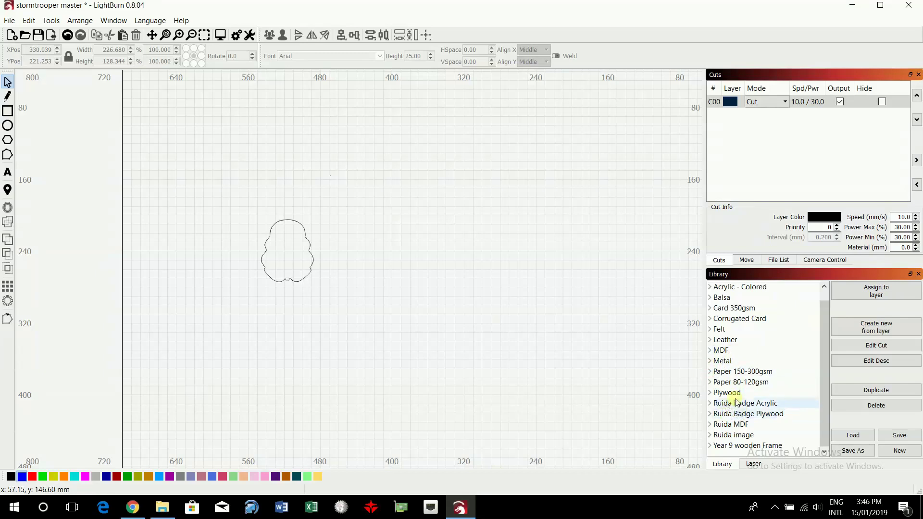
left_click(710, 404)
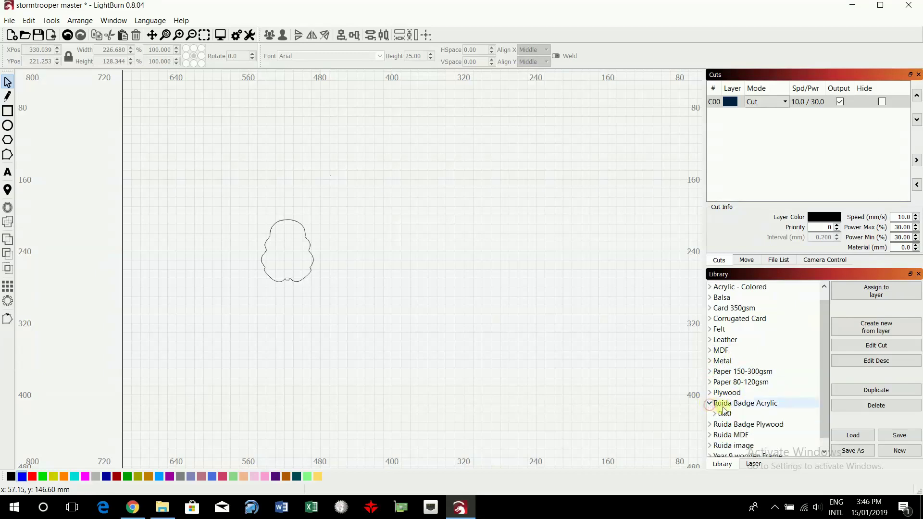
left_click(715, 415)
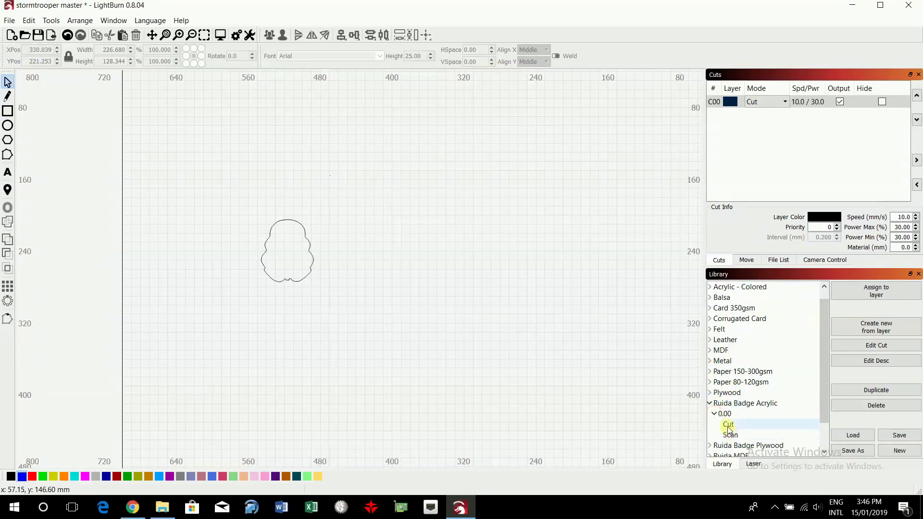
left_click(729, 426)
left_click(876, 291)
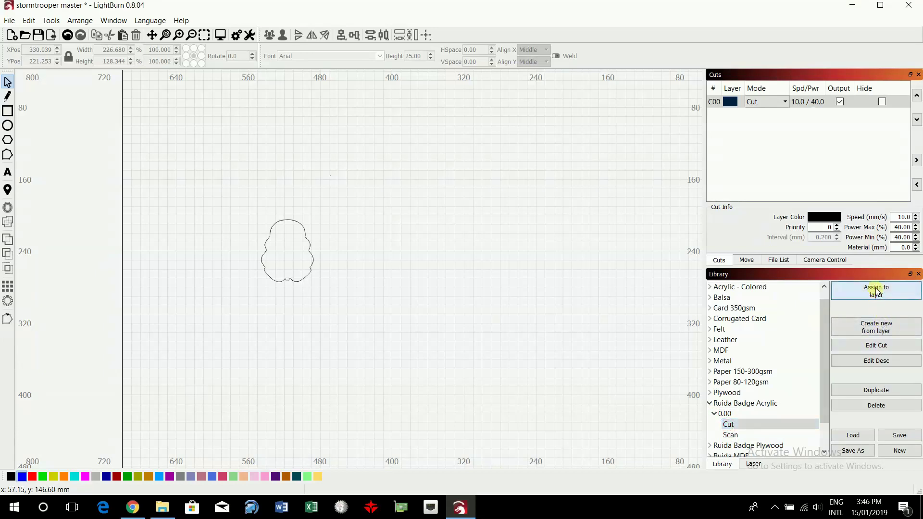
left_click(827, 103)
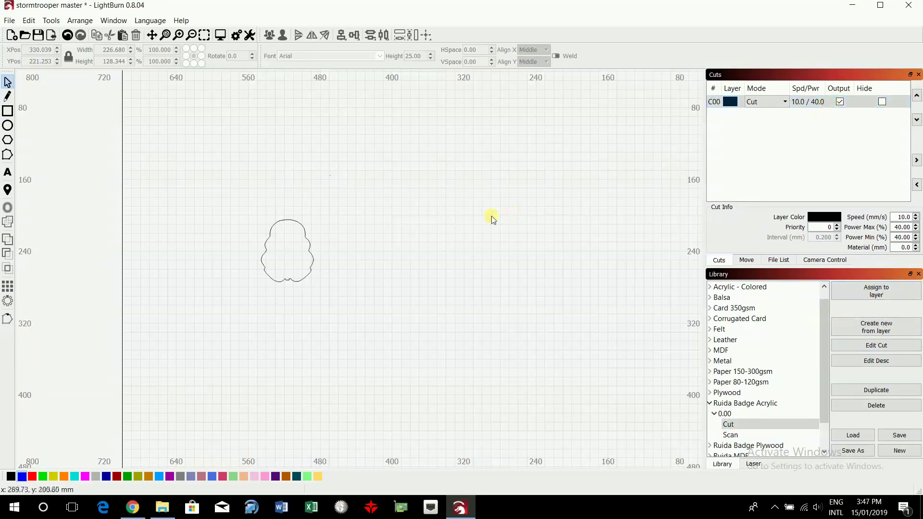
Step: Save the project as 'mr bee white'
left_click(8, 20)
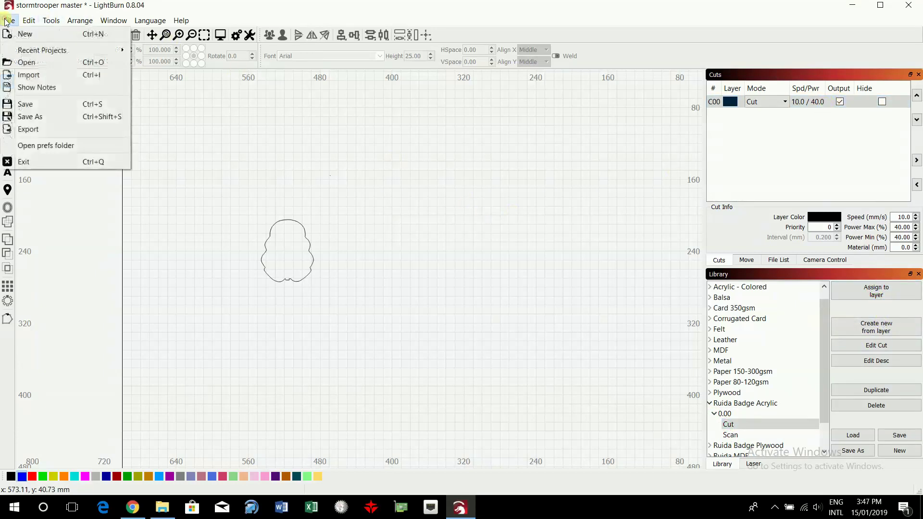
left_click(32, 118)
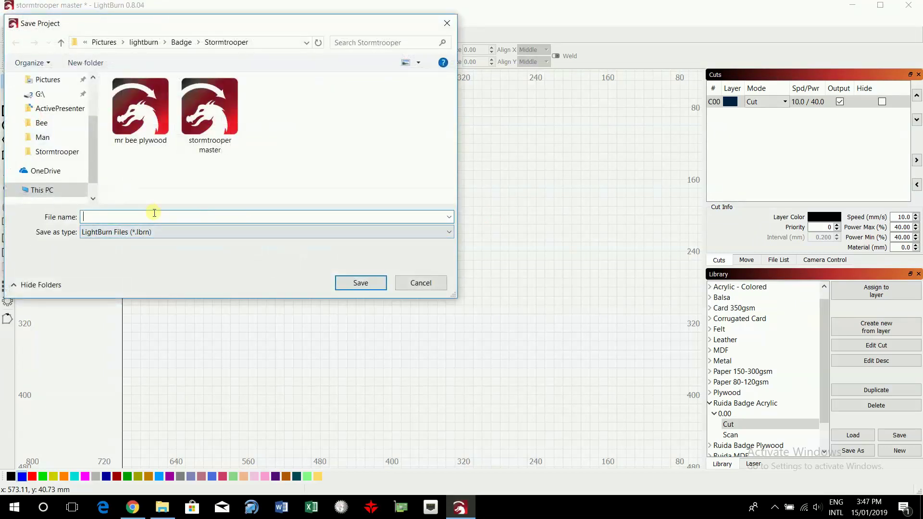
type("mr ")
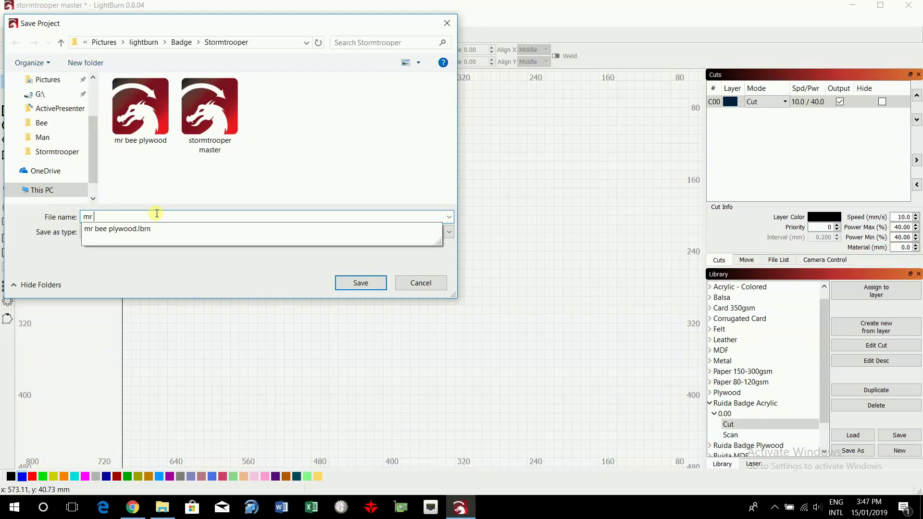
type("bee white")
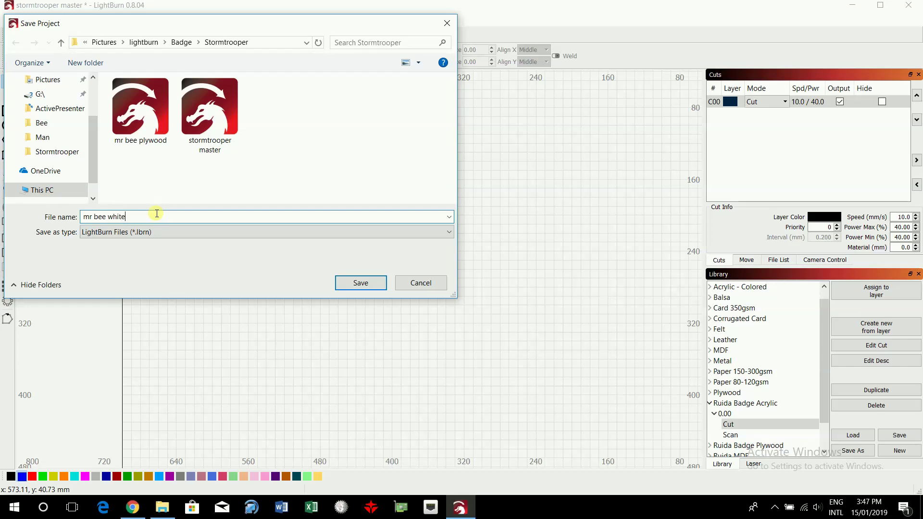
left_click(362, 283)
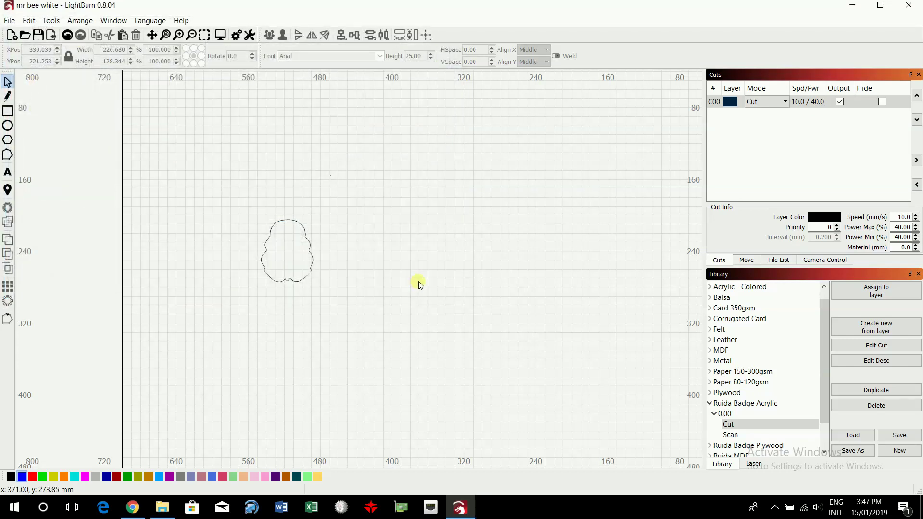
left_click(9, 20)
Step: Open stormtrooper master and delete the left helmet outline and the blue helmet
left_click(24, 63)
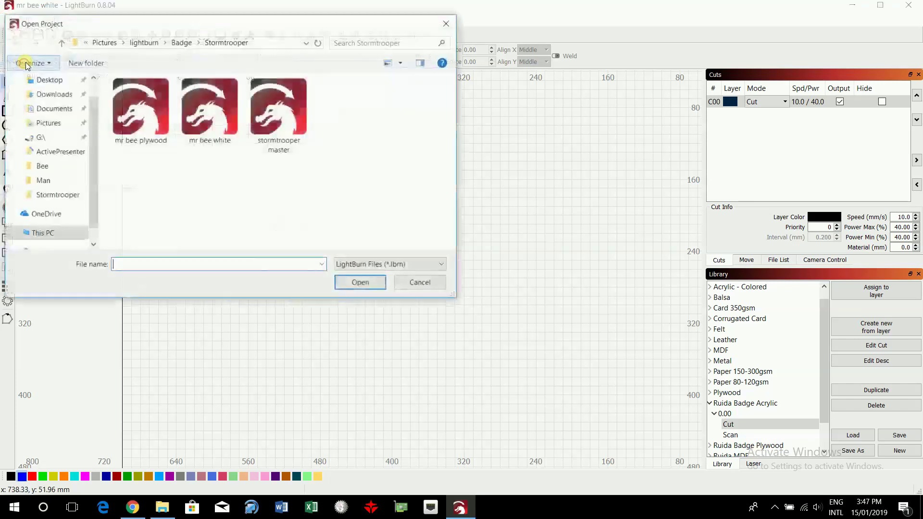
left_click(279, 117)
left_click(353, 284)
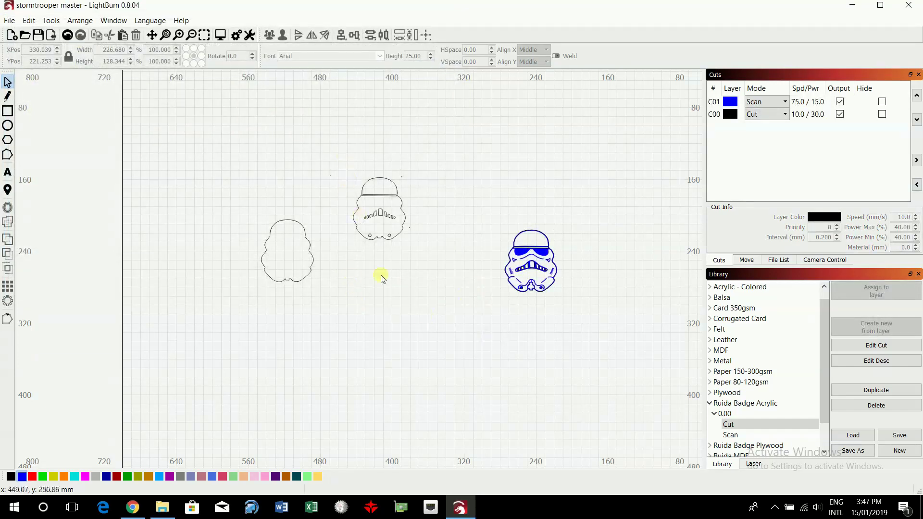
left_click_drag(231, 191, 351, 332)
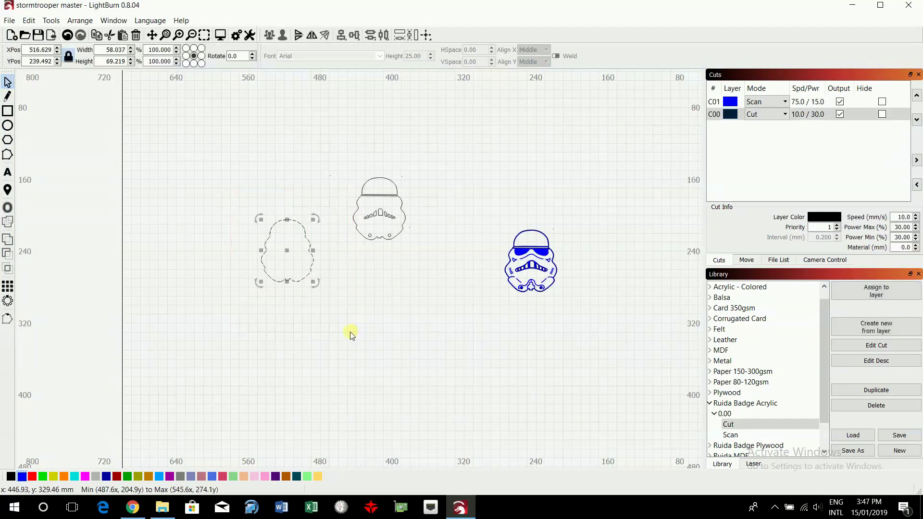
key("Delete")
left_click_drag(497, 197, 570, 320)
key("Delete")
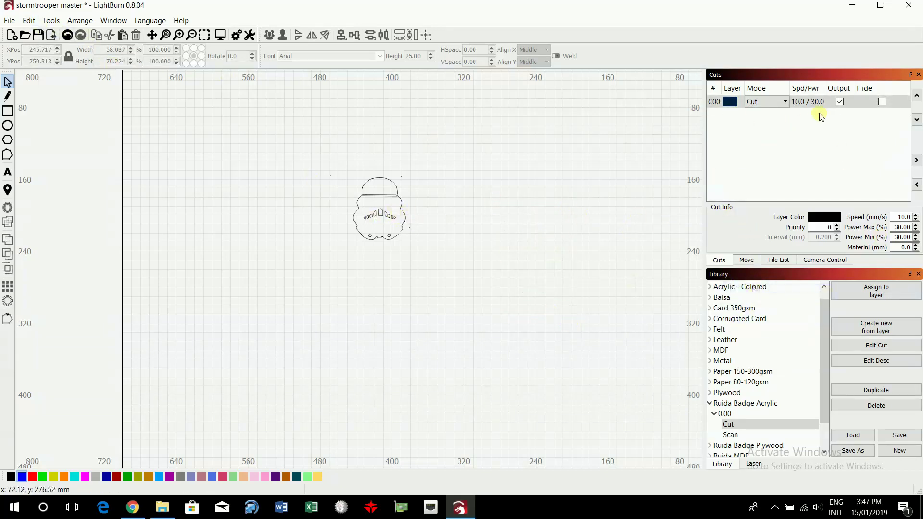
Step: Apply the Ruida Badge Acrylic Cut preset to the remaining helmet's layer
left_click(725, 425)
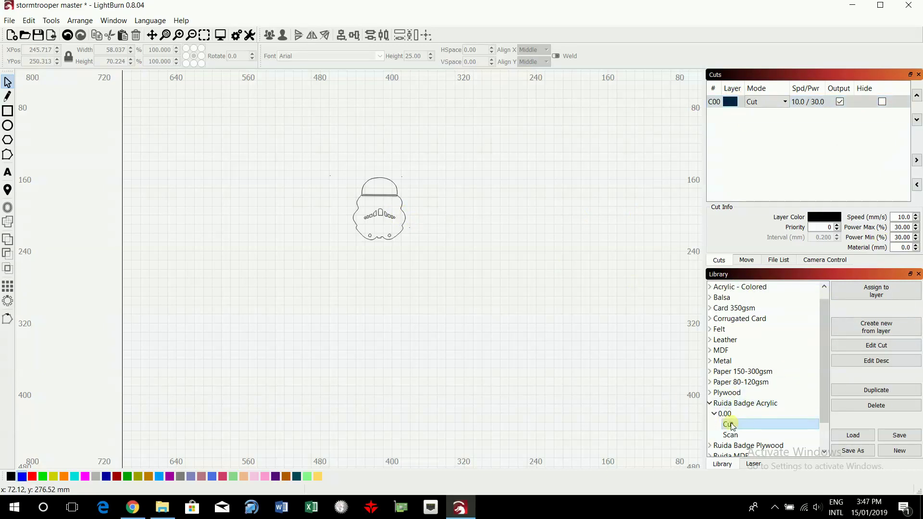
left_click(727, 425)
left_click(864, 293)
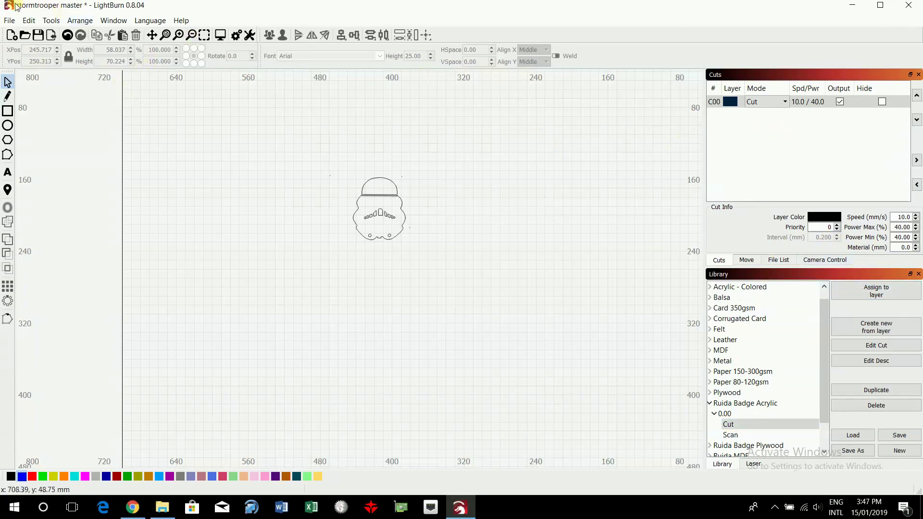
Step: Save the project as 'mr bee black'
left_click(9, 22)
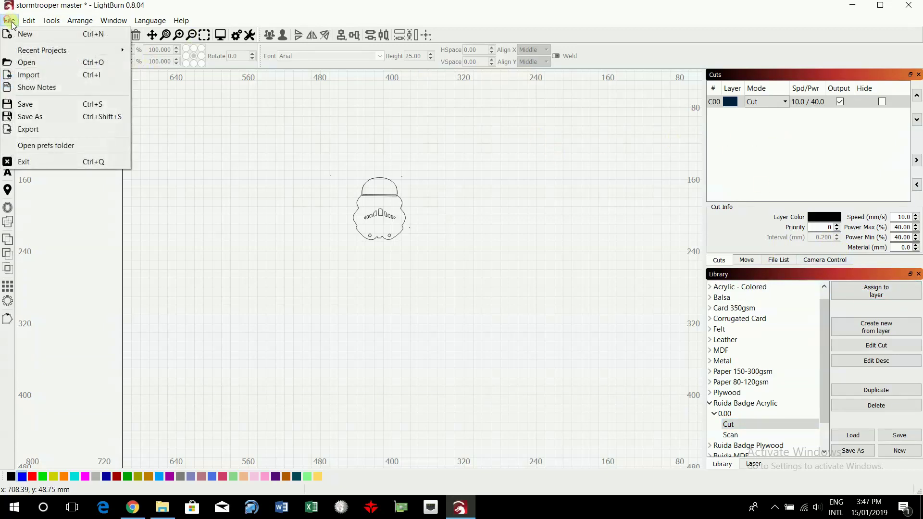
left_click(31, 117)
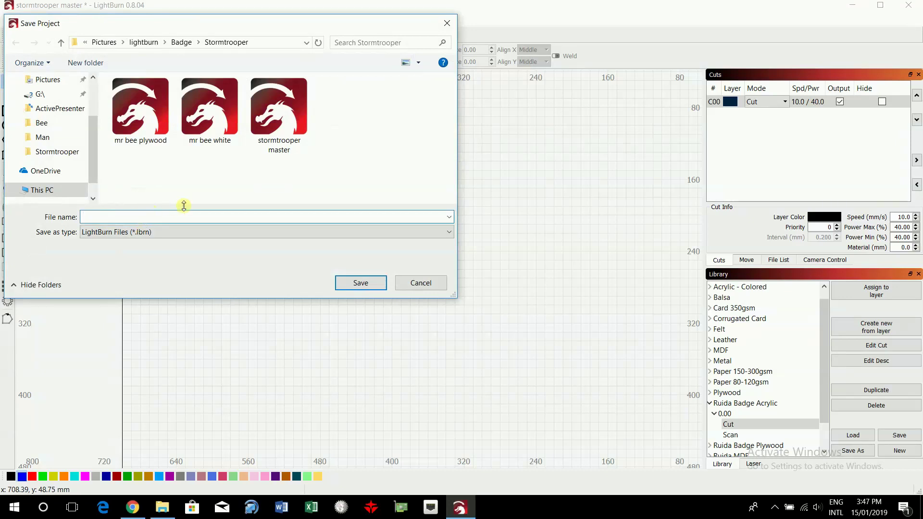
type("mr bee")
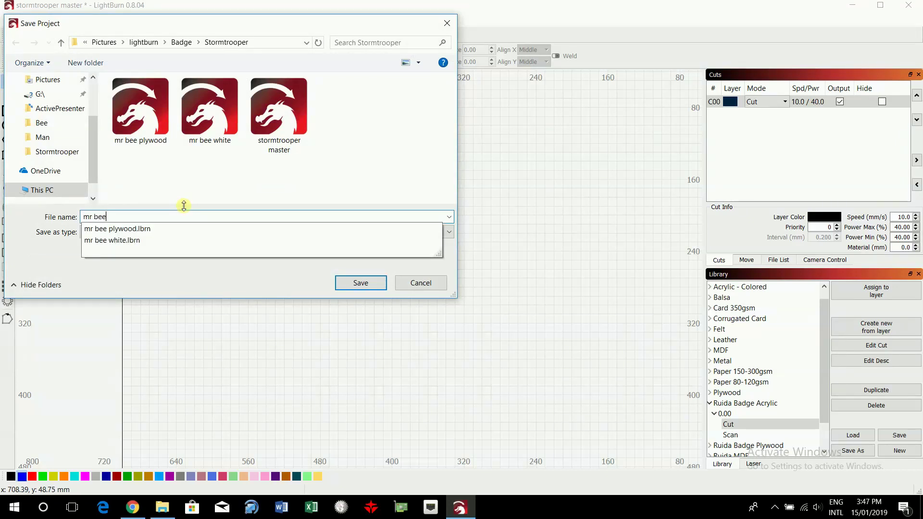
type(" black")
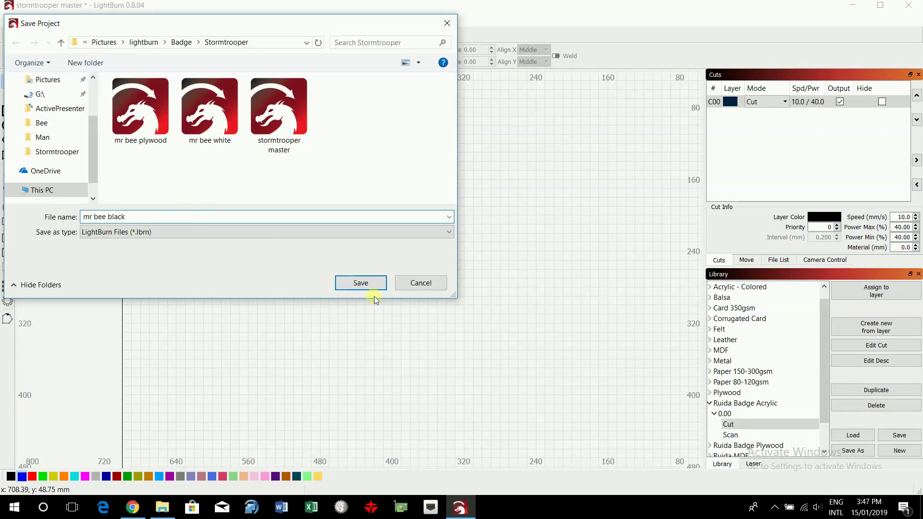
left_click(365, 284)
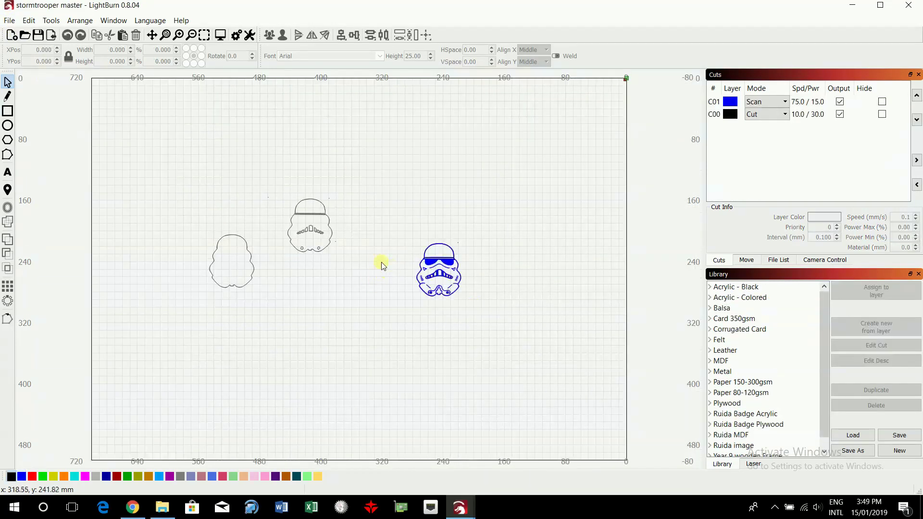
Step: Move the silhouette helmet and the middle helmet side by side into the bed's top-right corner
scroll(375, 266, "down", 3)
scroll(372, 257, "up", 1)
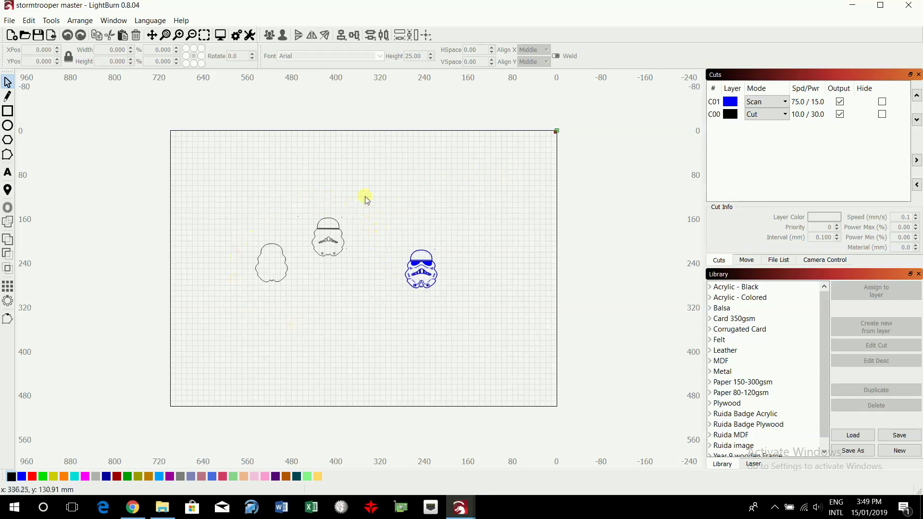
left_click_drag(232, 243, 337, 310)
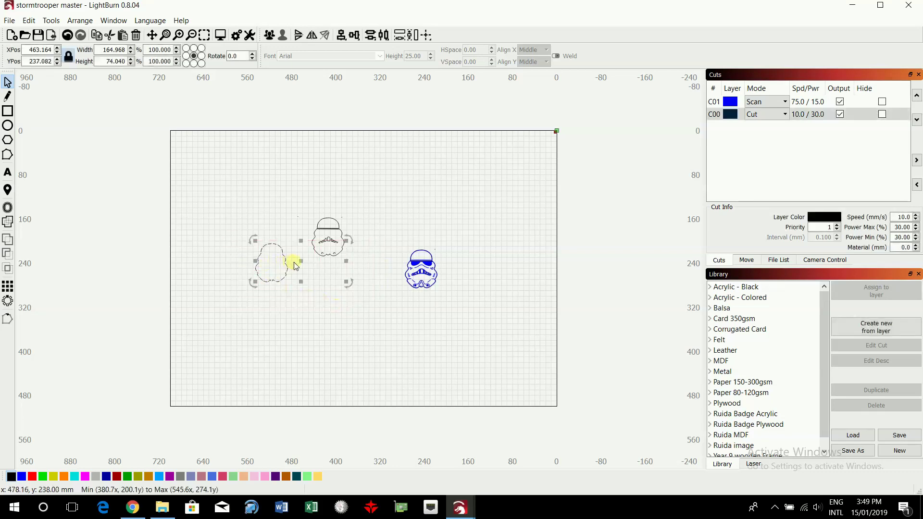
left_click(330, 322)
left_click_drag(226, 215, 302, 305)
left_click_drag(278, 247, 548, 144)
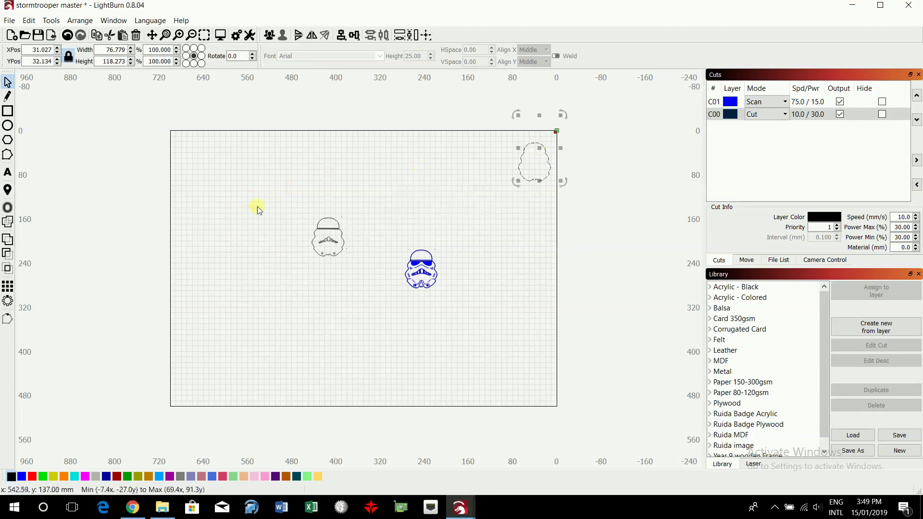
left_click_drag(257, 206, 375, 266)
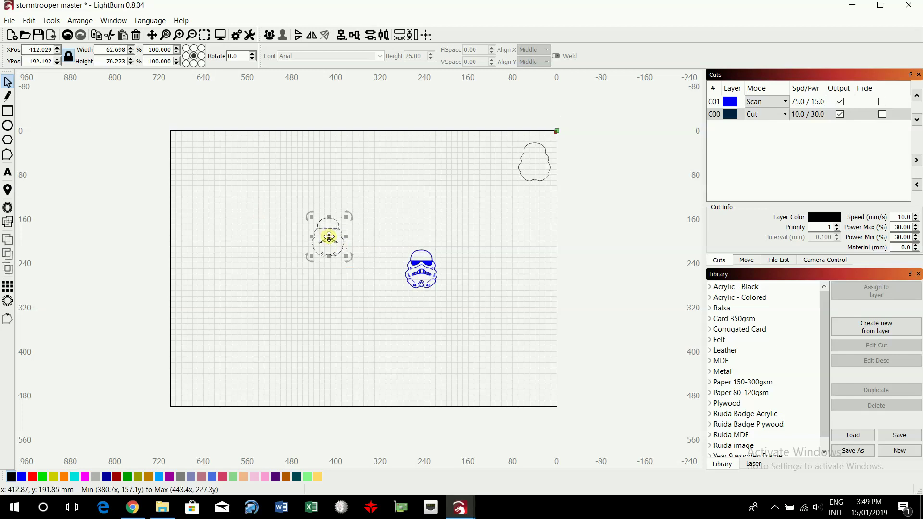
left_click_drag(329, 236, 495, 154)
left_click(479, 191)
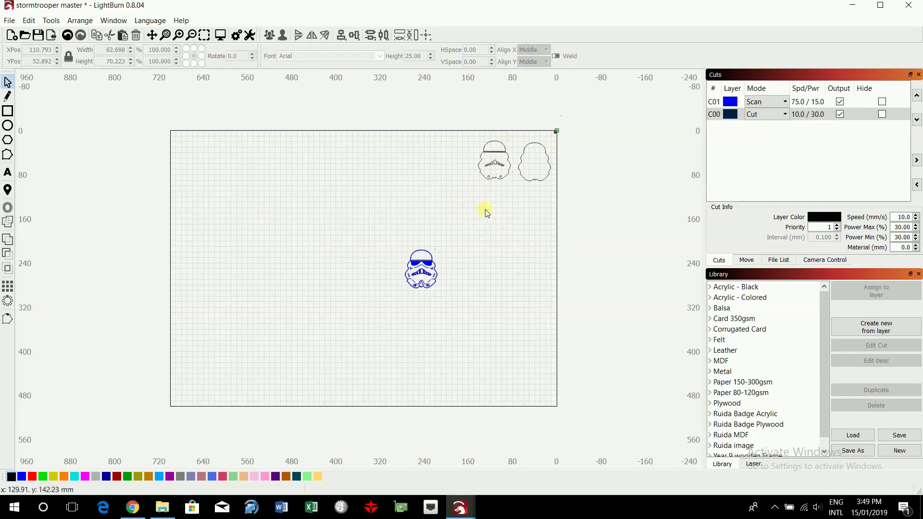